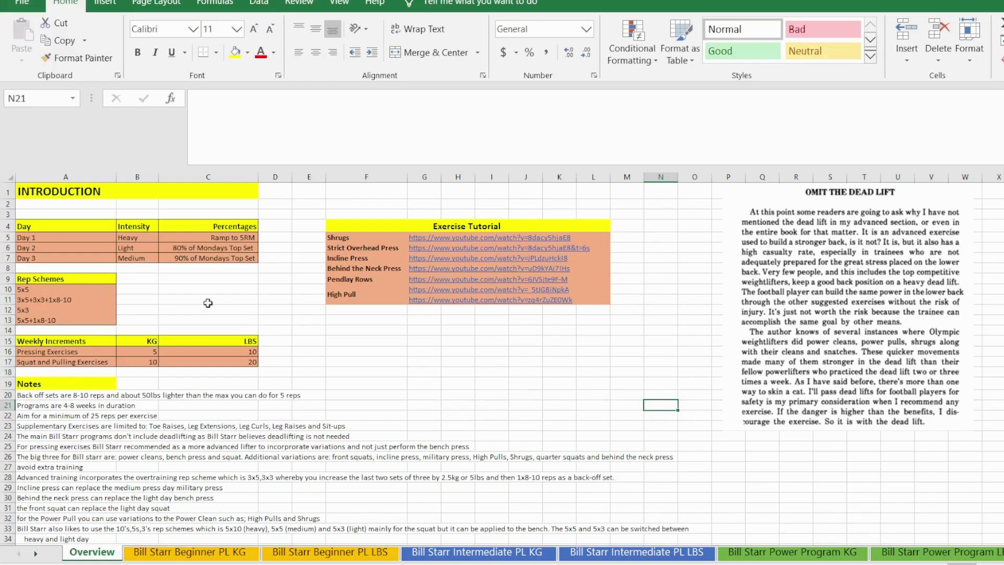
Step: Review the training-day percentages, the exercise tutorial list and the rep schemes on the Overview sheet
click(247, 238)
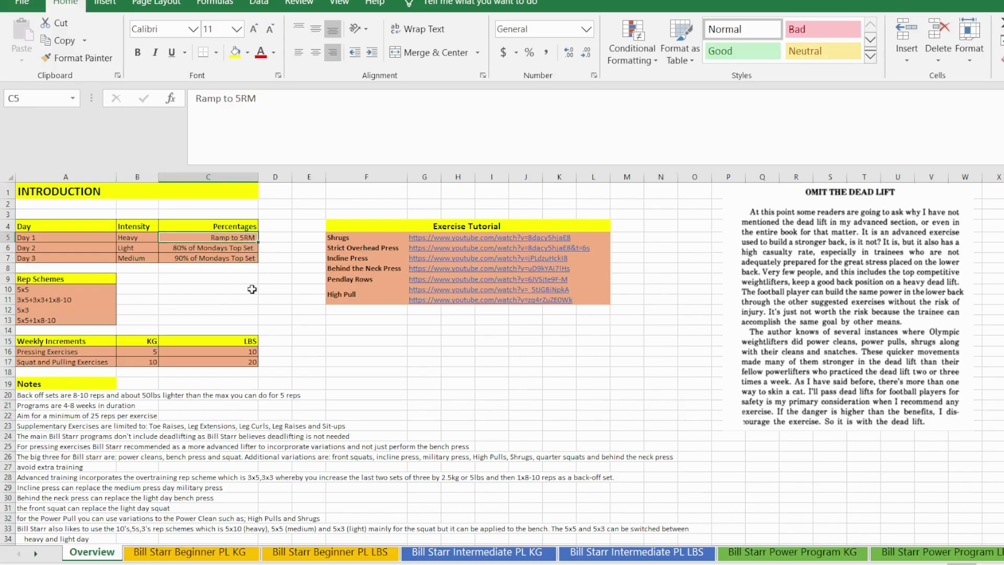
click(246, 247)
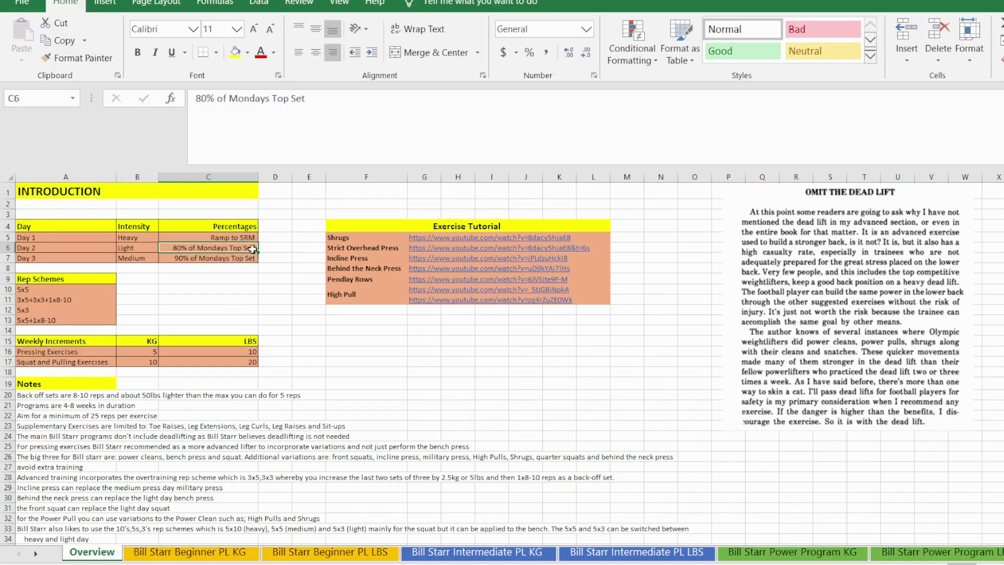
click(240, 259)
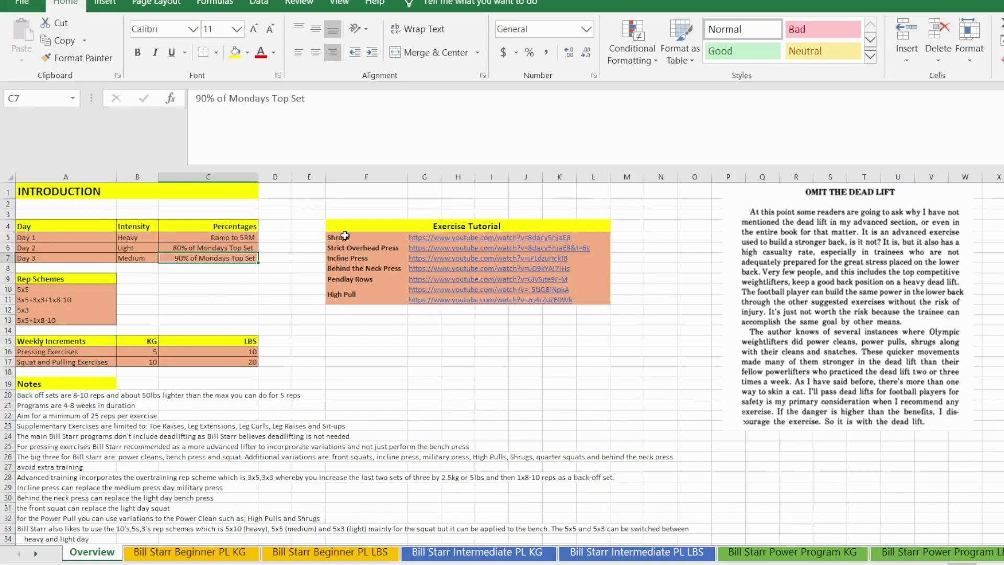
drag(345, 236, 345, 296)
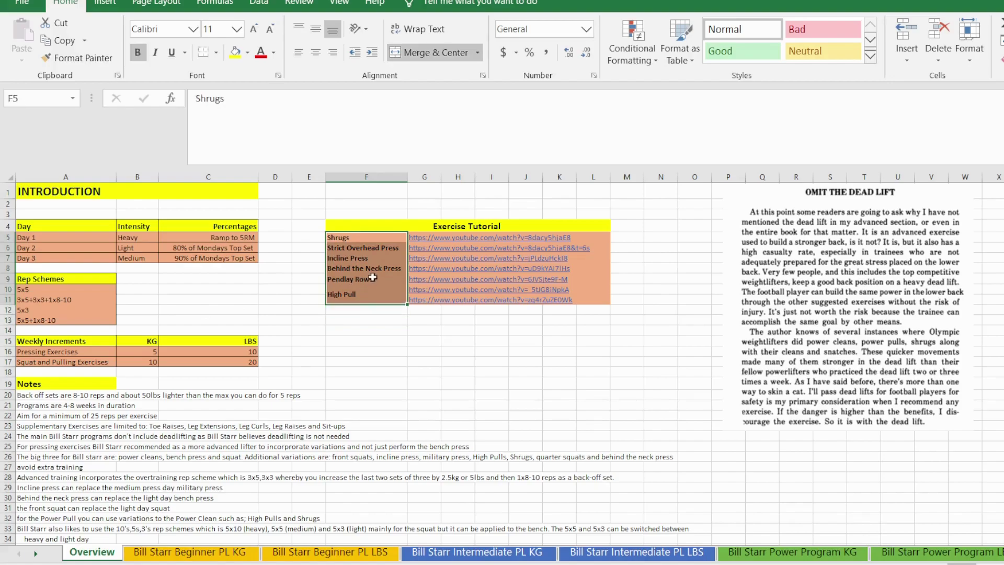
click(374, 275)
click(374, 269)
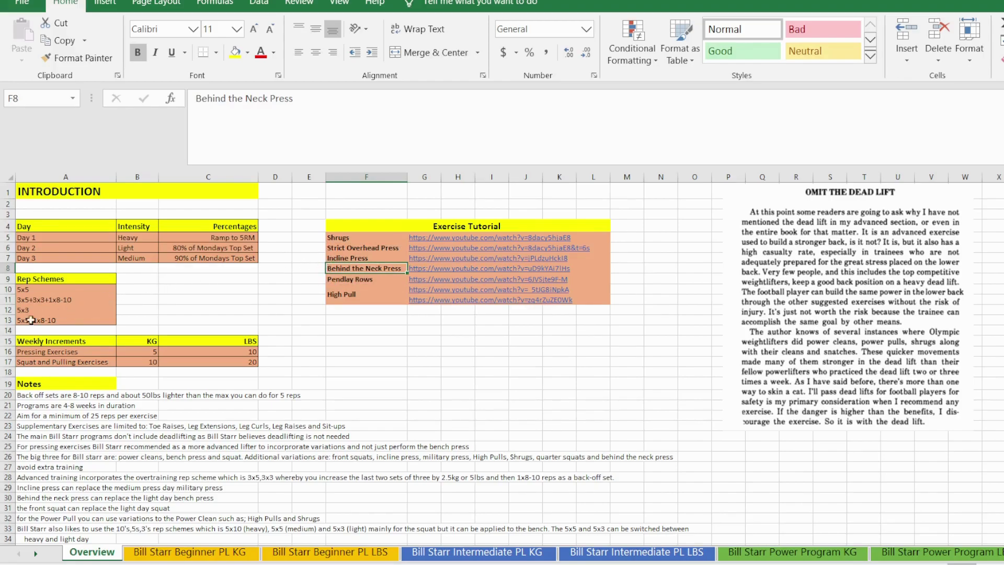
drag(50, 282, 62, 316)
click(49, 310)
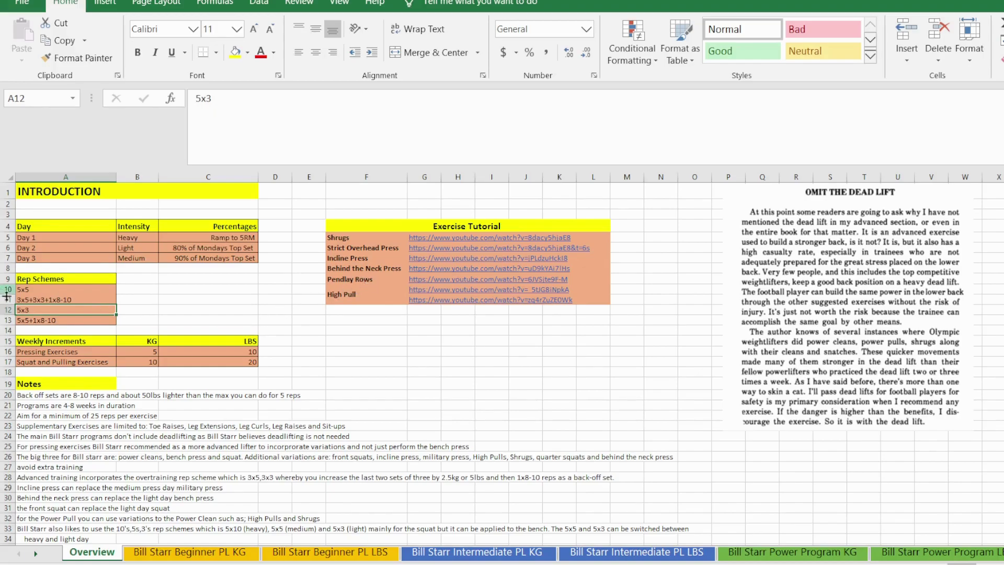
click(50, 289)
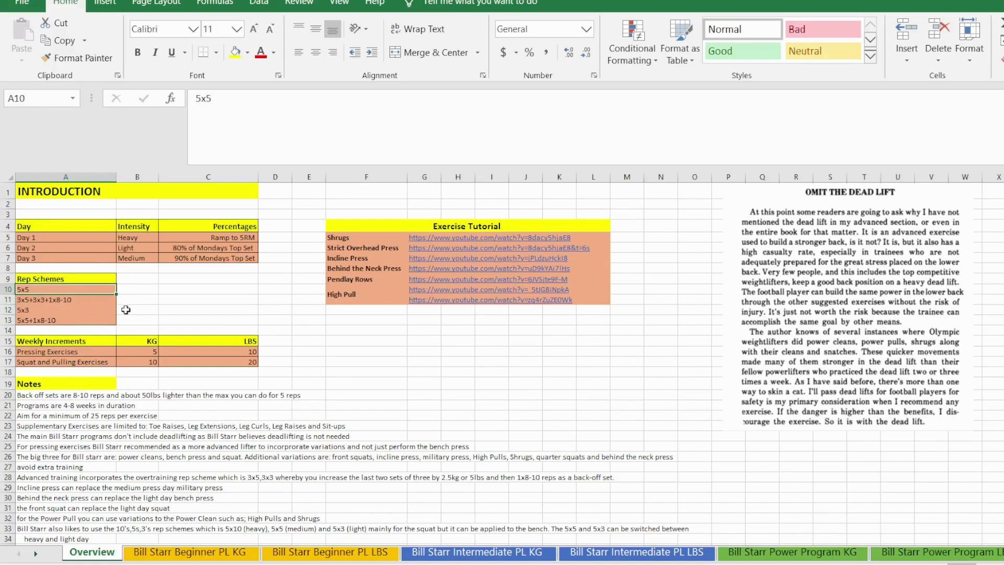
click(75, 320)
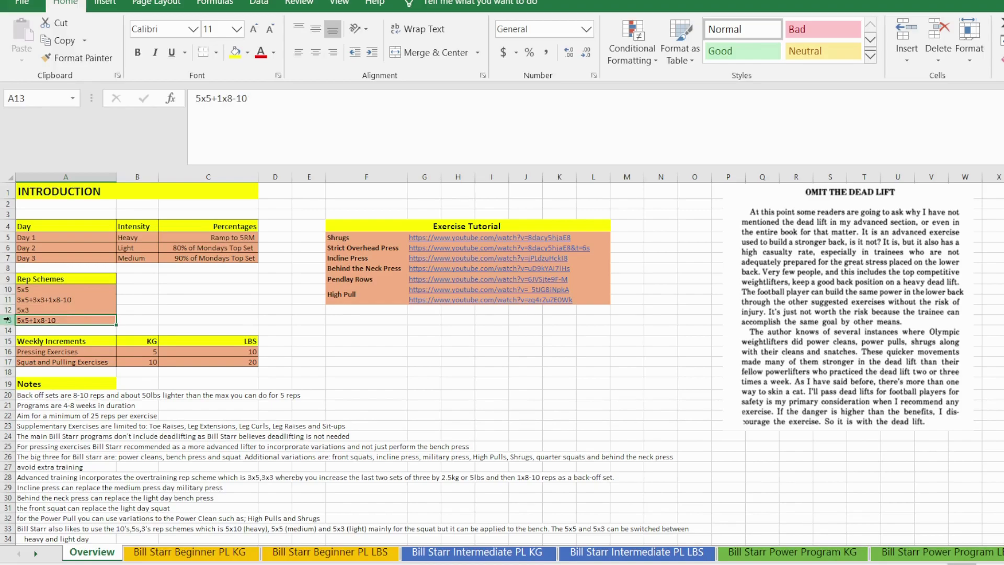
Step: Insert a row above the 5x5+1x8-10 rep scheme and enter 5x10 in its Rep Schemes cell
click(7, 320)
key(ctrl+shift+plus)
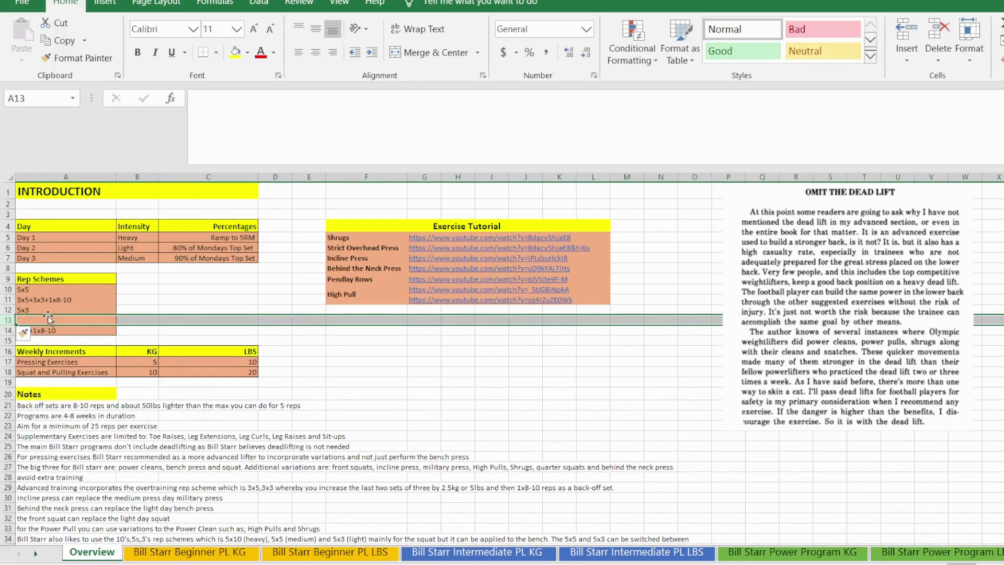
click(46, 321)
text(5x10)
key(Return)
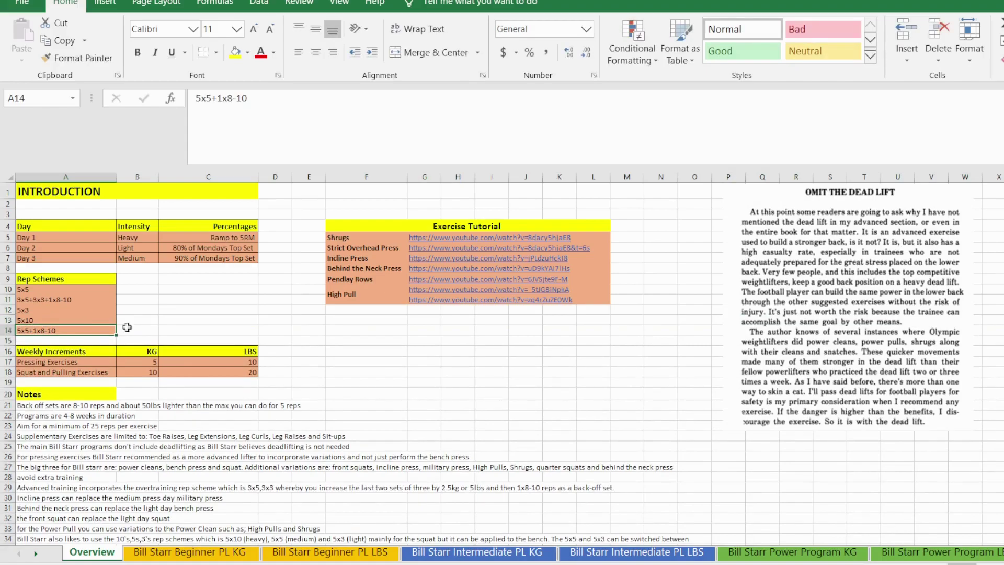
click(190, 309)
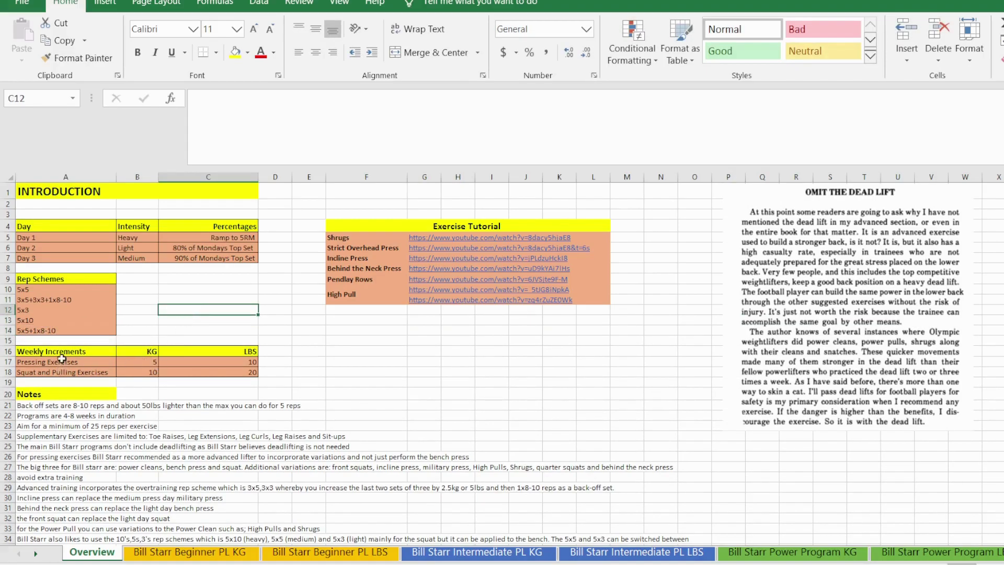
Step: Examine the weekly increments table, the full list of notes and the exercise tutorial table
mouse_move(60, 352)
mouse_down()
mouse_move(251, 352)
mouse_move(251, 372)
mouse_up()
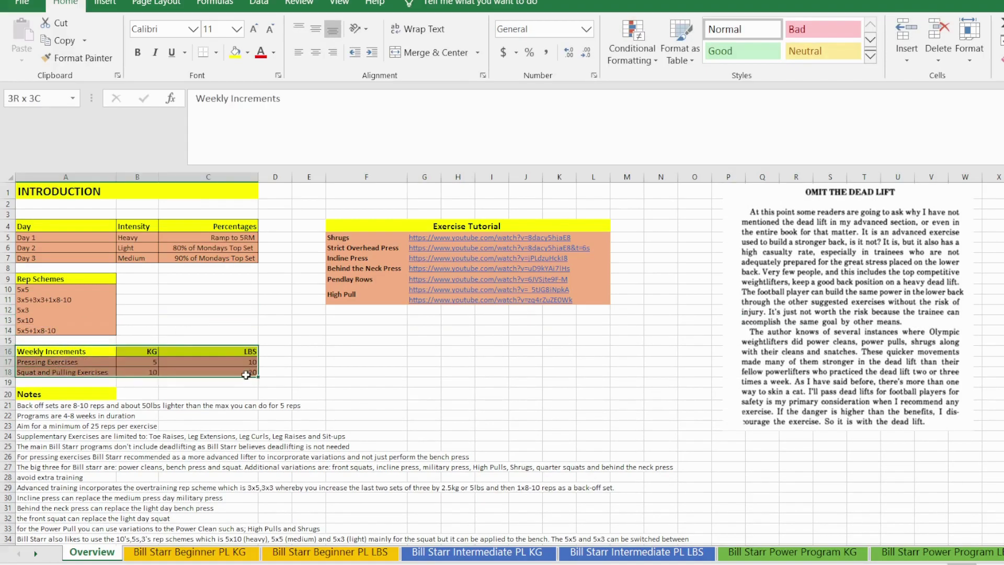
click(343, 361)
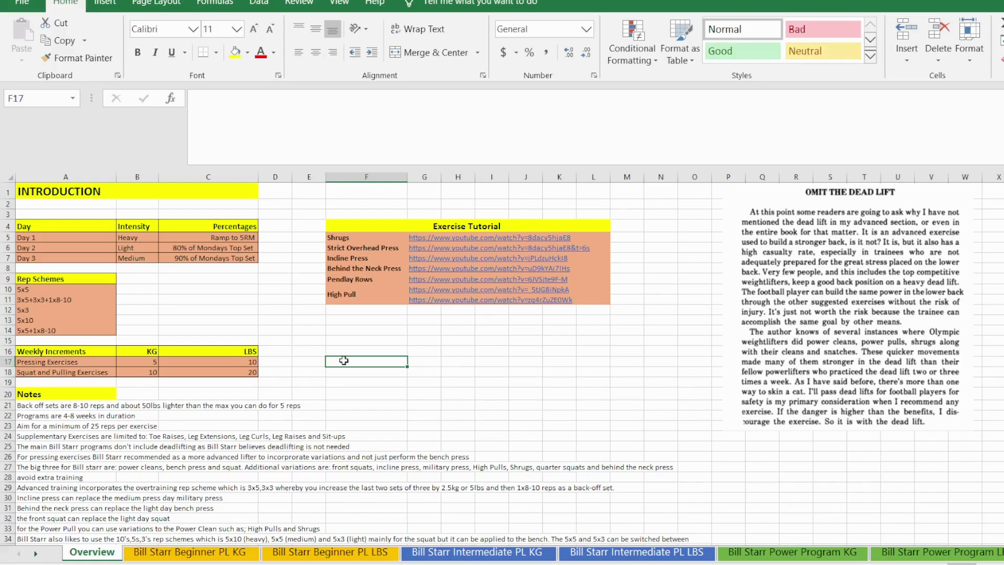
scroll(342, 369, down, 2)
drag(62, 336, 38, 500)
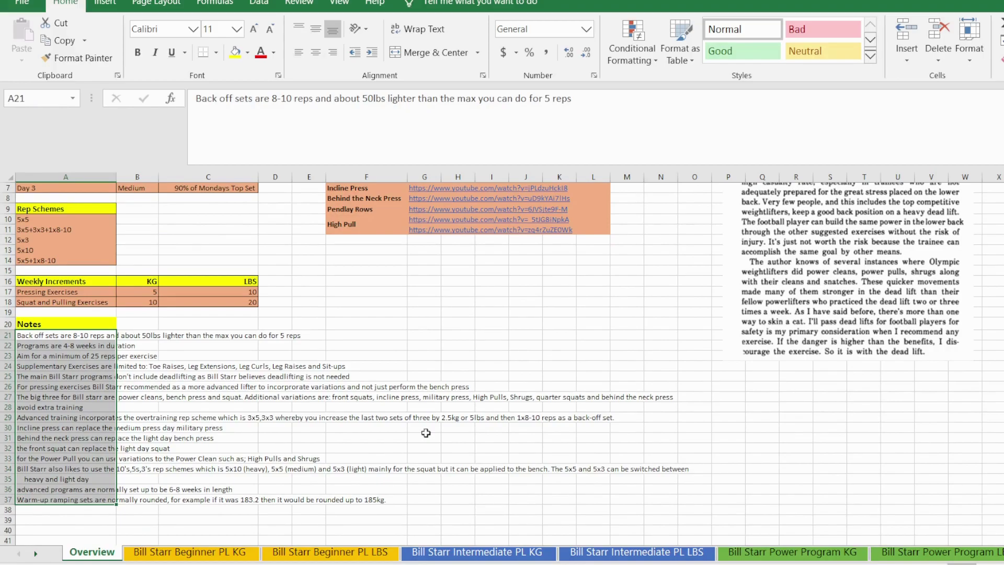
scroll(696, 374, up, 2)
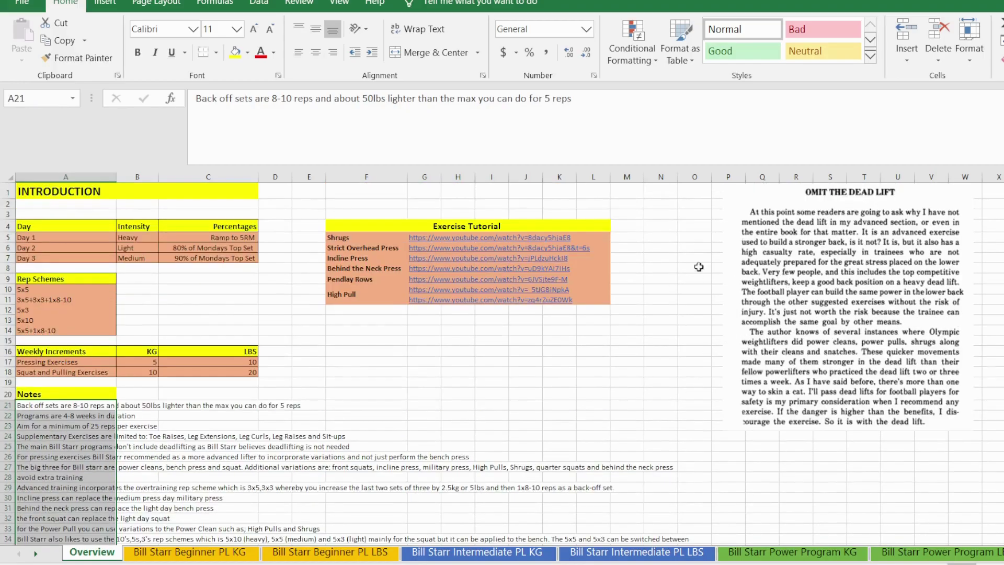
drag(476, 221, 481, 293)
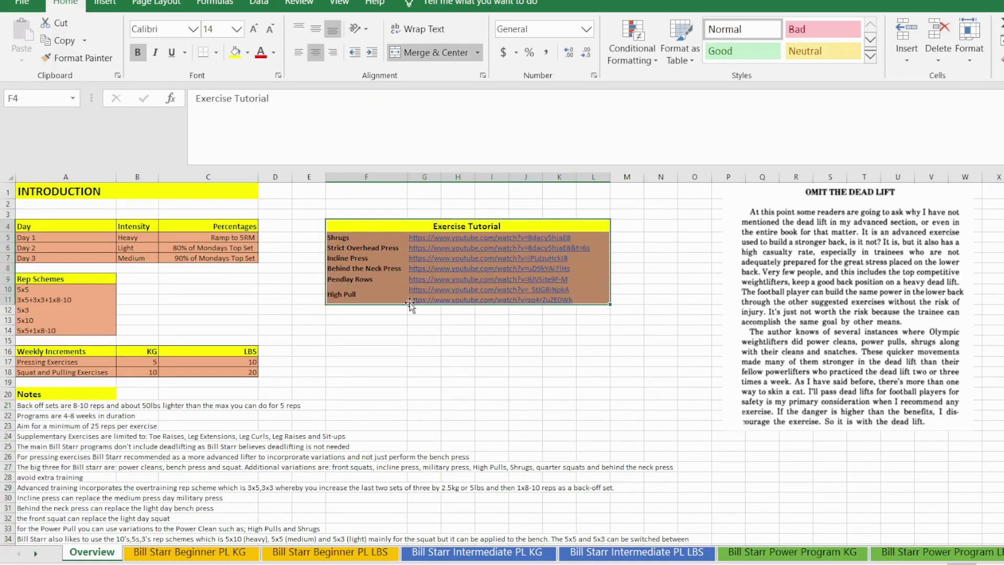
click(351, 262)
drag(345, 238, 355, 300)
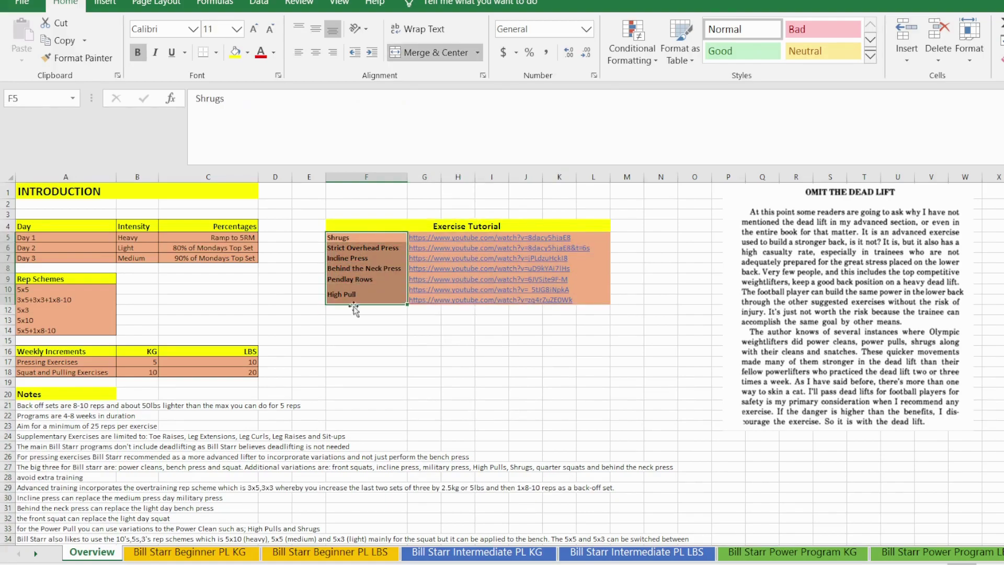
click(349, 320)
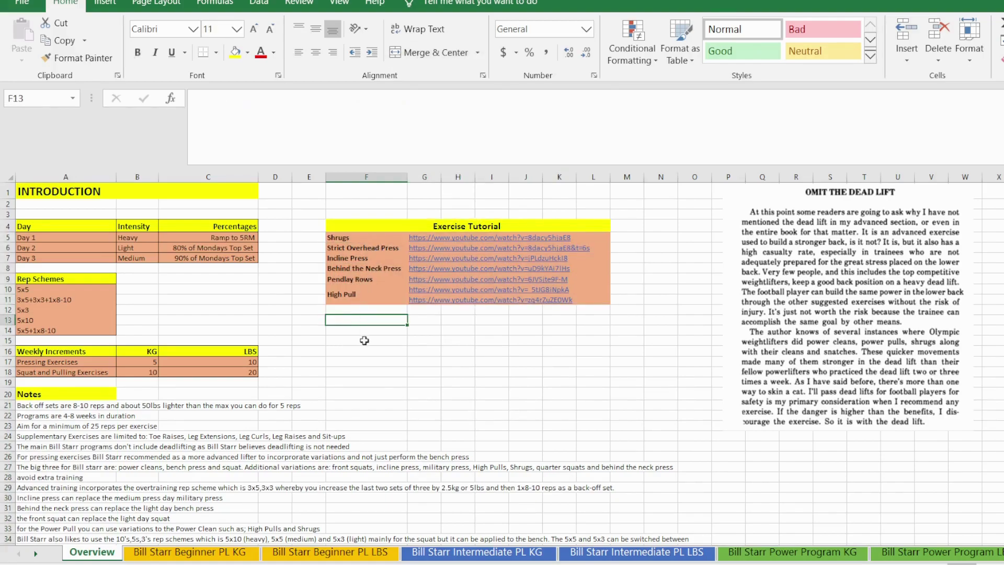
click(369, 240)
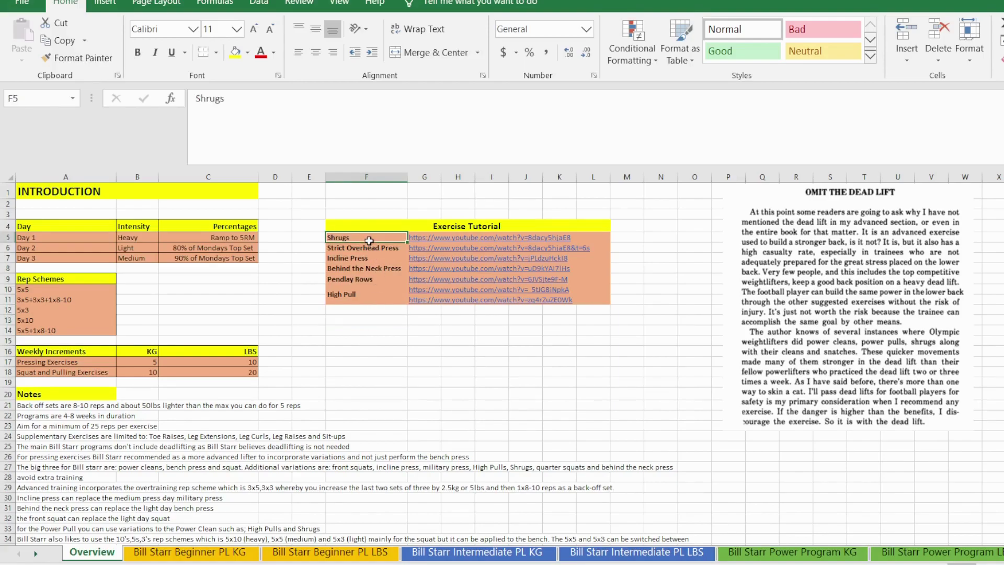
click(346, 329)
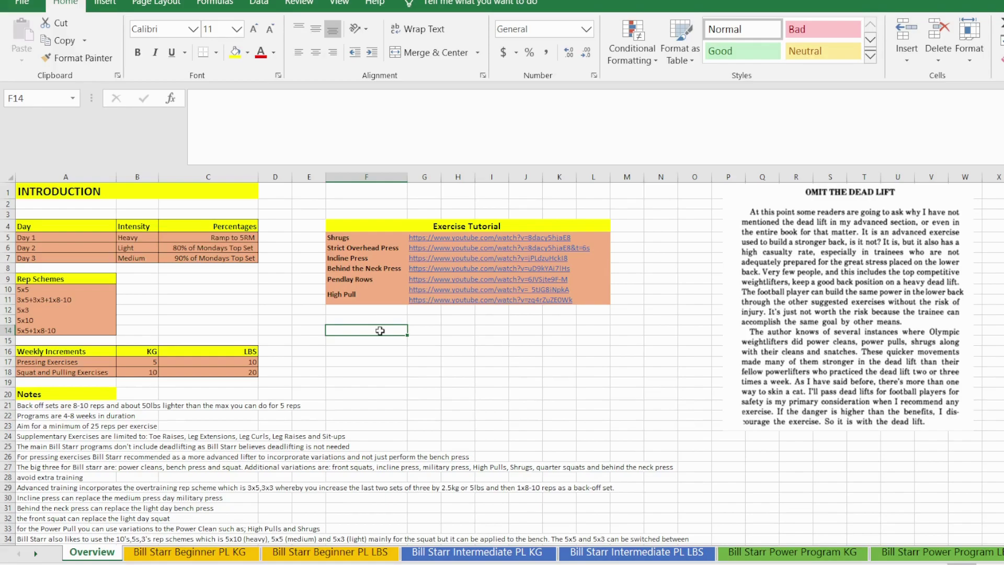
Step: Widen column F slightly to give the exercise names in the tutorial table more room
click(379, 270)
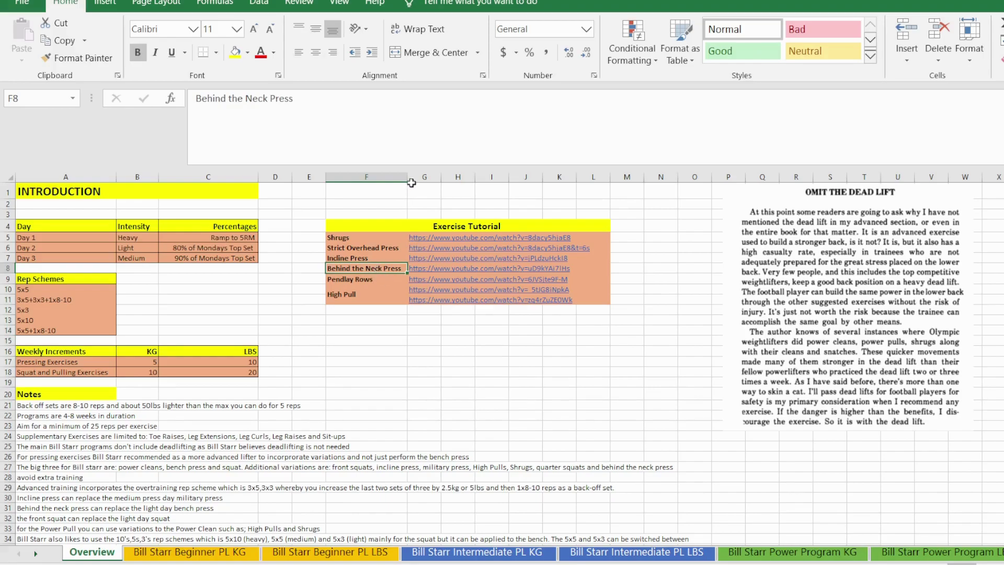
drag(408, 180, 420, 179)
click(391, 332)
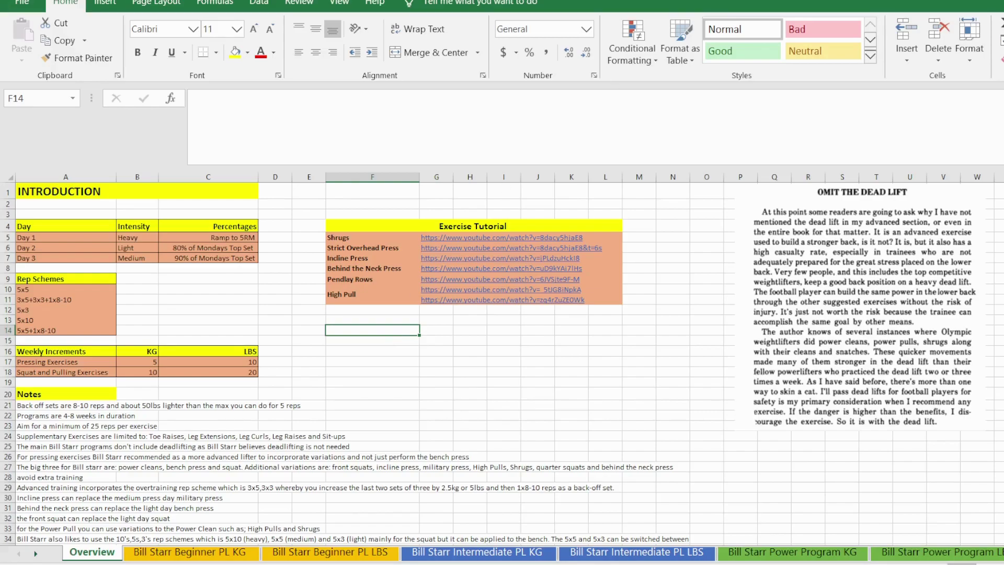
Step: Move the "Omit the Dead Lift" picture about one column further right, so it starts at column Q
drag(942, 289, 974, 288)
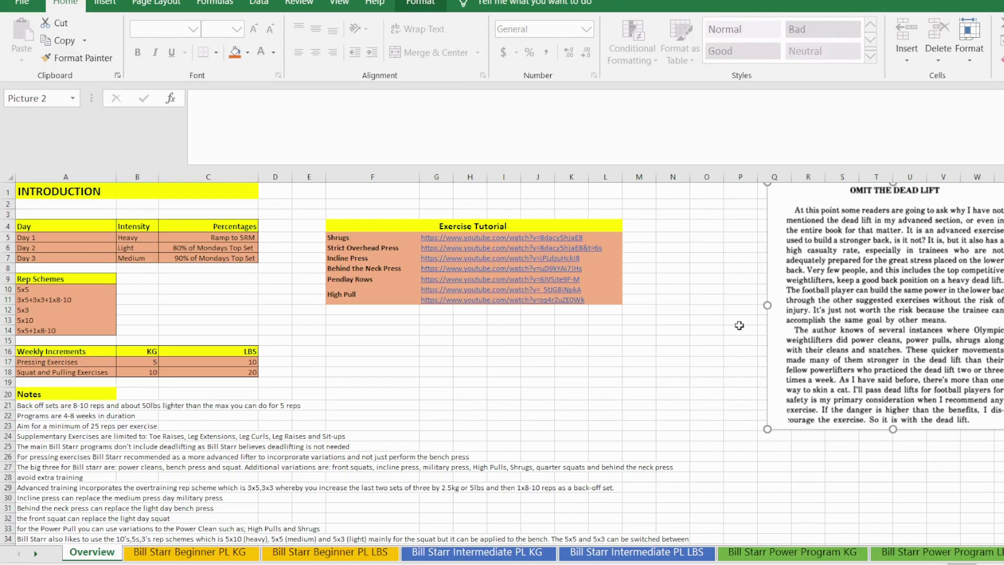
mouse_move(811, 339)
mouse_down()
mouse_move(808, 353)
mouse_move(812, 338)
mouse_up()
click(745, 355)
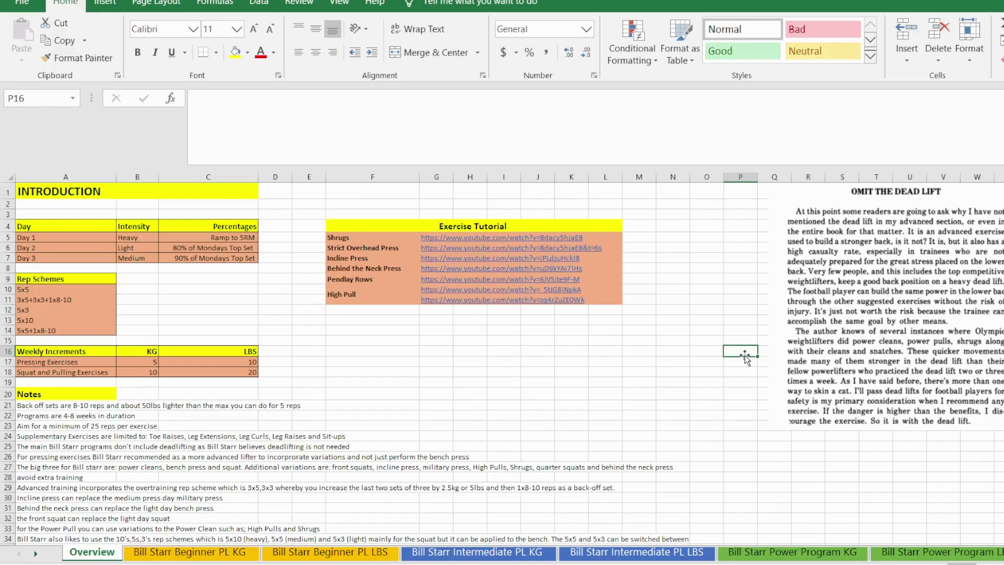
drag(791, 332, 794, 332)
click(714, 333)
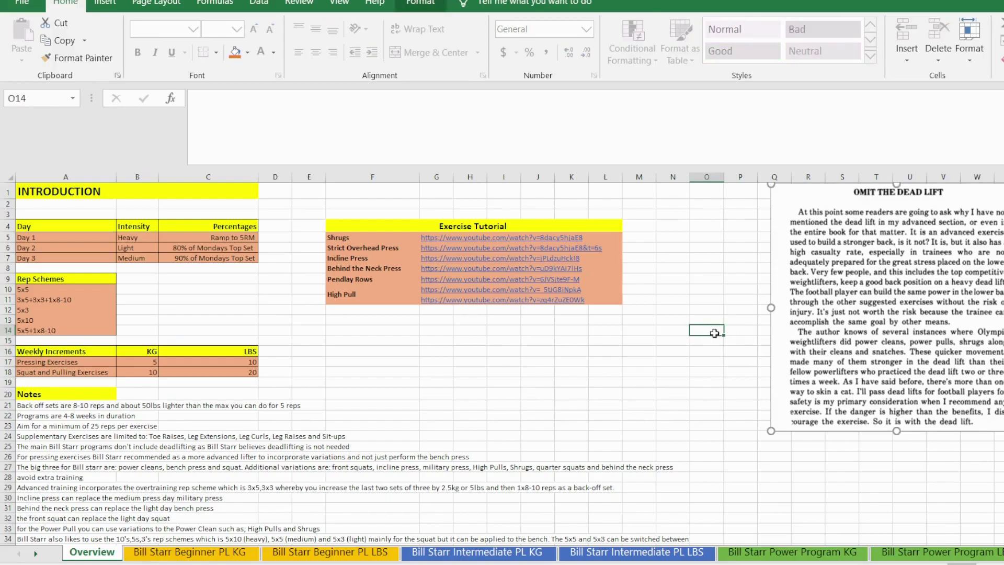
click(718, 354)
click(710, 371)
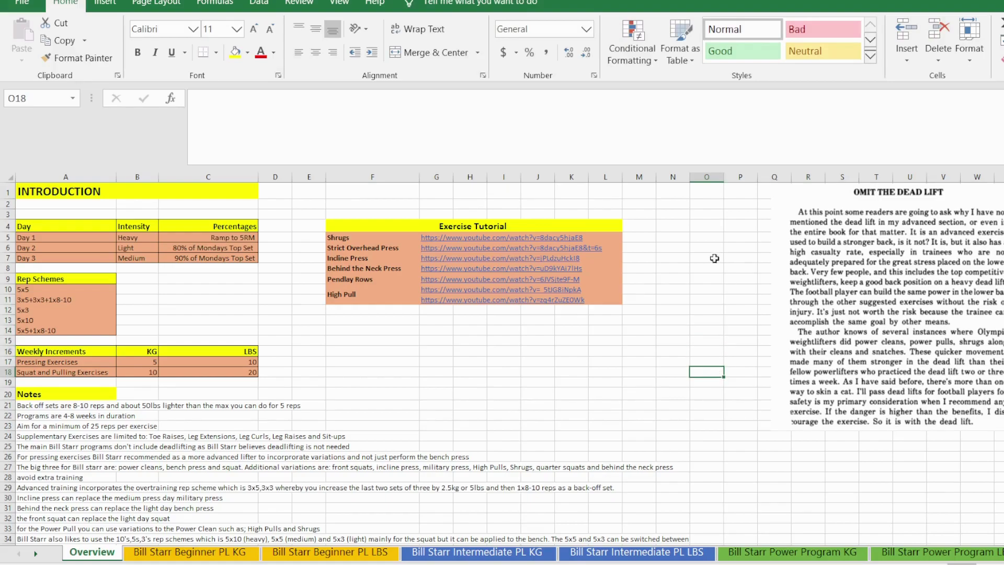
click(707, 203)
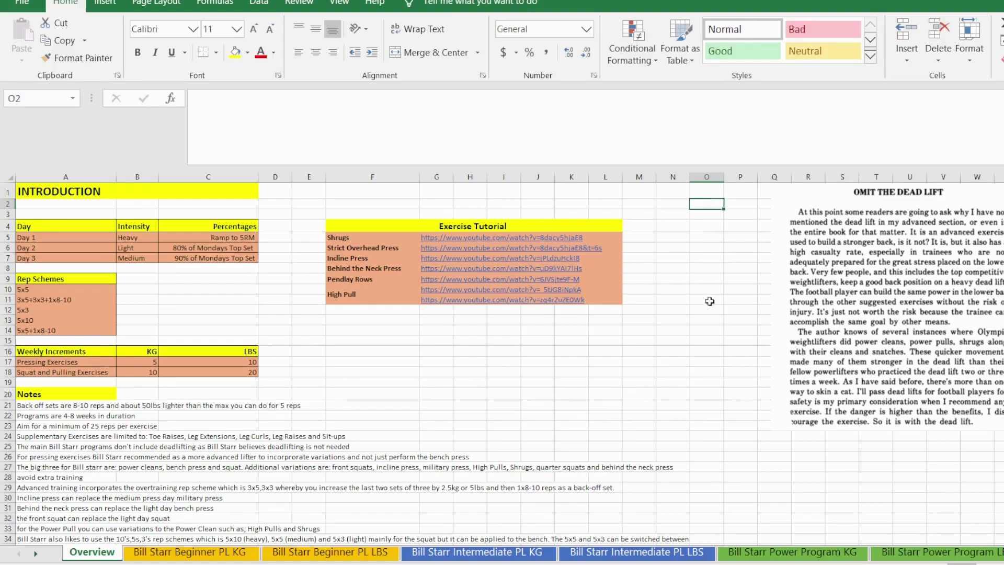
click(710, 306)
click(709, 417)
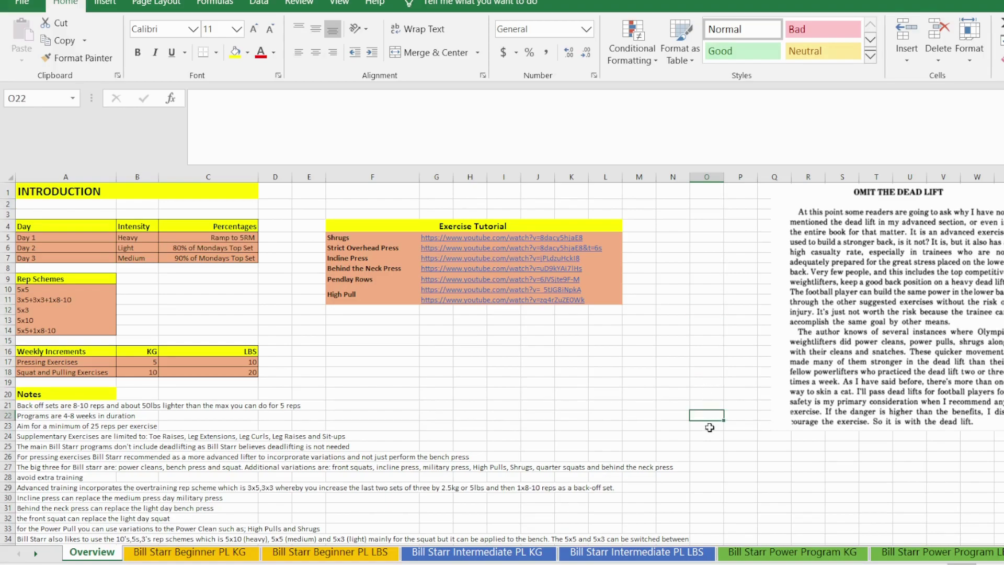
click(710, 424)
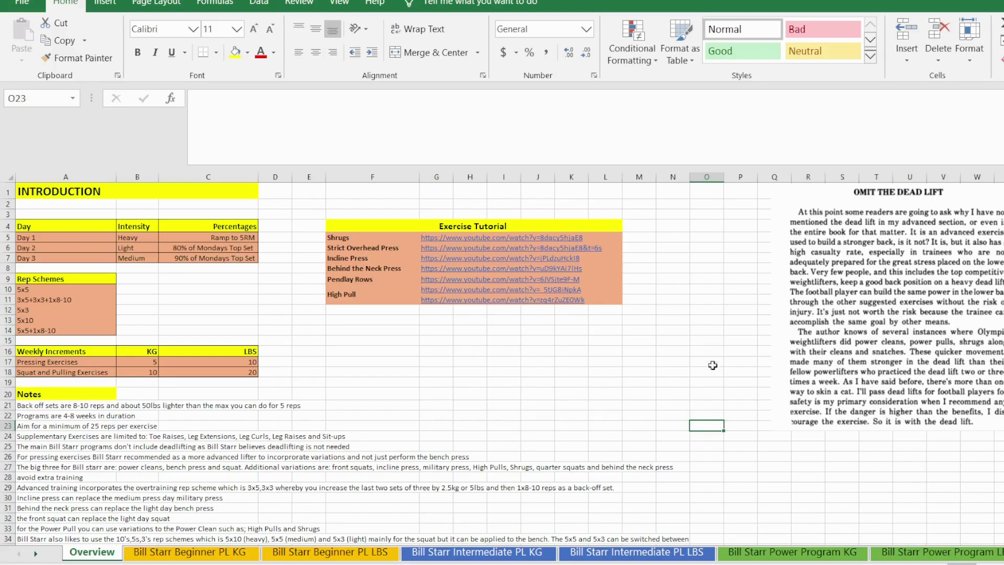
click(710, 332)
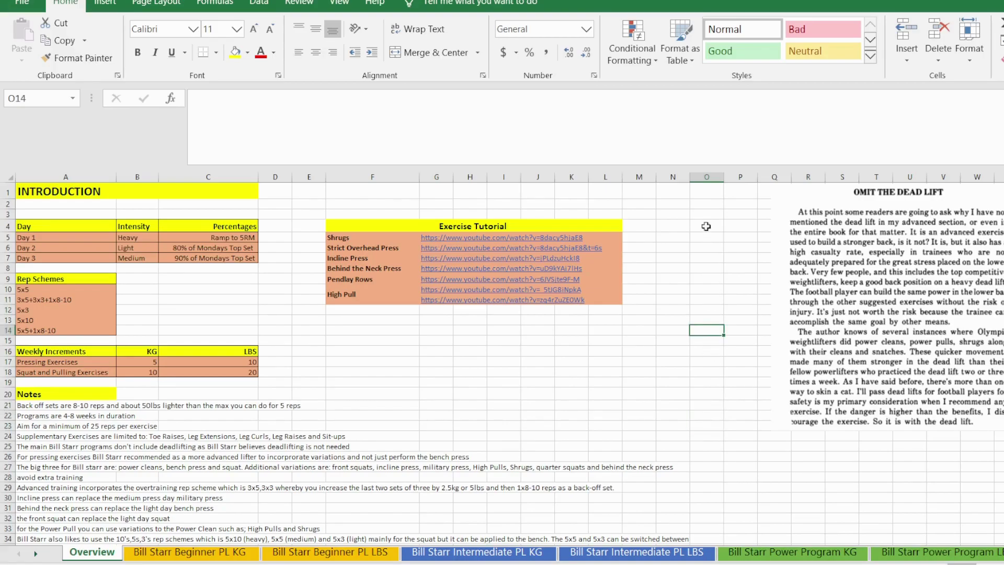
Step: Move the "Omit the Dead Lift" picture back toward the exercise tutorial table, starting at about column P
drag(872, 259, 813, 291)
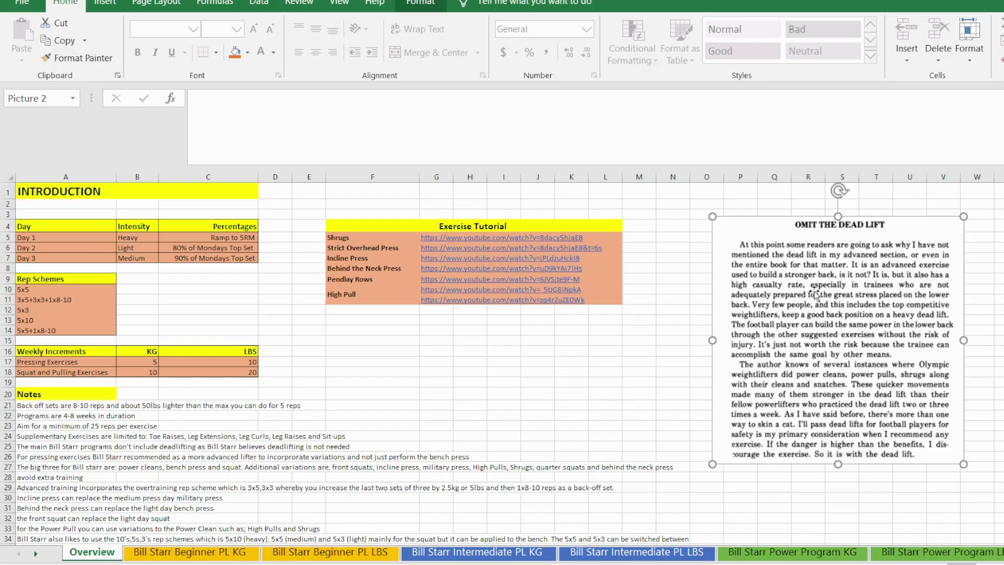
click(621, 372)
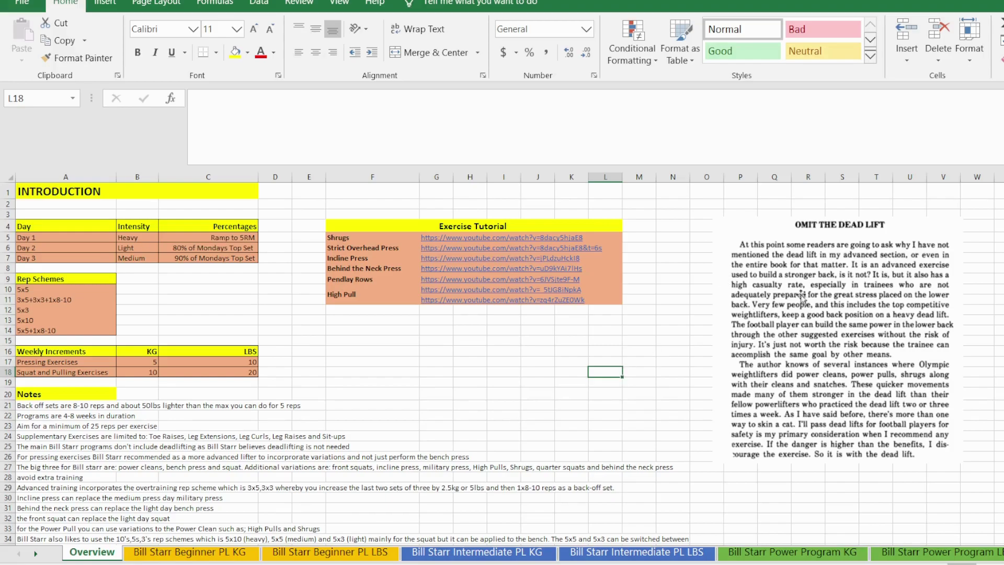
drag(773, 330, 808, 300)
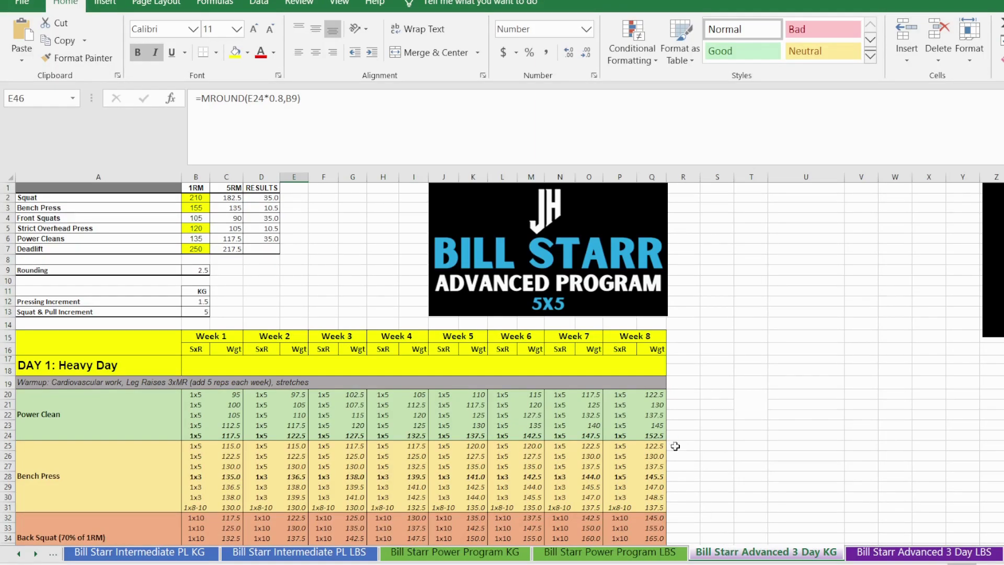
click(761, 282)
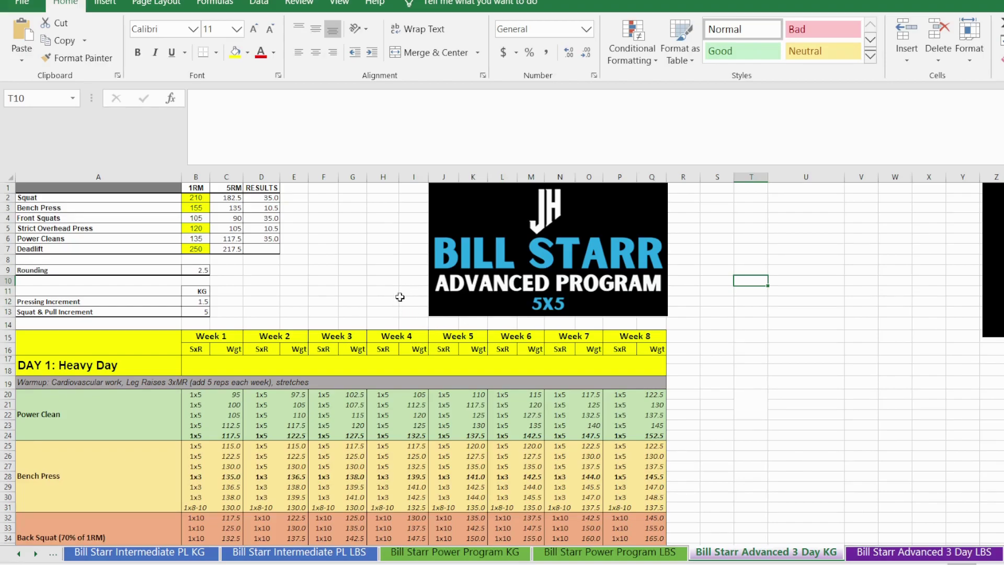
drag(497, 272, 496, 271)
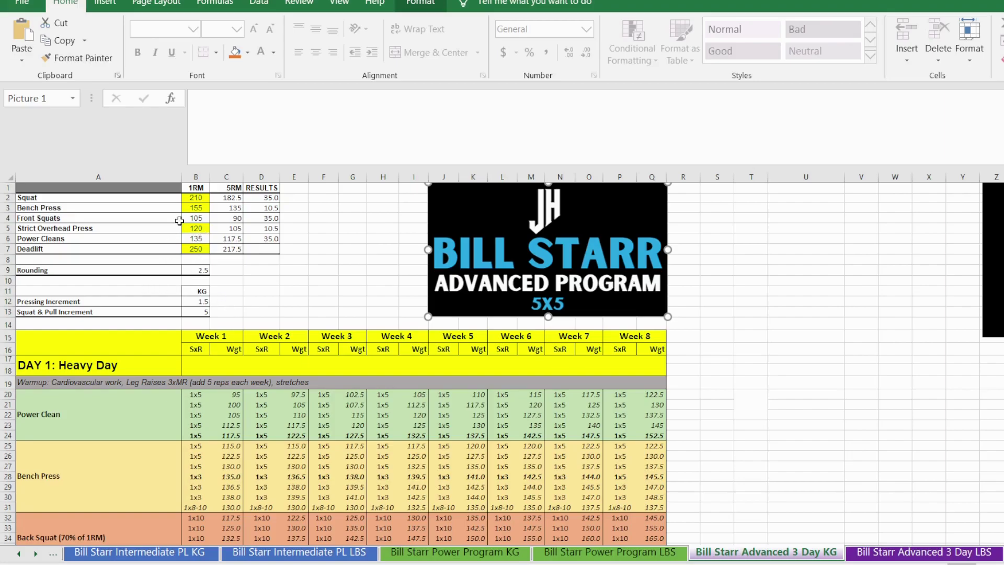
Step: Examine the 1RM entries in B2:B7, including the calculated Front Squats and Power Cleans cells
drag(196, 199, 197, 239)
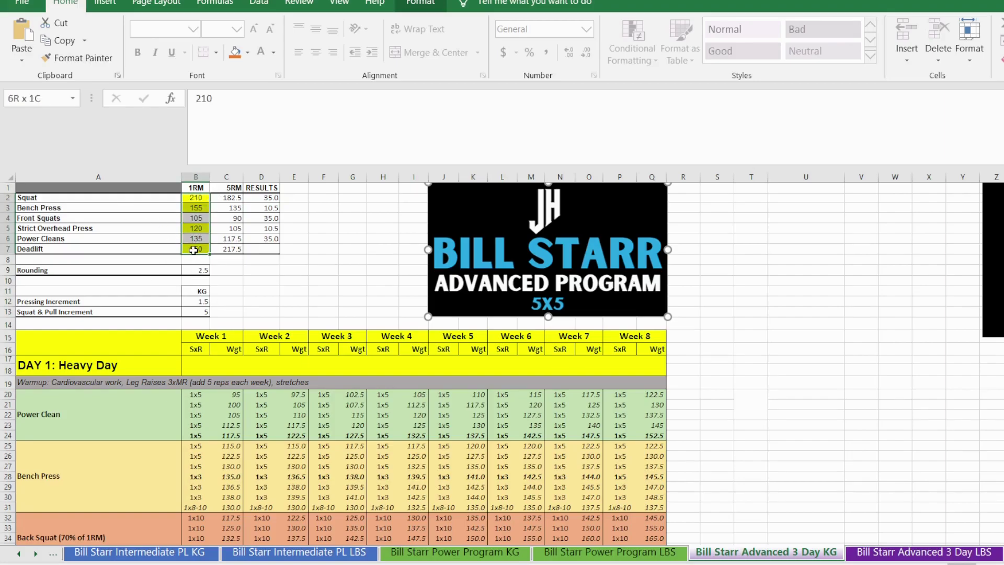
click(202, 197)
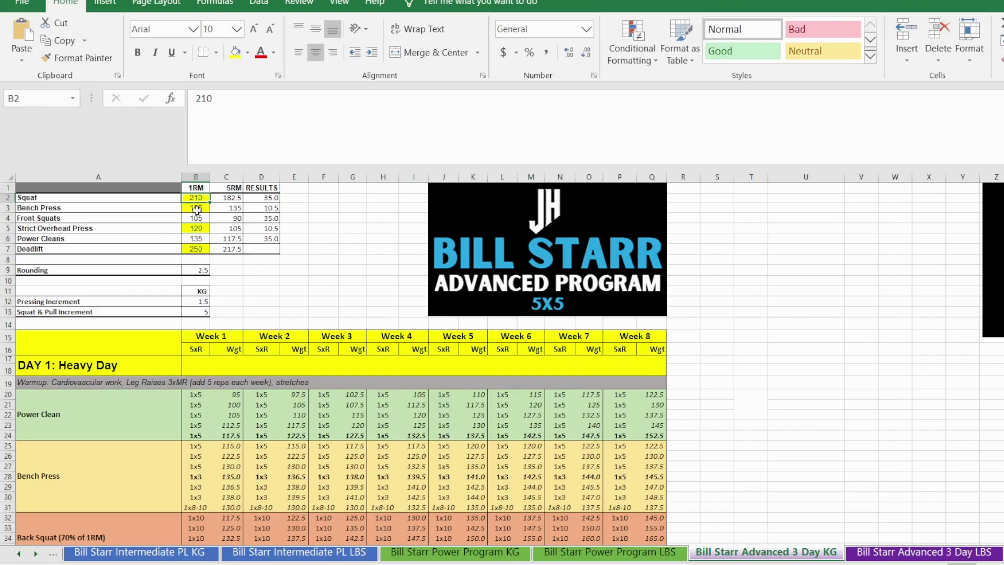
click(197, 227)
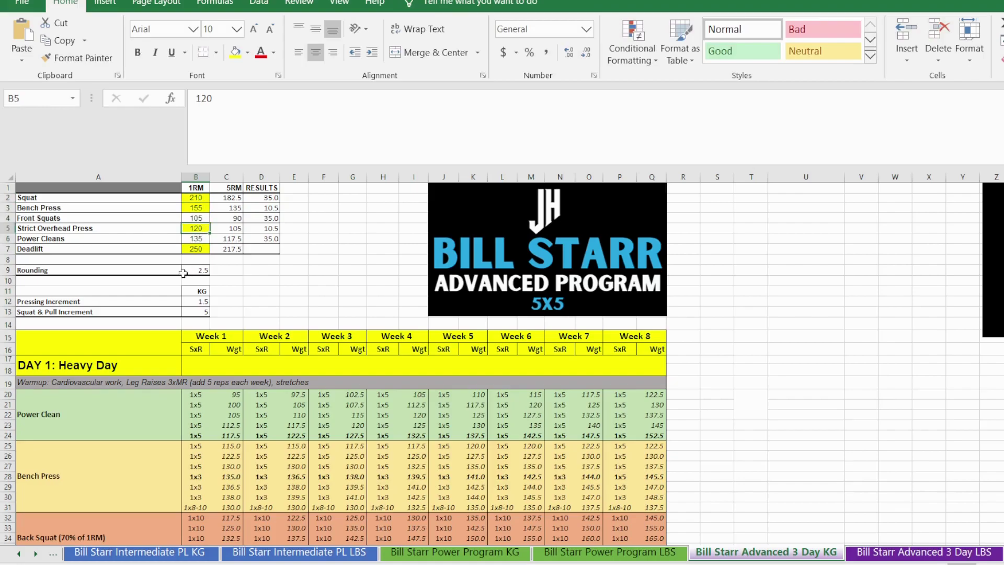
click(196, 250)
click(197, 217)
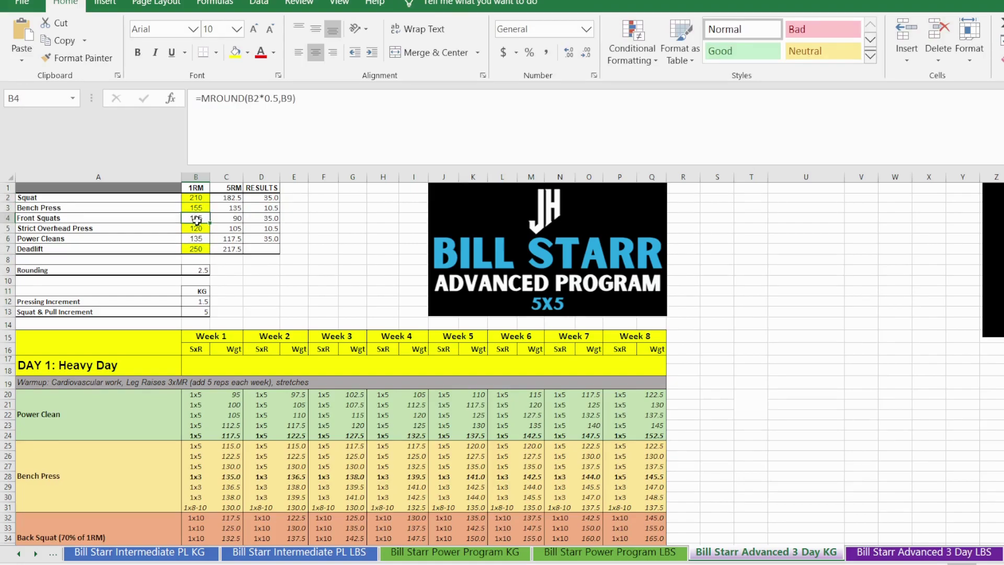
click(198, 239)
Step: Try a Front Squats 1RM of 120 in place of the formula in B4, and undo the entry
click(200, 219)
text(120)
key(Return)
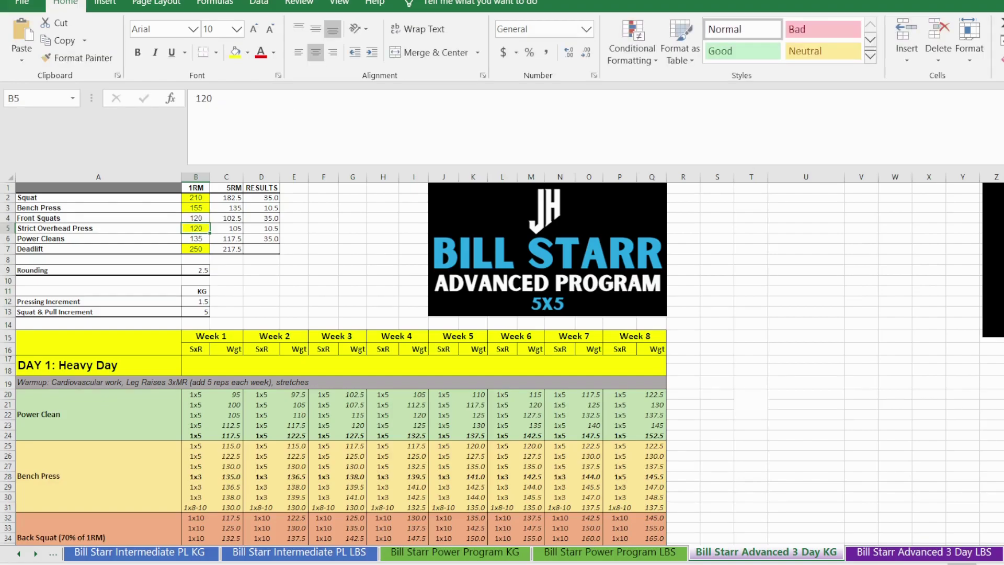
key(ctrl+z)
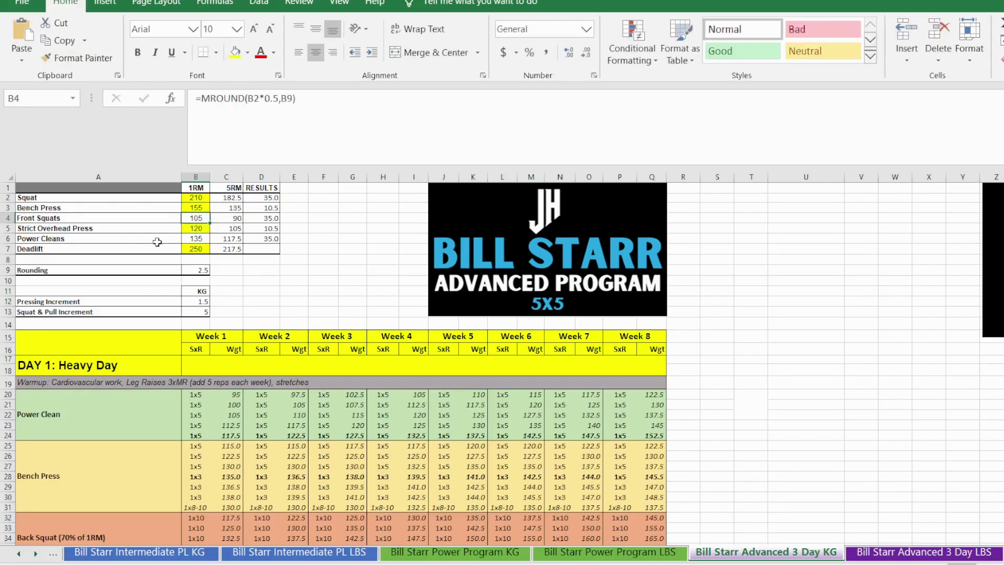
Step: Examine the Power Cleans 1RM formula and the 5RM and RESULTS columns, including the formula behind the Squat result
click(203, 236)
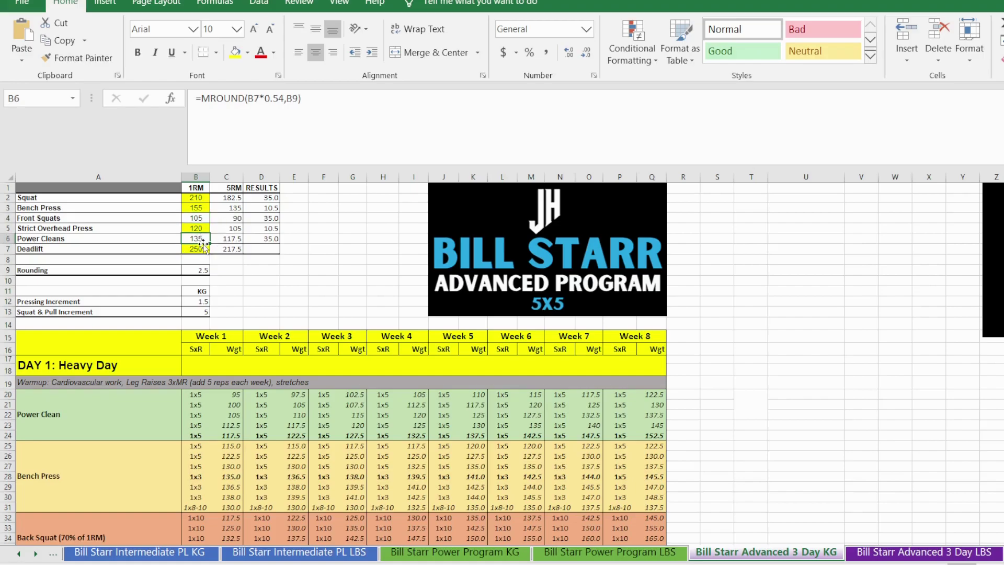
drag(226, 188, 227, 249)
drag(264, 188, 259, 248)
click(266, 191)
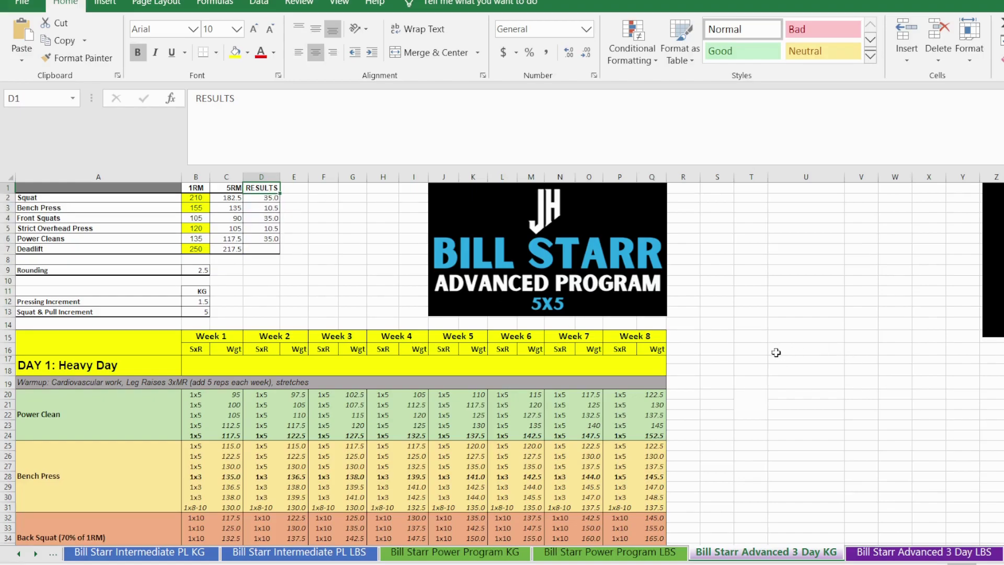
click(265, 201)
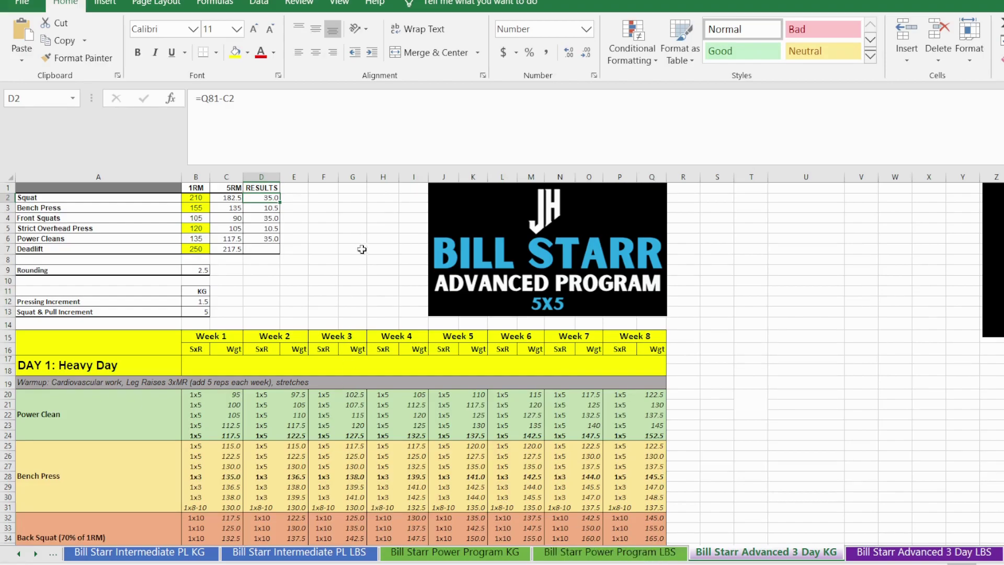
scroll(259, 355, down, 1)
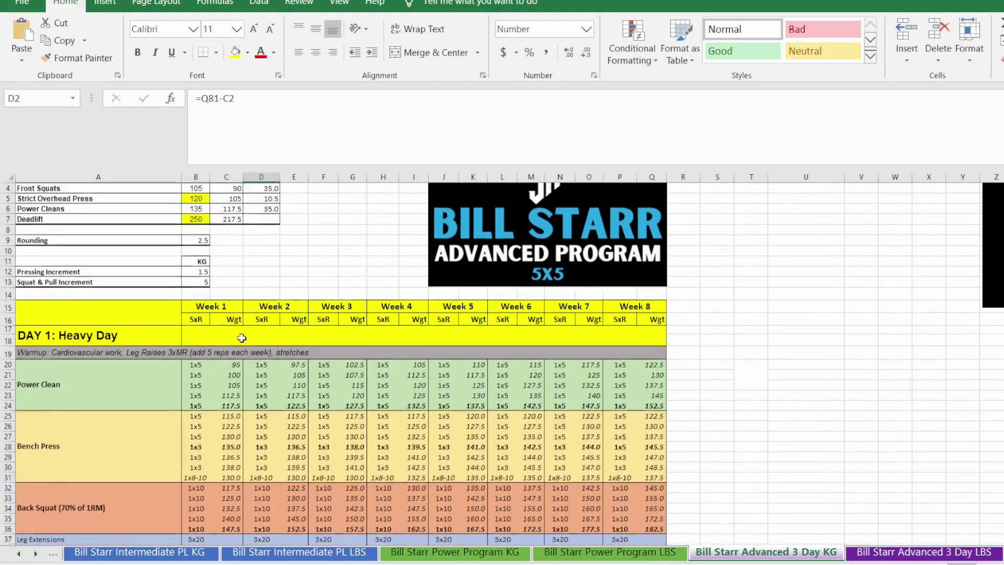
scroll(217, 306, up, 1)
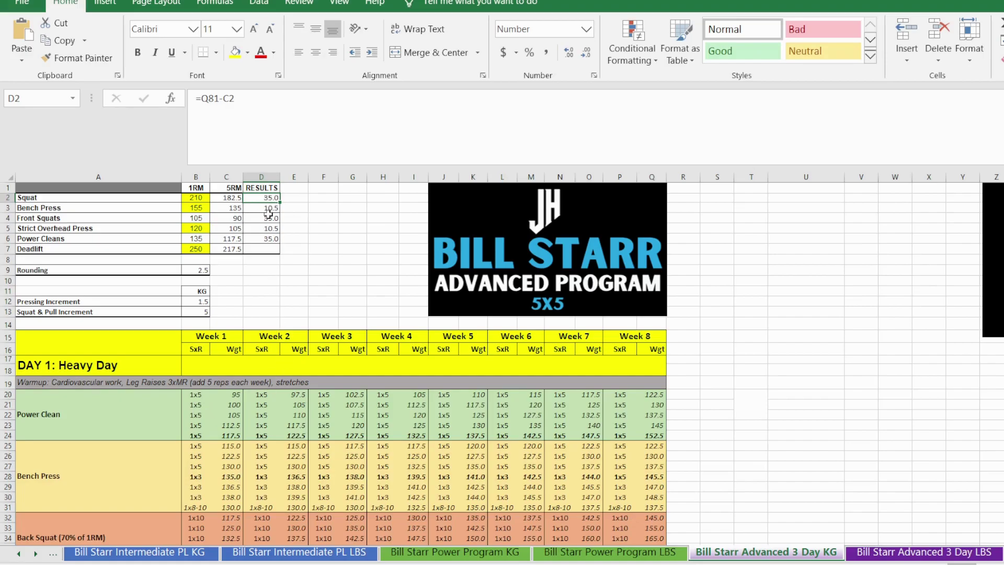
scroll(259, 284, down, 2)
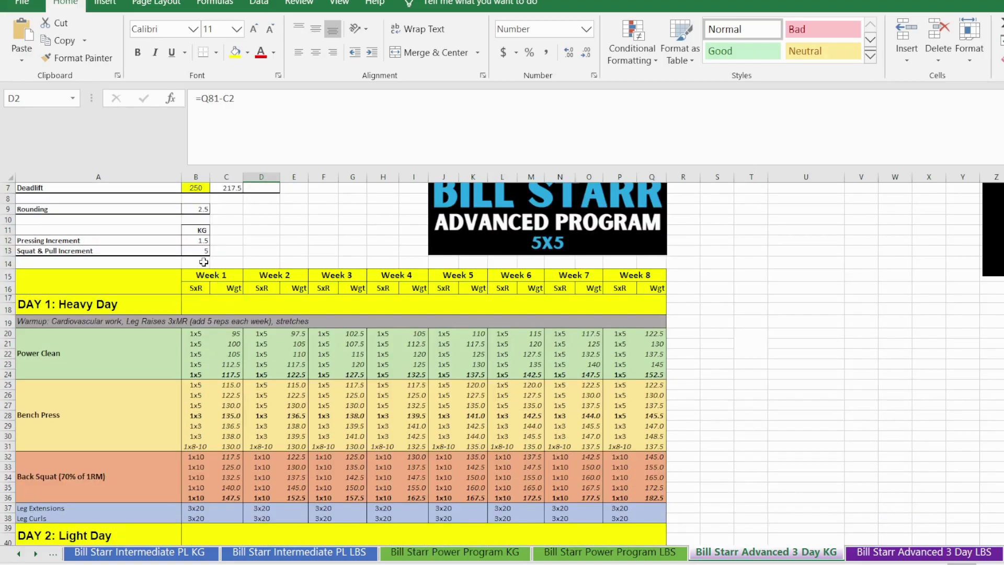
scroll(260, 284, up, 1)
Step: Compare the Rounding value with the one on the Bill Starr Advanced 3 Day LBS sheet and return to the KG sheet
drag(97, 236, 214, 234)
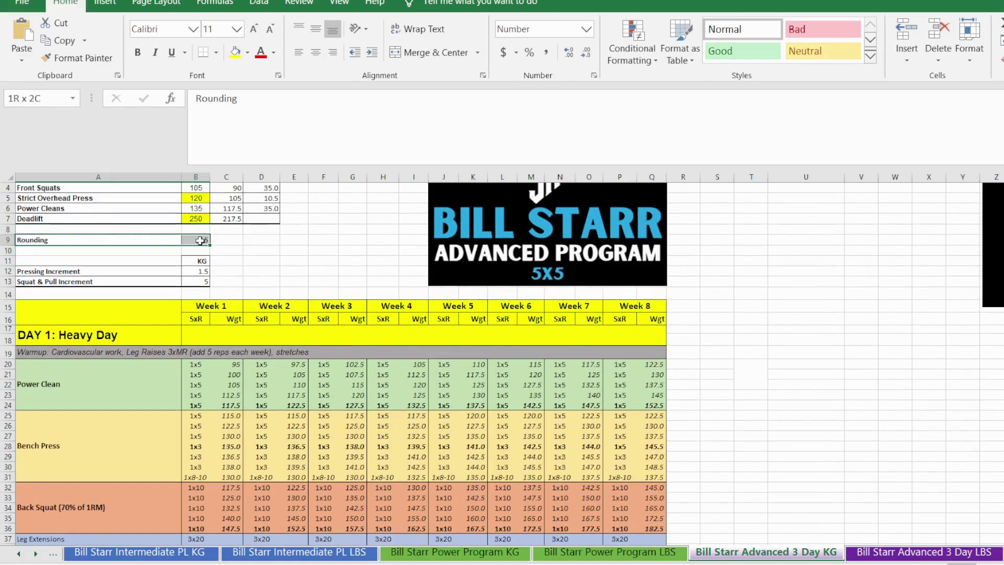
key(ctrl+Page_Down)
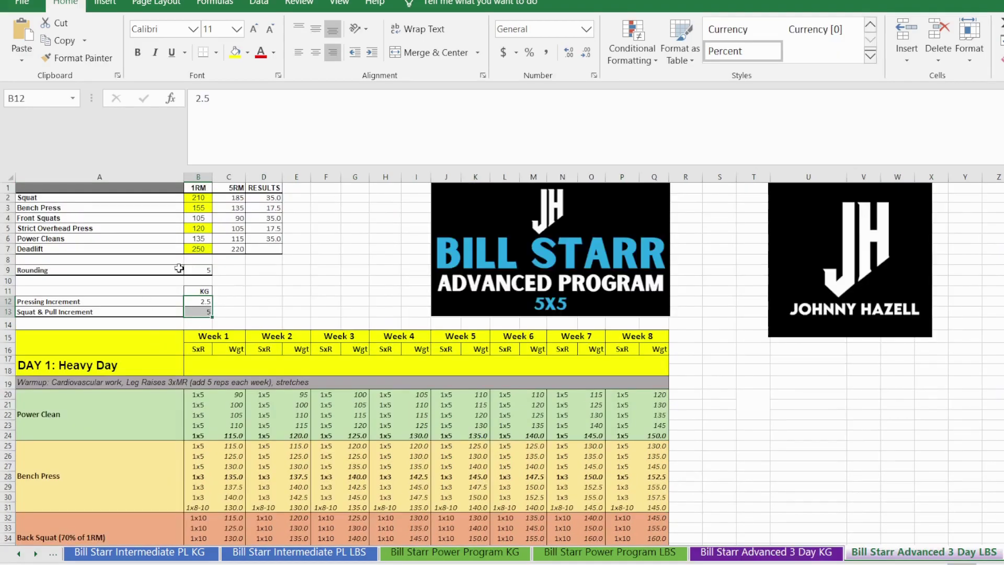
drag(192, 270, 157, 269)
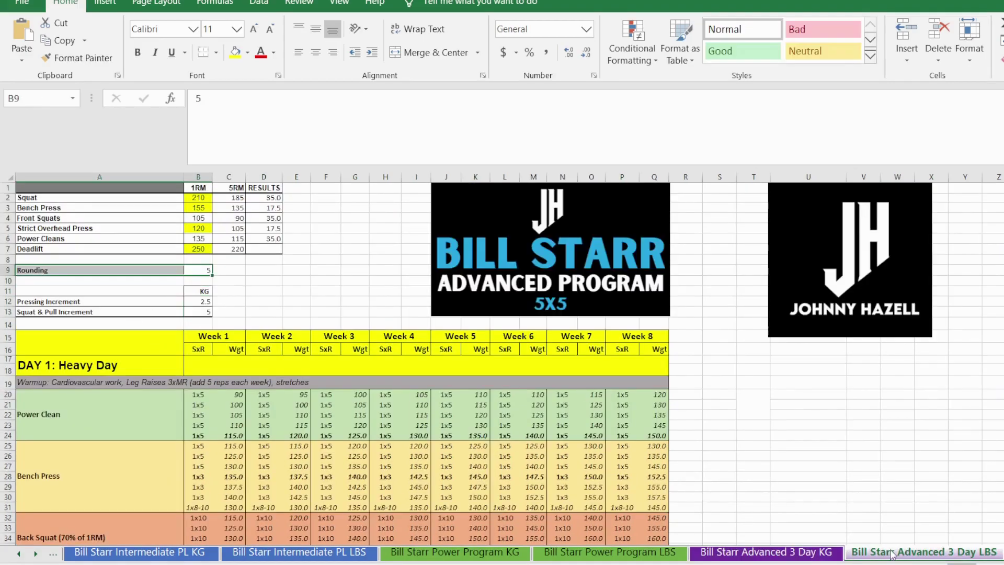
click(776, 553)
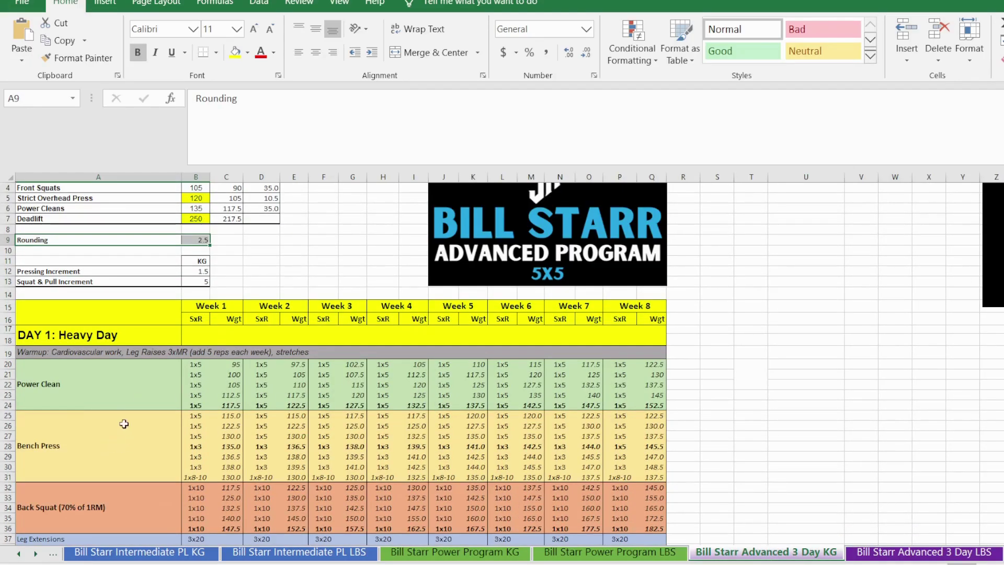
Step: Review the increments table and the bold Day 1 rows for Power Clean, Bench Press and Back Squat across Weeks 1 to 8
drag(72, 263, 192, 287)
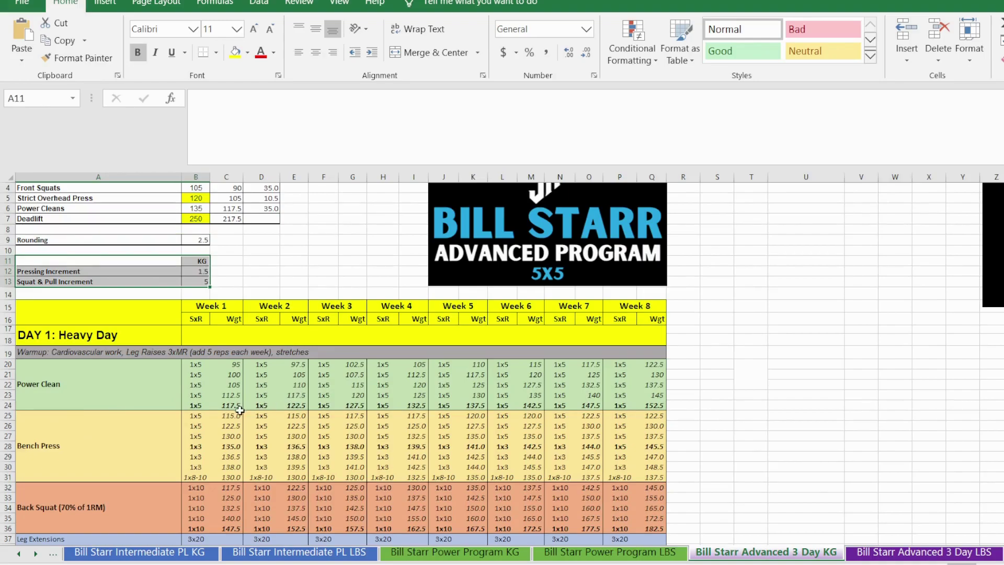
drag(197, 403, 660, 407)
drag(654, 448, 220, 446)
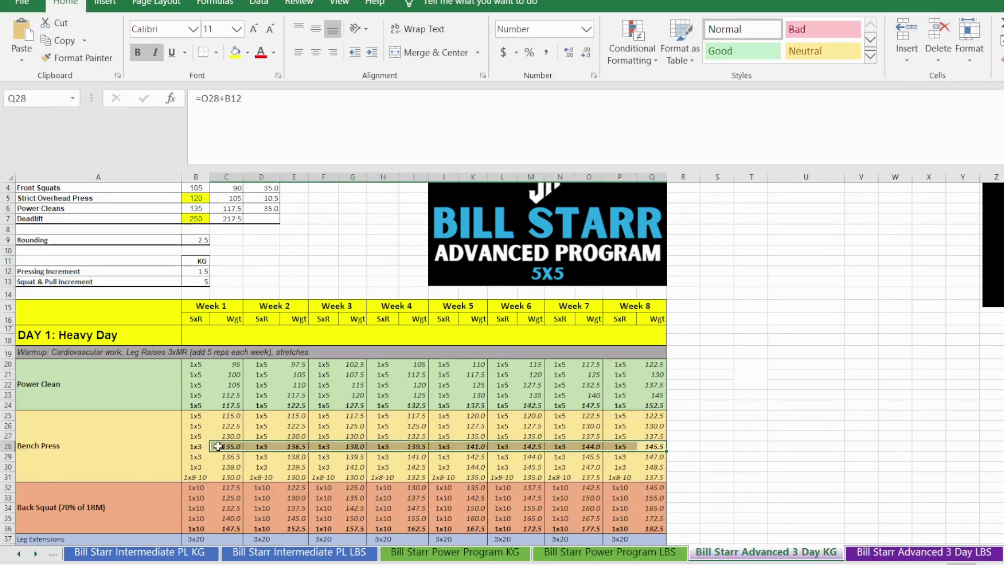
scroll(188, 471, down, 1)
drag(180, 499, 682, 499)
scroll(107, 307, up, 1)
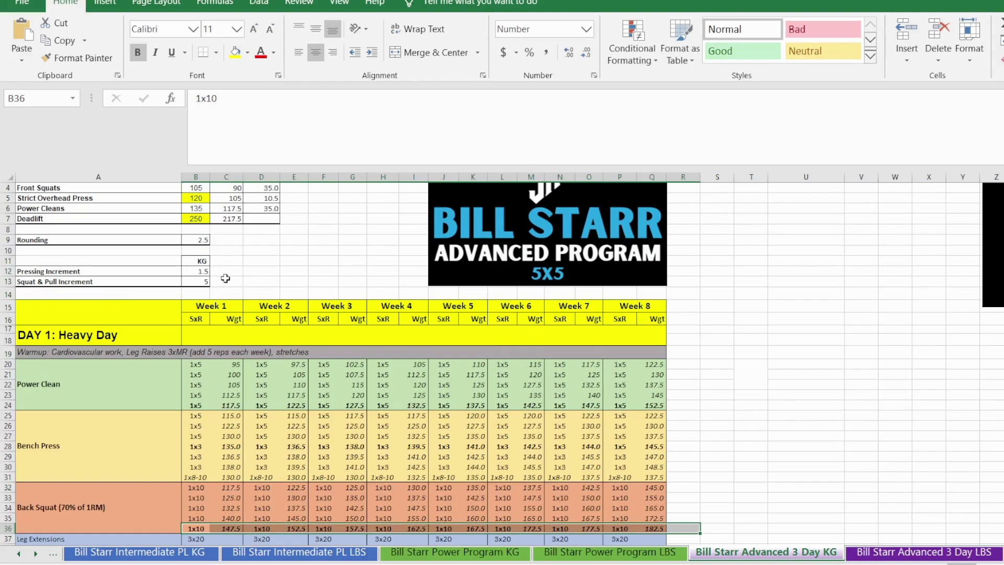
scroll(214, 280, up, 1)
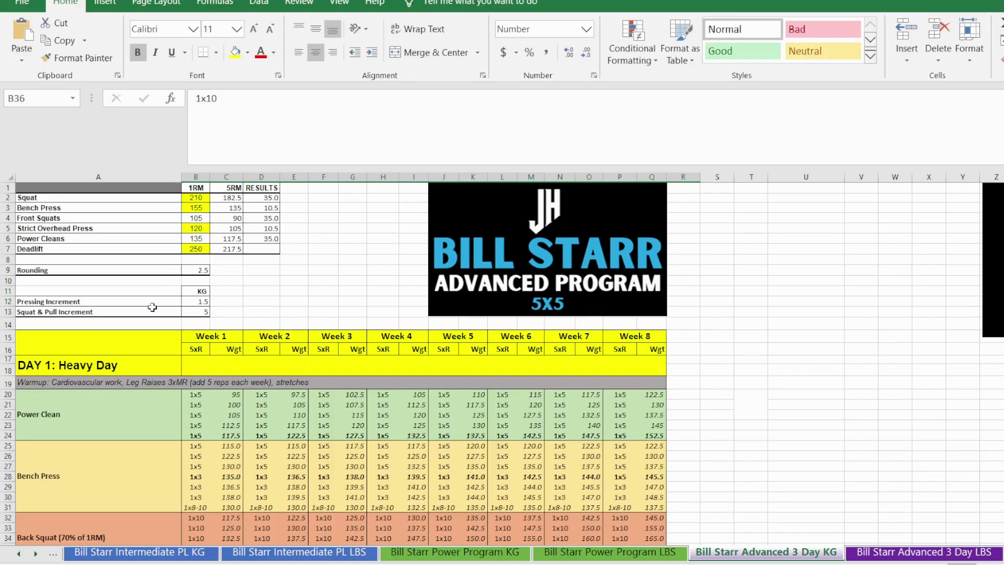
Step: Enter 2.5 in both C12 and C13, beside the Pressing Increment and Squat & Pull Increment values
click(204, 310)
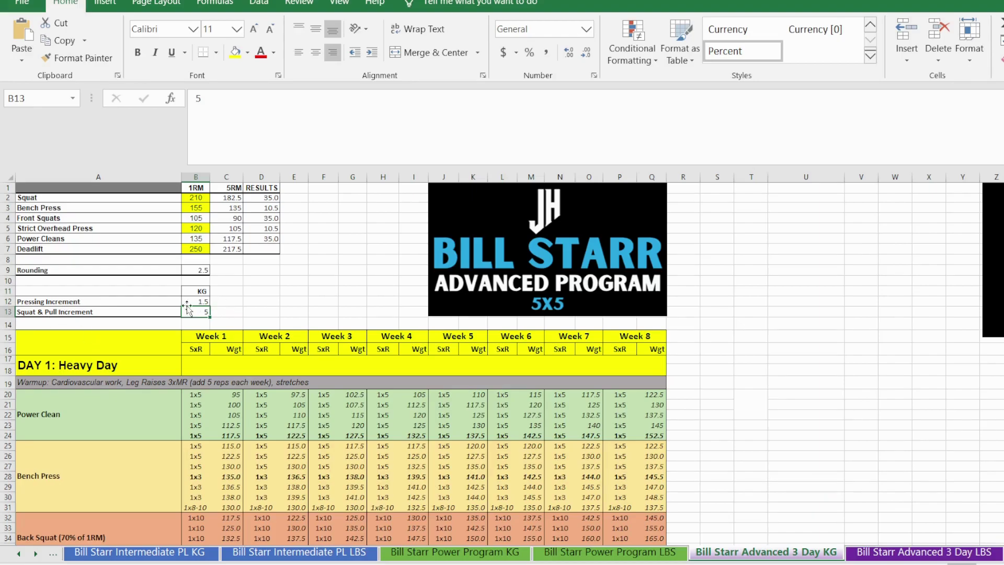
click(226, 304)
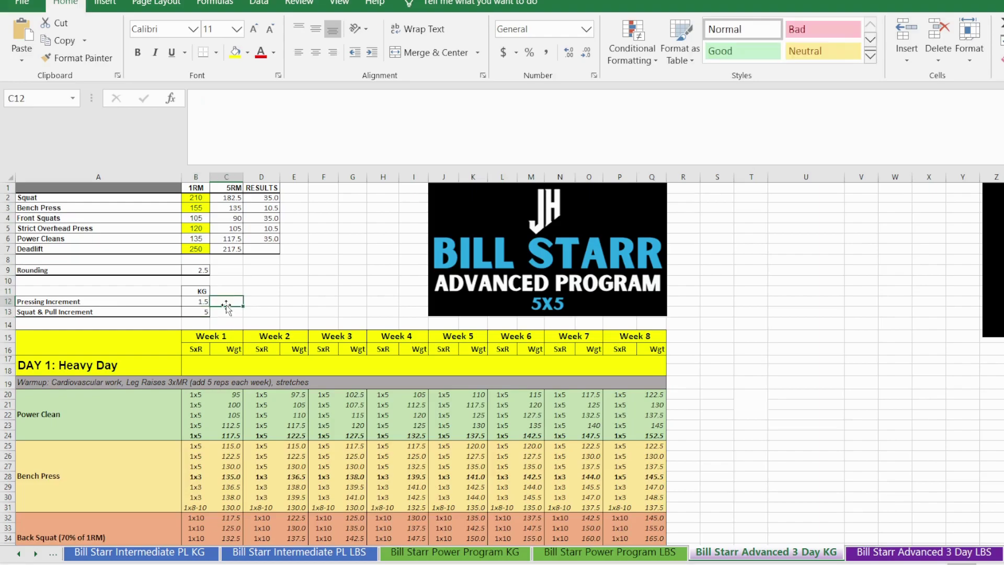
text(2.5)
key(Return)
click(226, 304)
key(Down)
text(7)
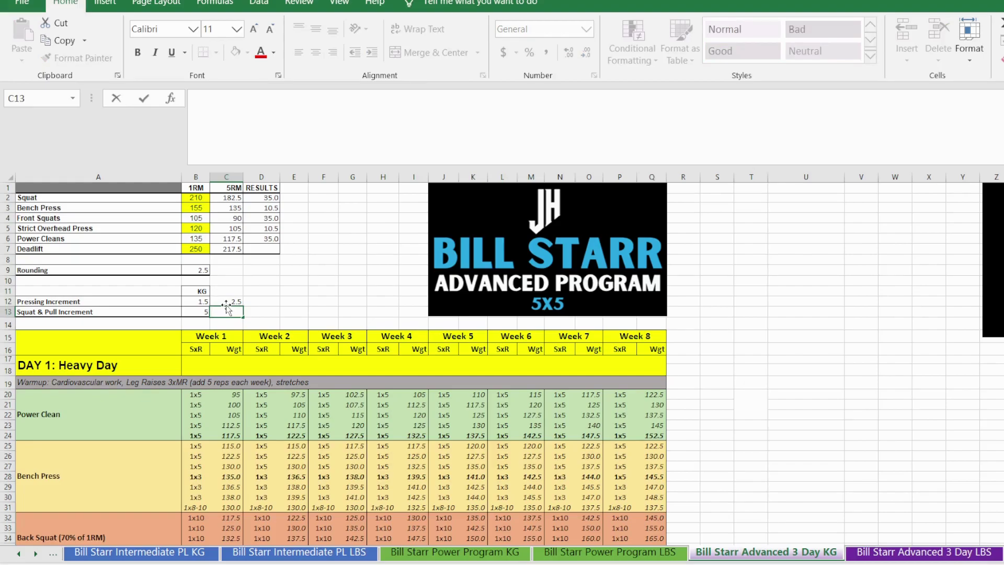
text(2.5)
key(Return)
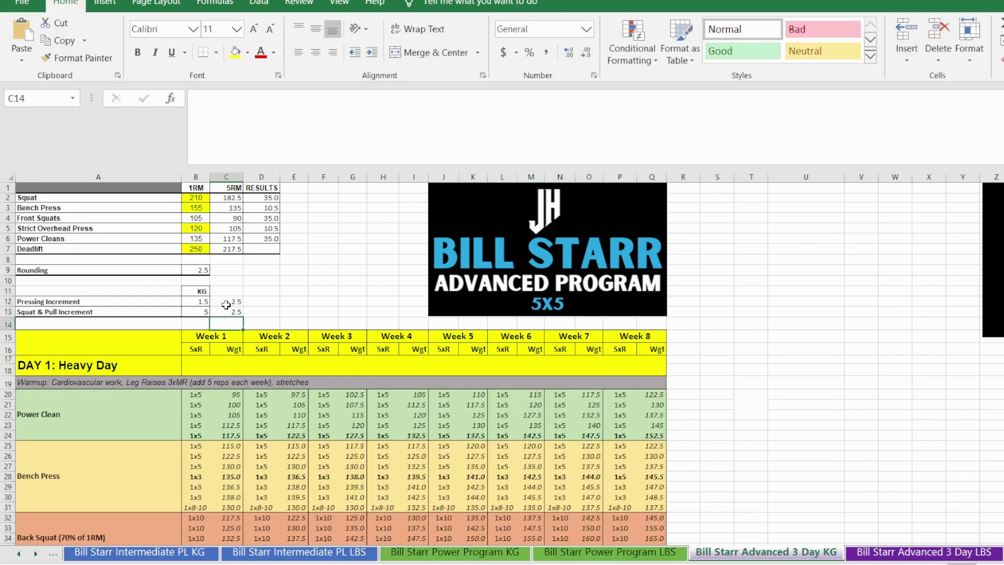
Step: Set the Squat & Pull Increment in B13 to 2.5 kg
key(Up)
key(Left)
text(2,)
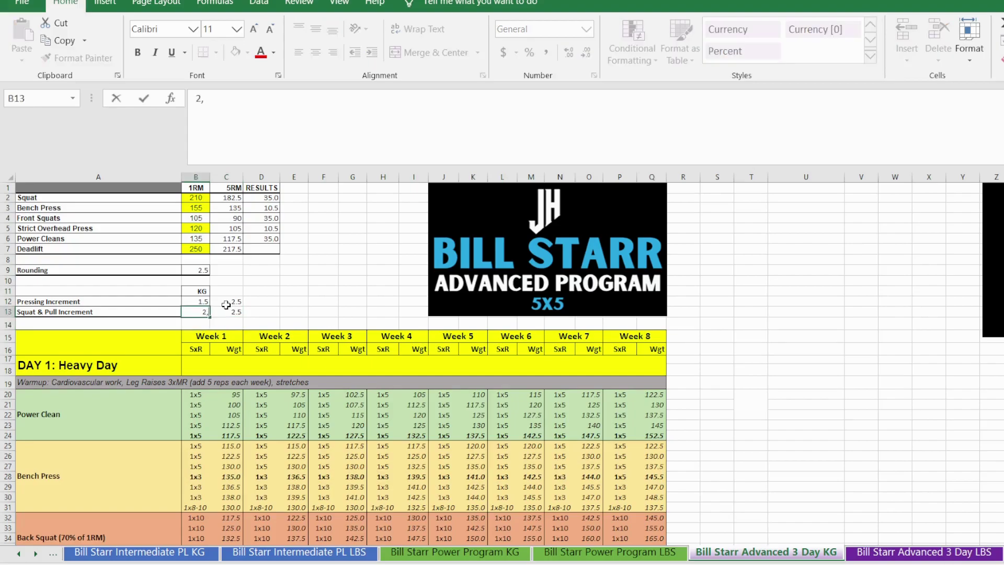
text(5)
key(Tab)
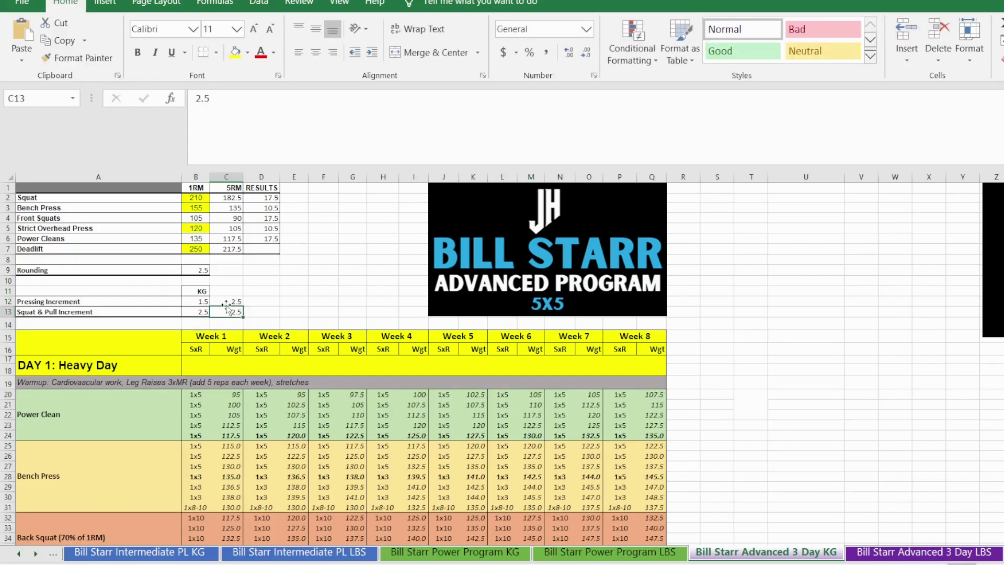
Step: Clear the extra values beside the increments in C12 and C13
key(Up)
key(Down)
key(Delete)
Step: Review the Pressing Increment and Squat & Pull Increment labels and their values
click(192, 302)
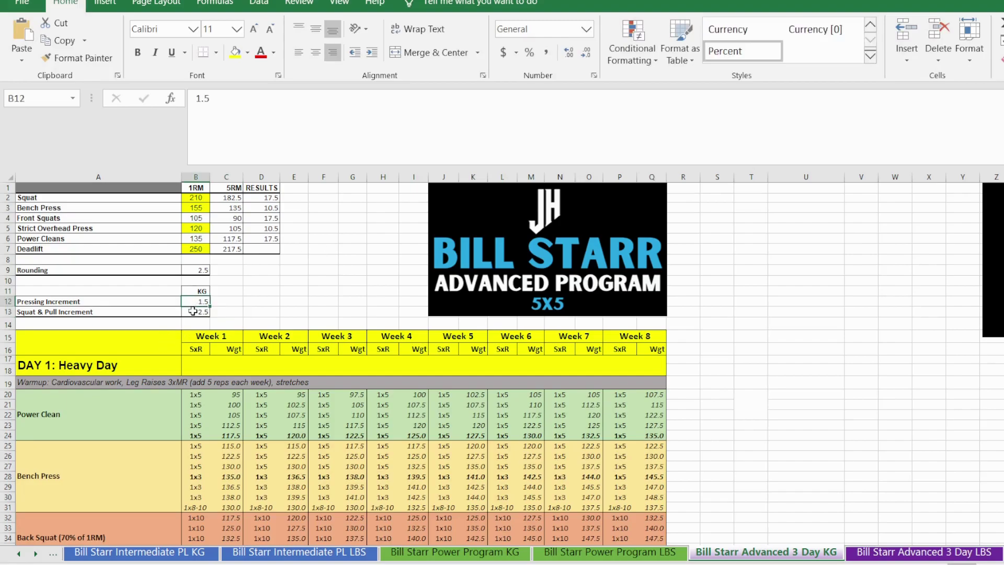
click(123, 301)
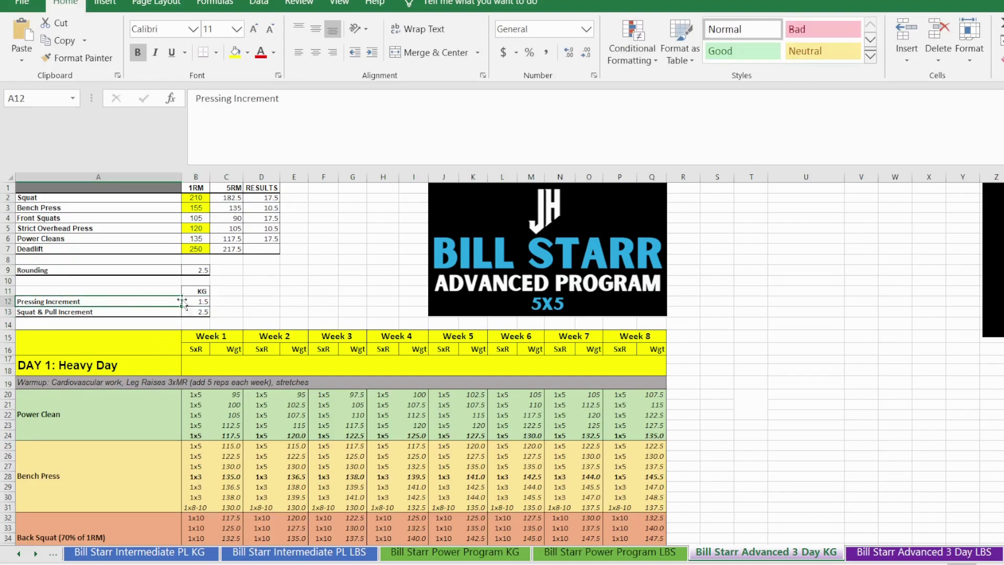
click(205, 304)
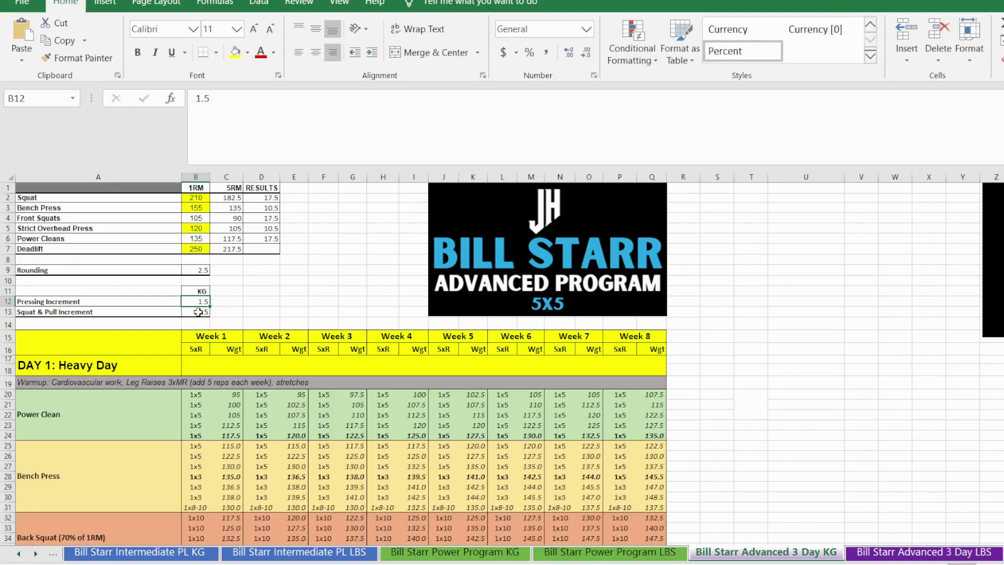
click(131, 310)
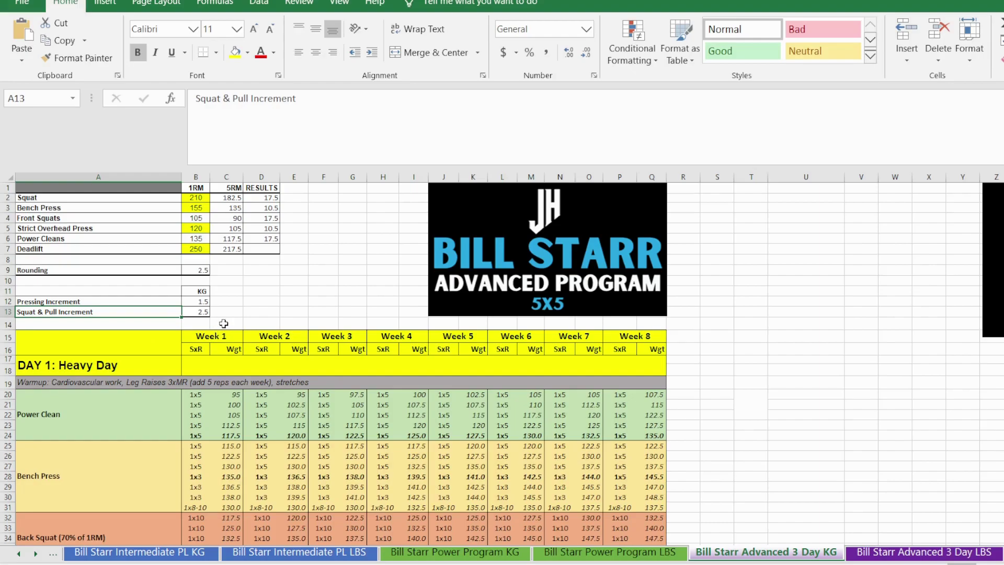
click(201, 309)
click(222, 312)
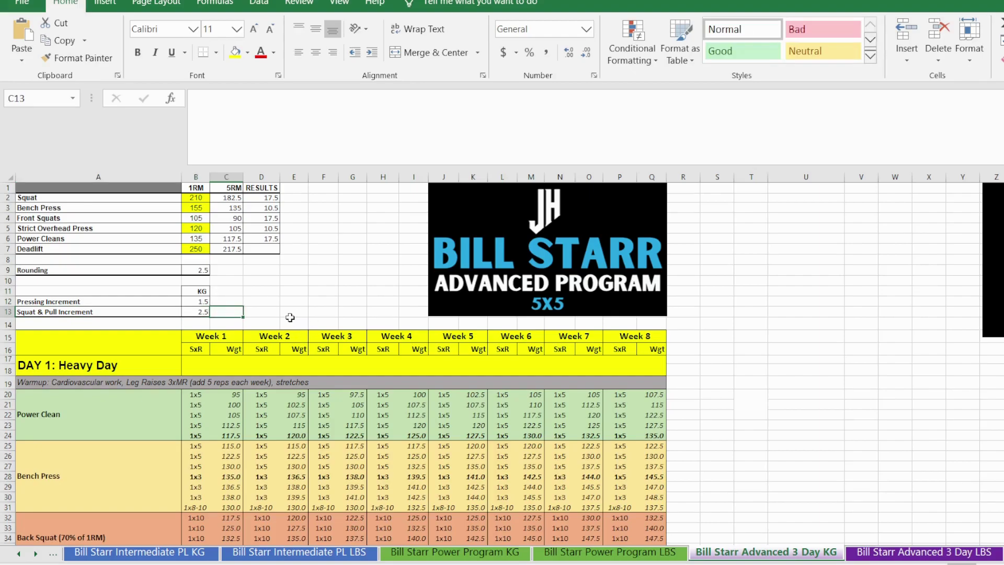
click(201, 312)
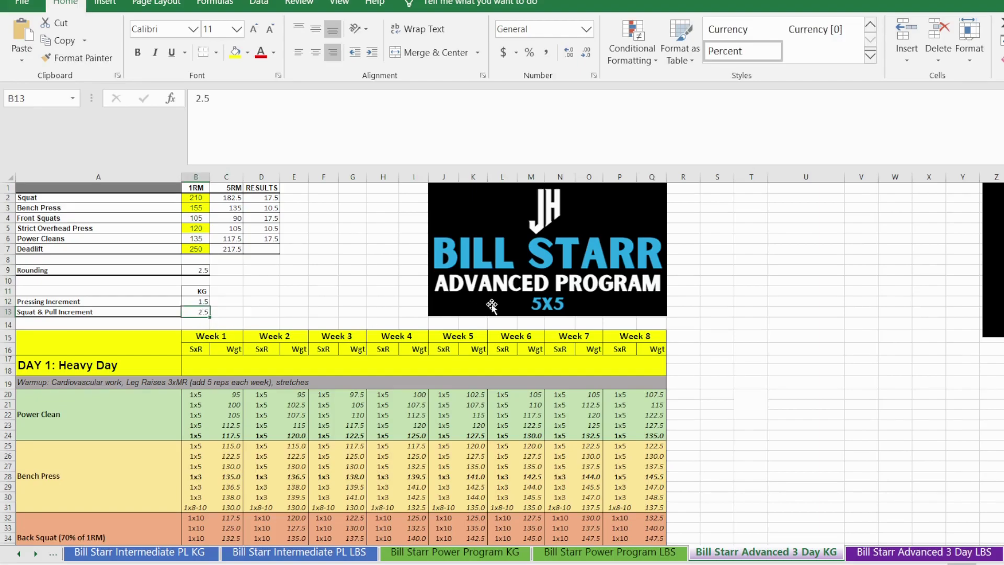
Step: Review the Week 1 to Week 8 headers and the Day 1: Heavy Day section, skimming the training days below it
drag(199, 337, 638, 347)
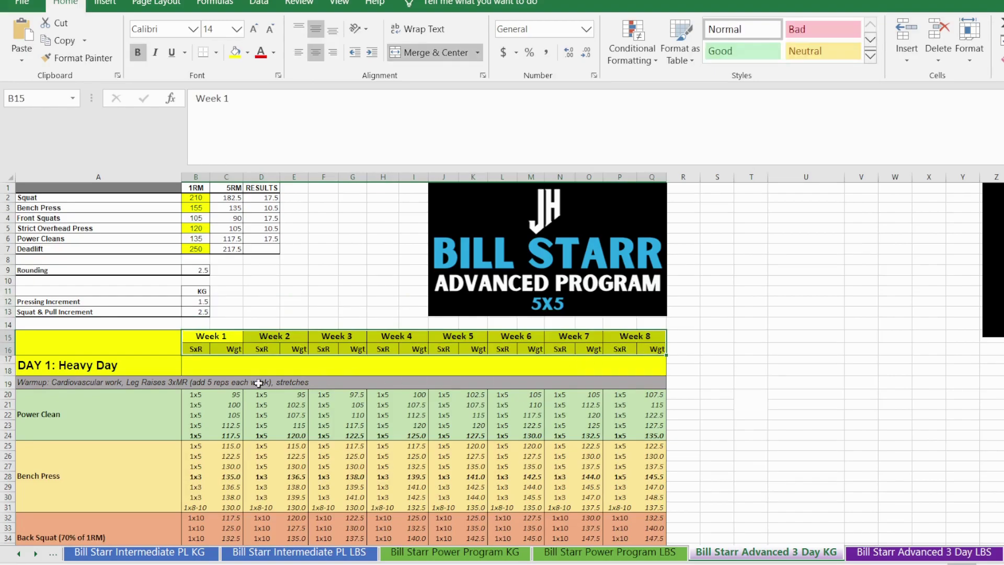
click(113, 365)
scroll(128, 396, down, 1)
scroll(128, 396, down, 2)
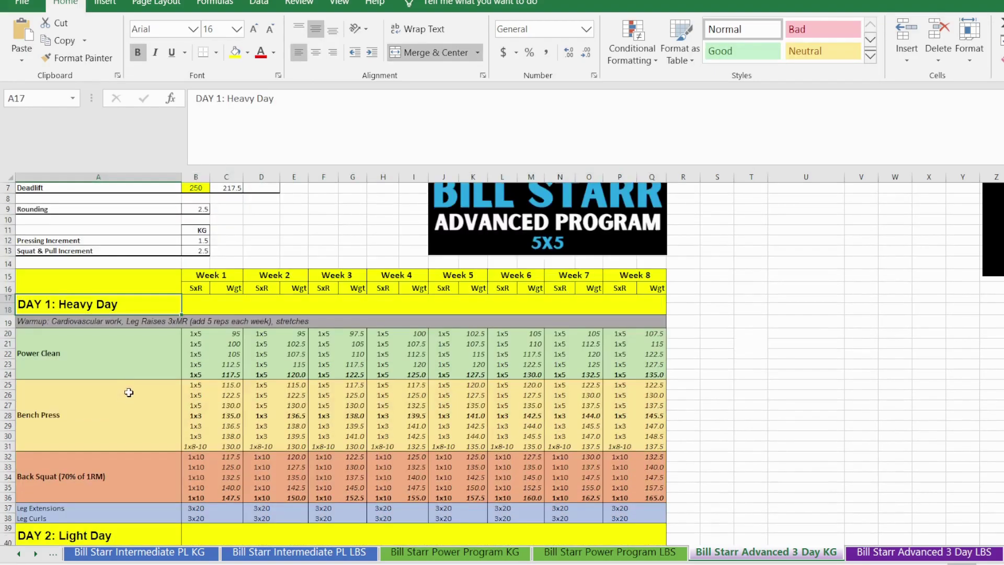
scroll(129, 393, down, 11)
scroll(129, 400, up, 8)
scroll(130, 395, up, 5)
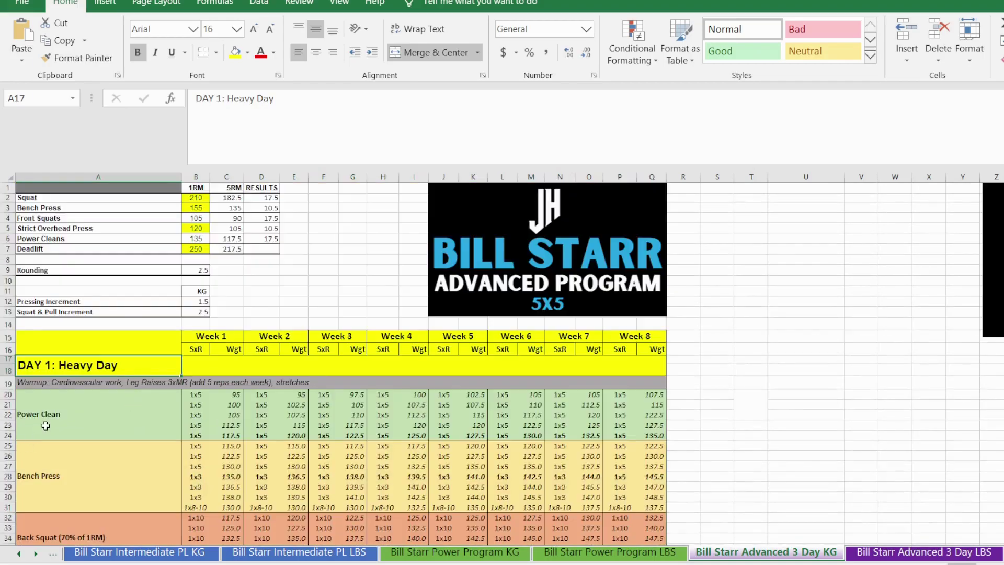
Step: Review the Day 1: Heavy Day warmup row and the Power Clean and Back Squat exercise blocks
scroll(53, 413, down, 1)
scroll(88, 460, down, 1)
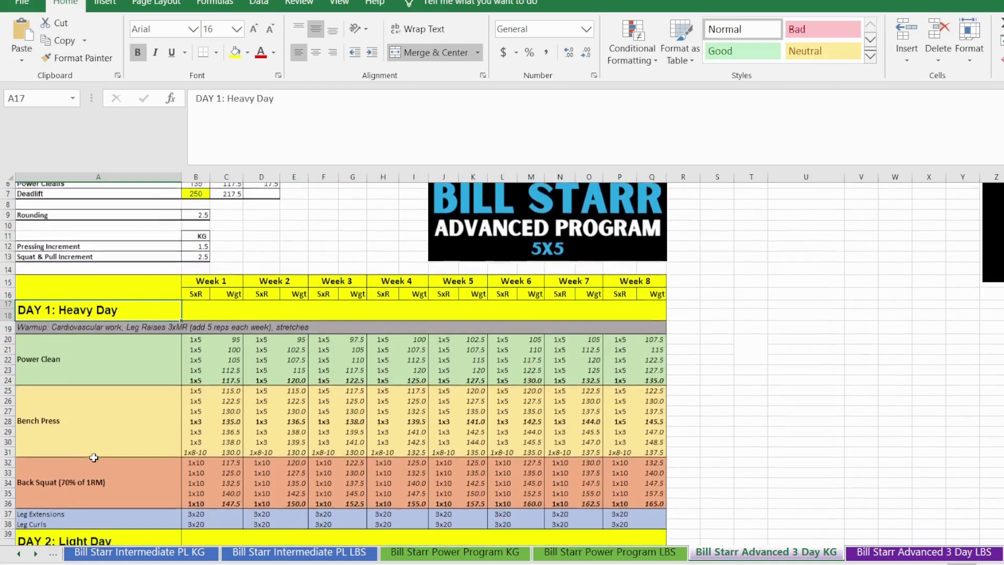
click(91, 485)
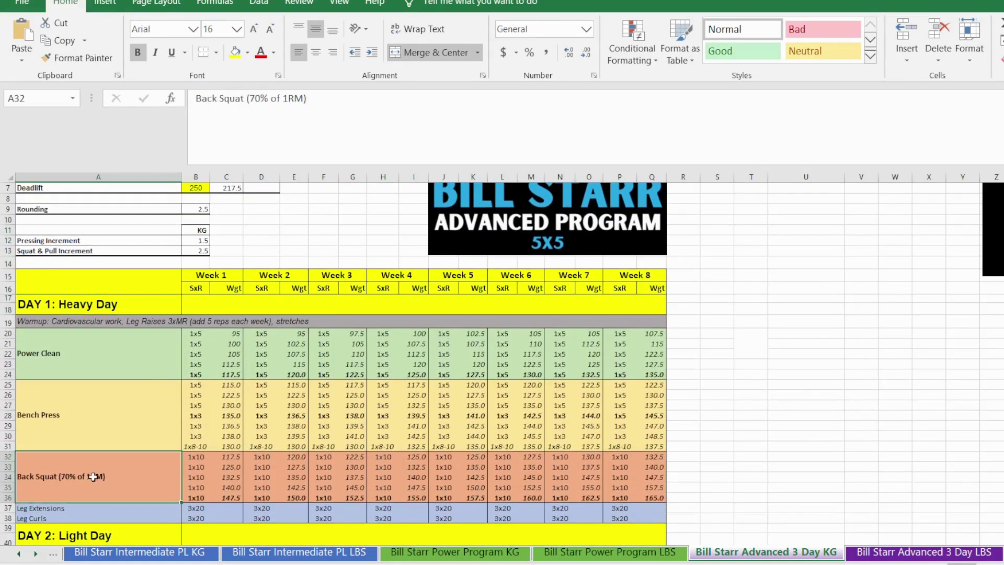
click(84, 321)
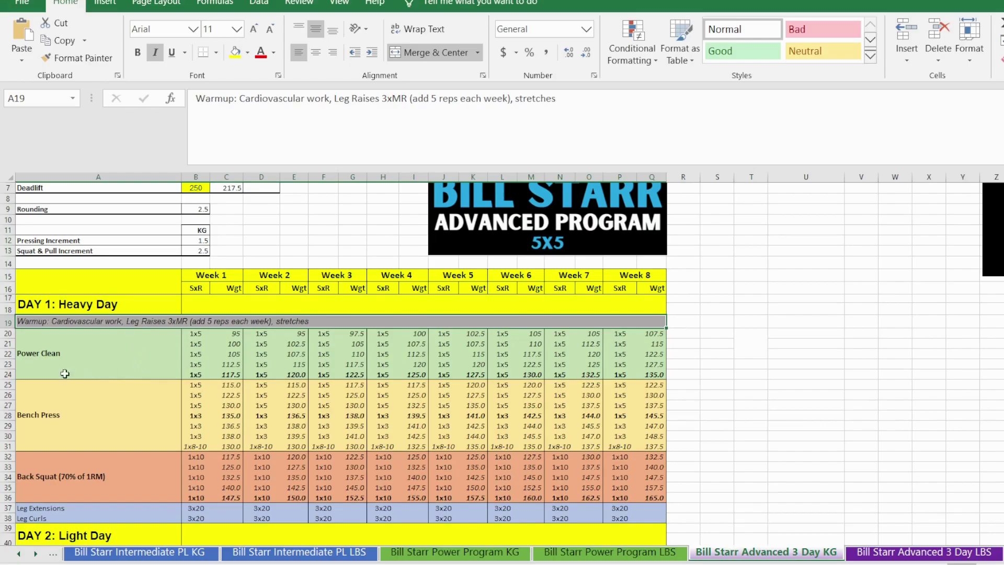
click(139, 360)
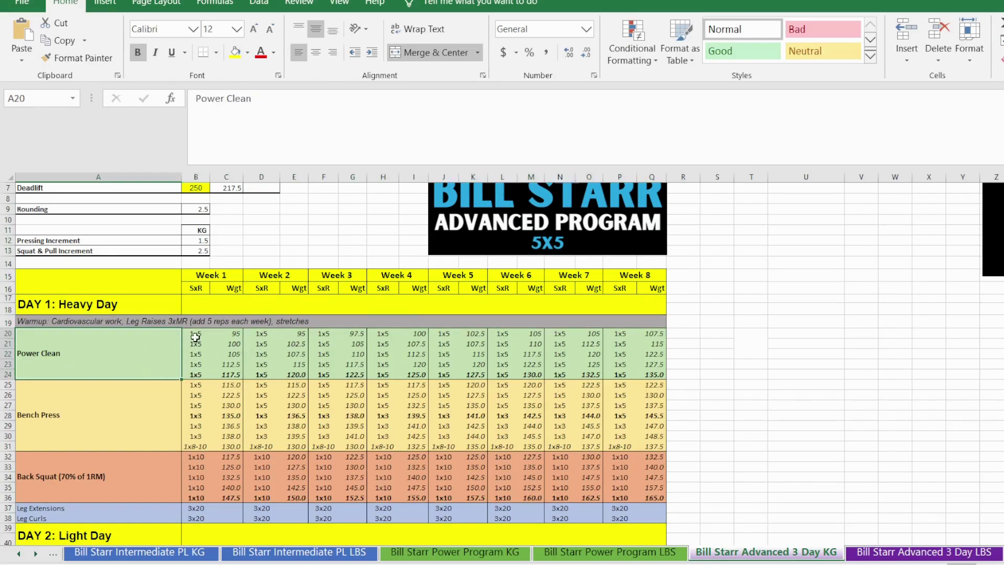
Step: Inspect the Week 1 Power Clean top set formula in C24 and trace its reference in the maxes table
click(232, 374)
double_click(232, 374)
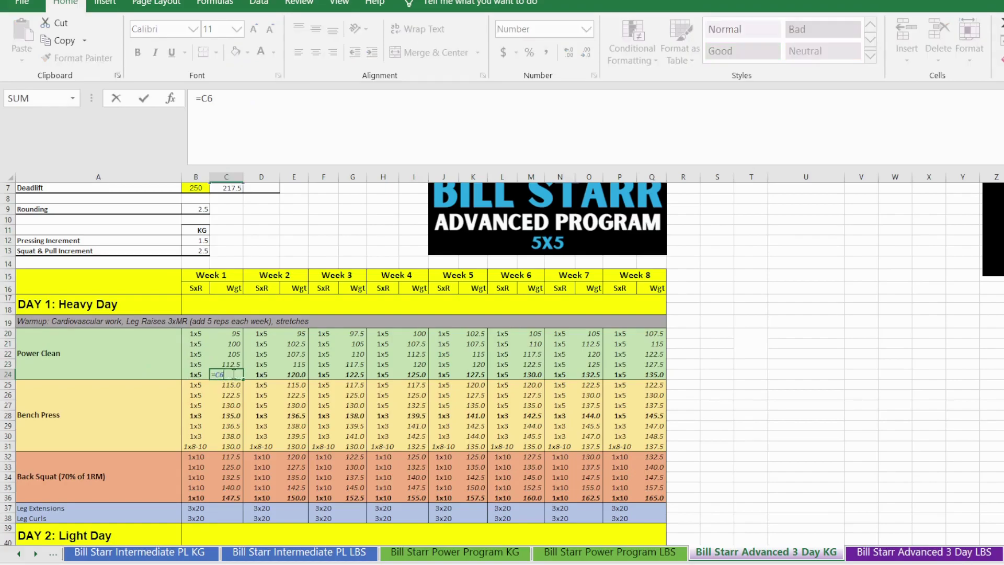
scroll(232, 374, up, 2)
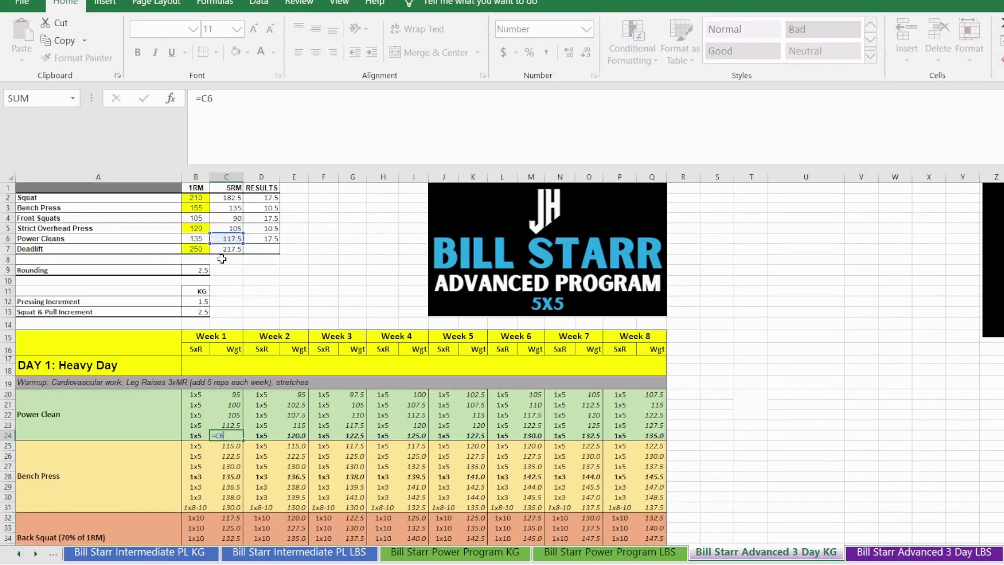
key(Return)
Step: Step through the Week 1 Power Clean weight formulas from C20 to C24, checking the percentage used for each set
drag(197, 396, 235, 394)
click(235, 393)
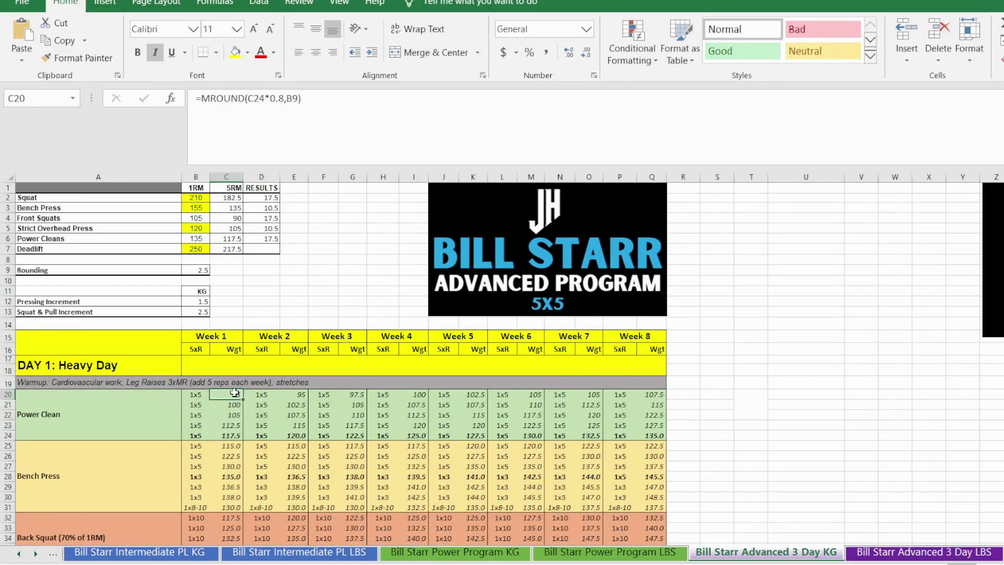
double_click(235, 392)
drag(284, 96, 270, 98)
key(Return)
key(Down)
key(Down)
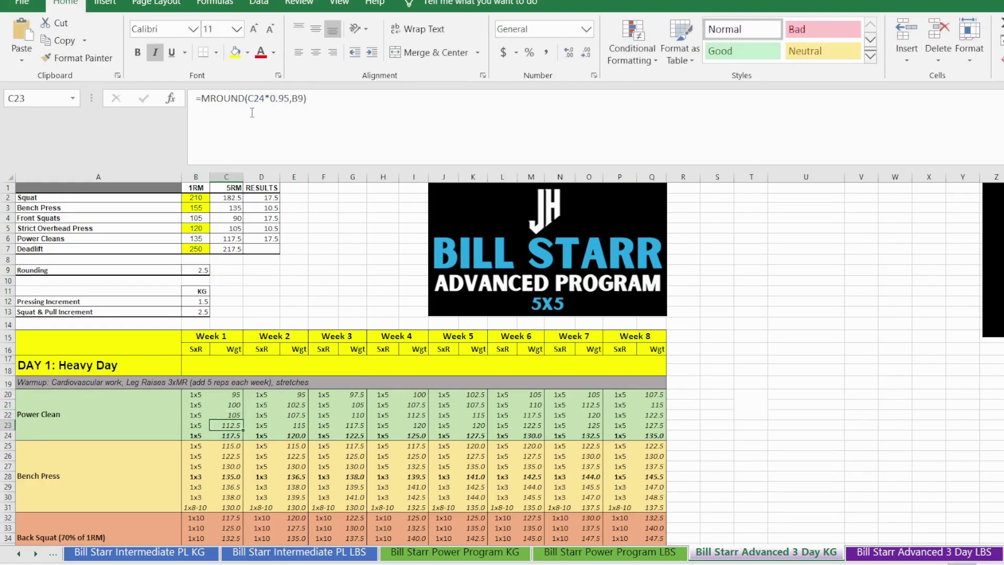
key(Down)
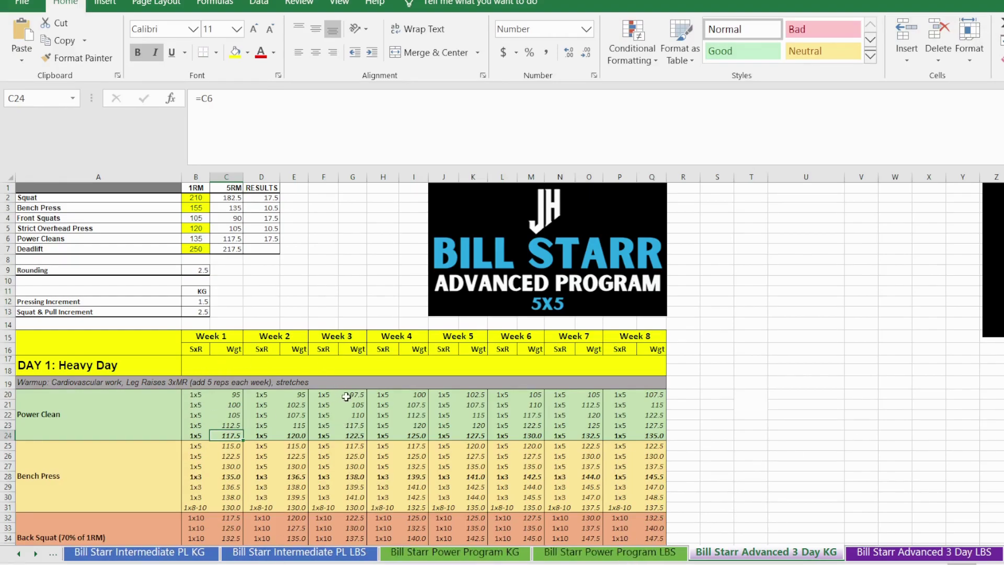
Step: Recheck the rounding formulas of the Week 1 Power Clean ramp-up sets in C21, C22 and C23
click(232, 402)
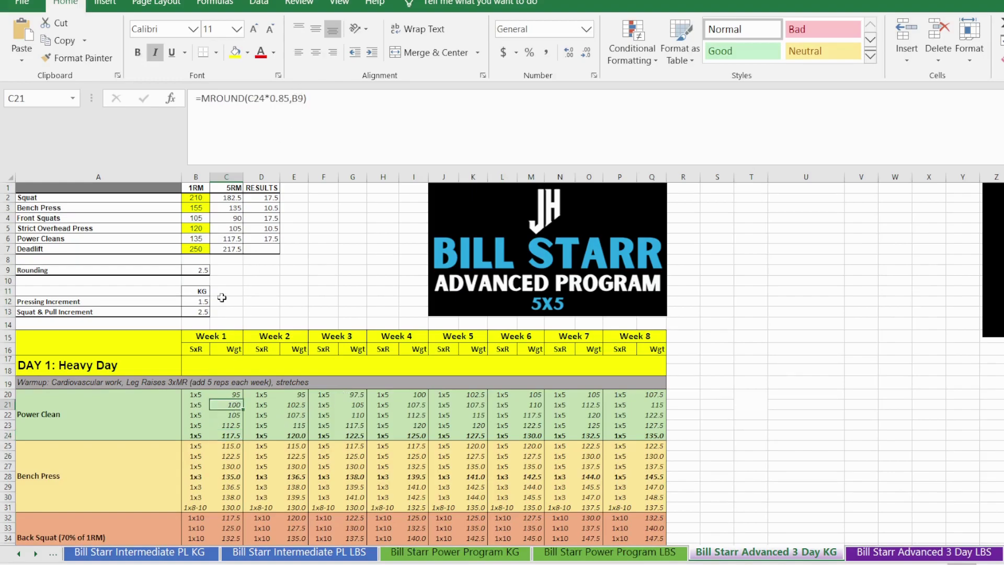
double_click(233, 404)
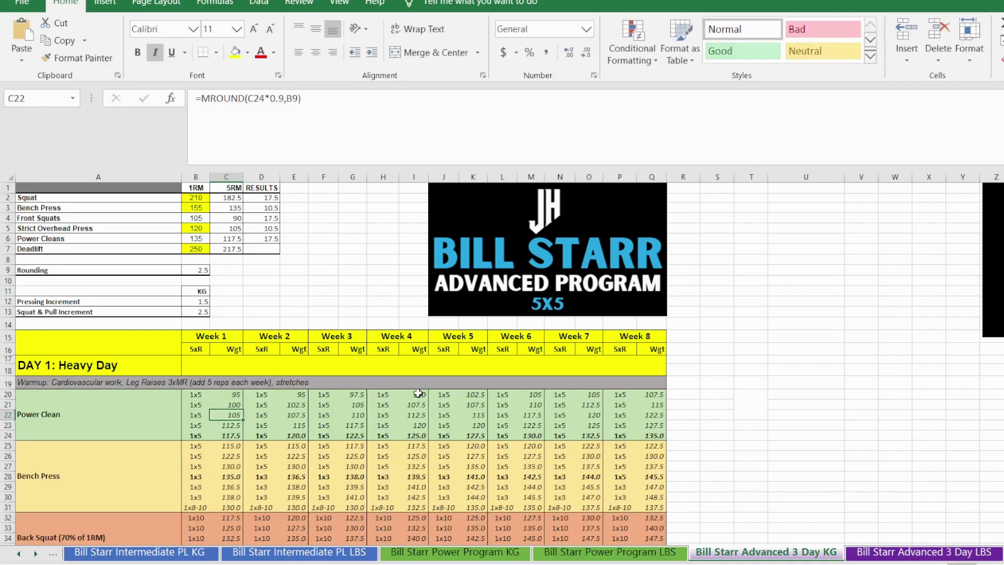
click(237, 426)
click(236, 413)
click(232, 403)
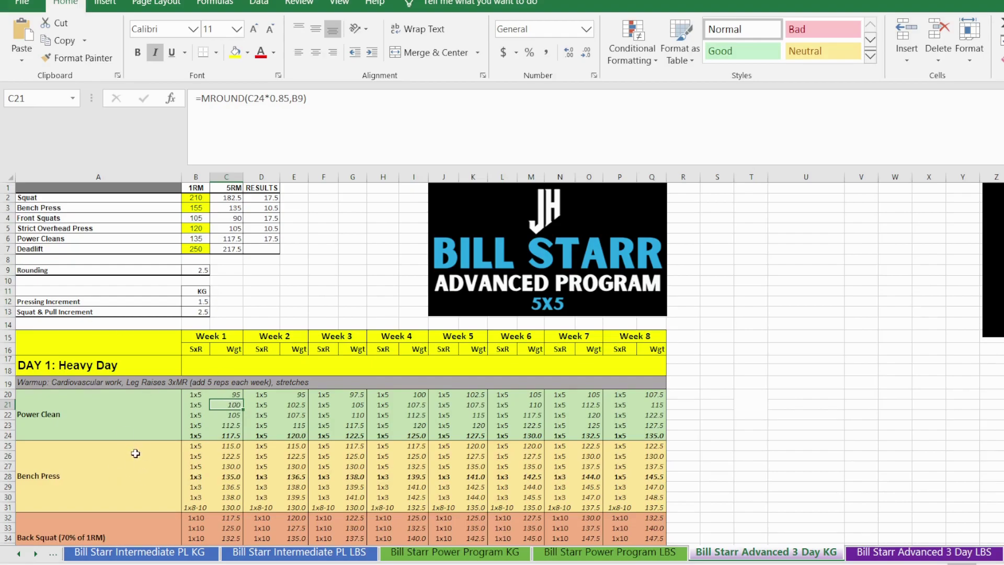
Step: Examine the Week 1 Bench Press block and trace the C28 formula to its source in the maxes table
scroll(136, 454, down, 1)
drag(135, 453, 214, 430)
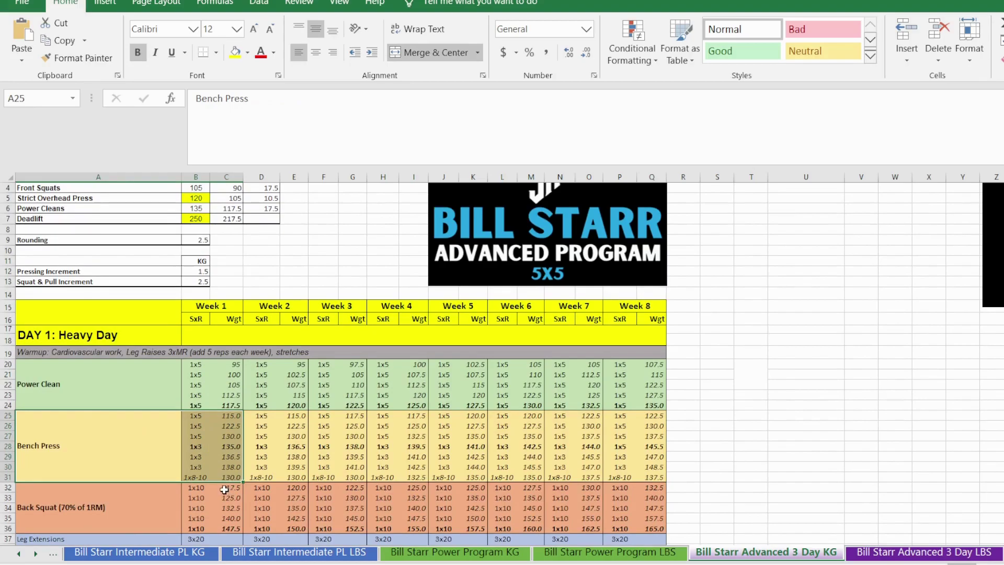
click(230, 448)
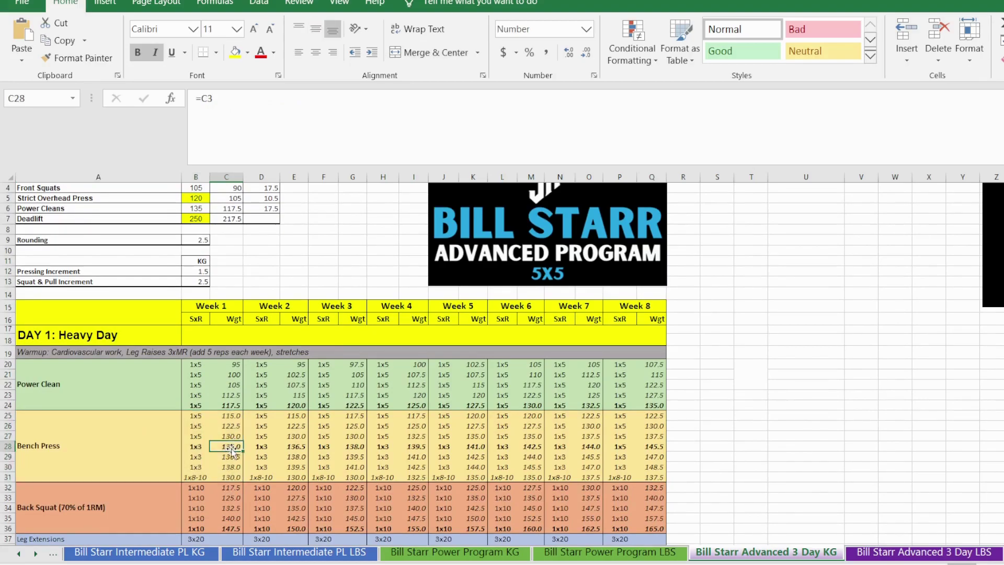
double_click(236, 446)
scroll(236, 446, up, 1)
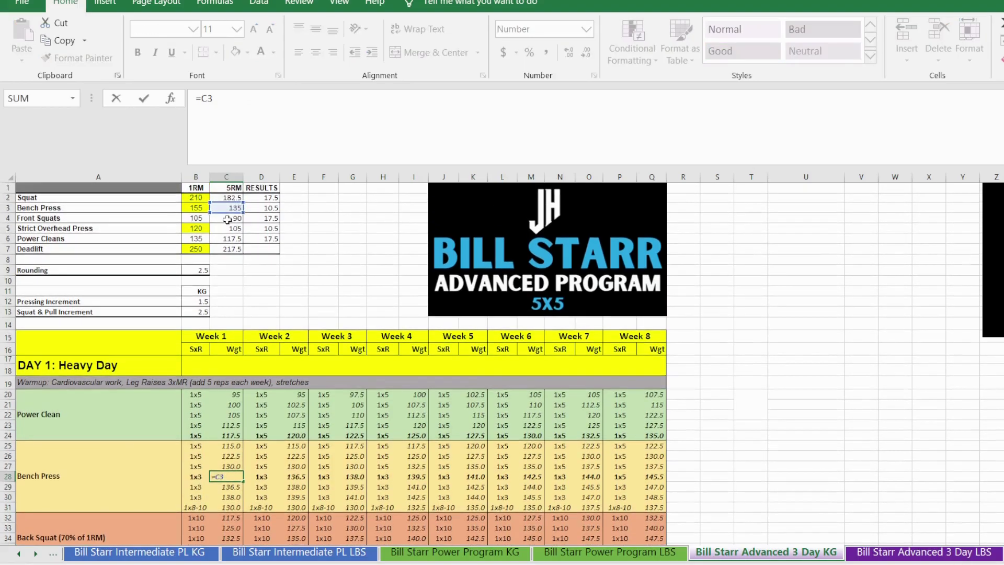
scroll(274, 435, down, 3)
key(Return)
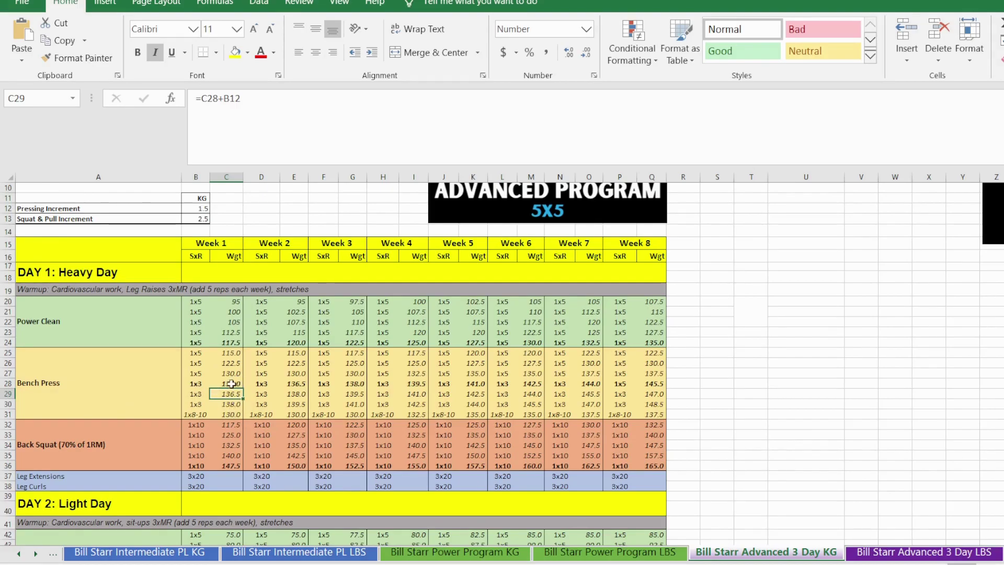
Step: Review the Week 1 Bench Press 1x3 sets, the C29 weight formula and the 1x8-10 back-off set
click(204, 385)
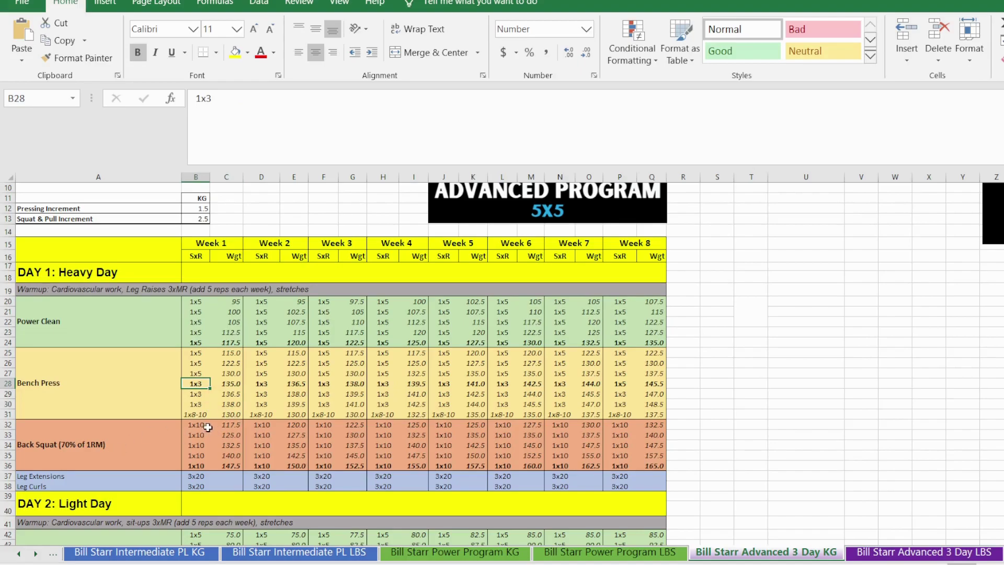
click(236, 394)
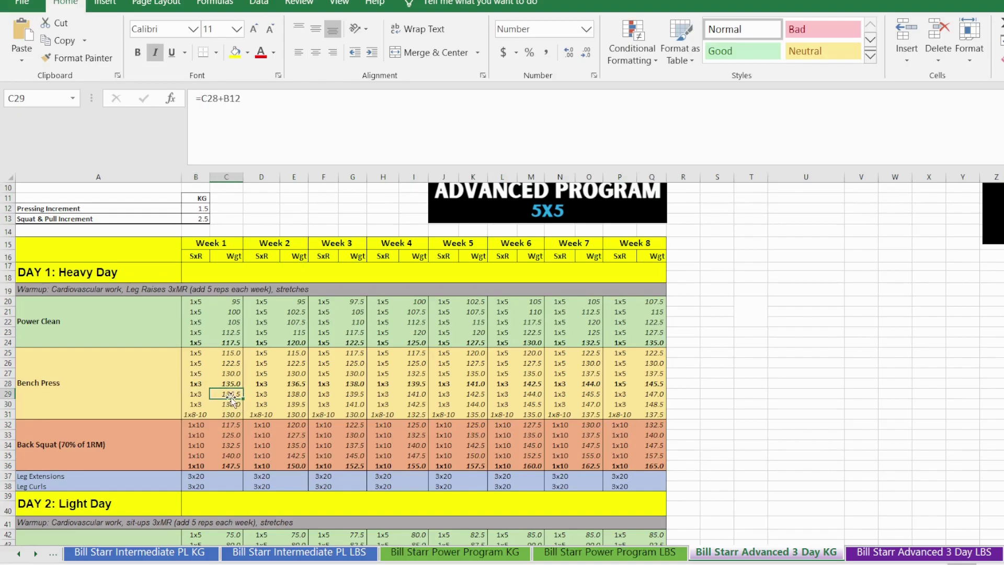
drag(197, 384, 200, 392)
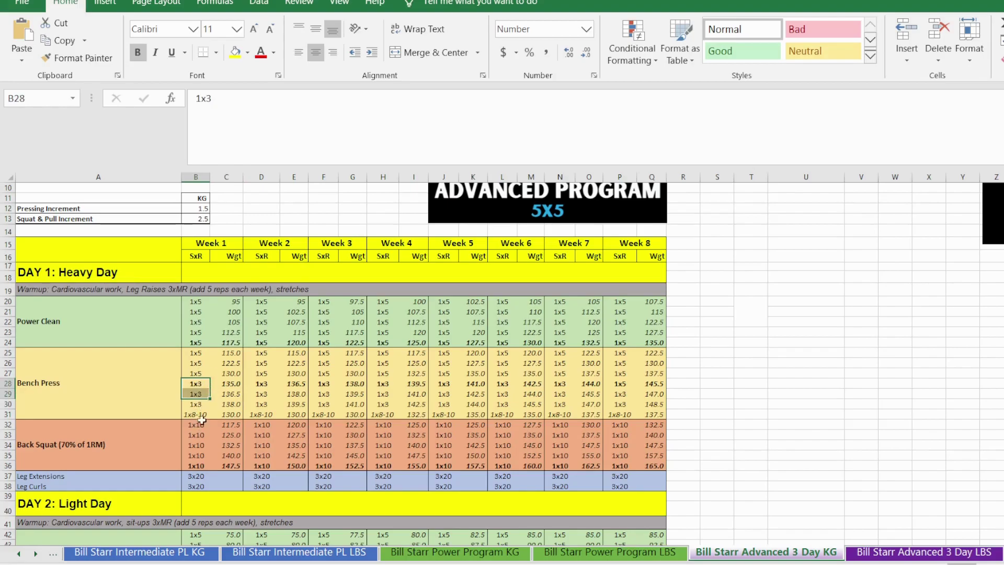
click(199, 414)
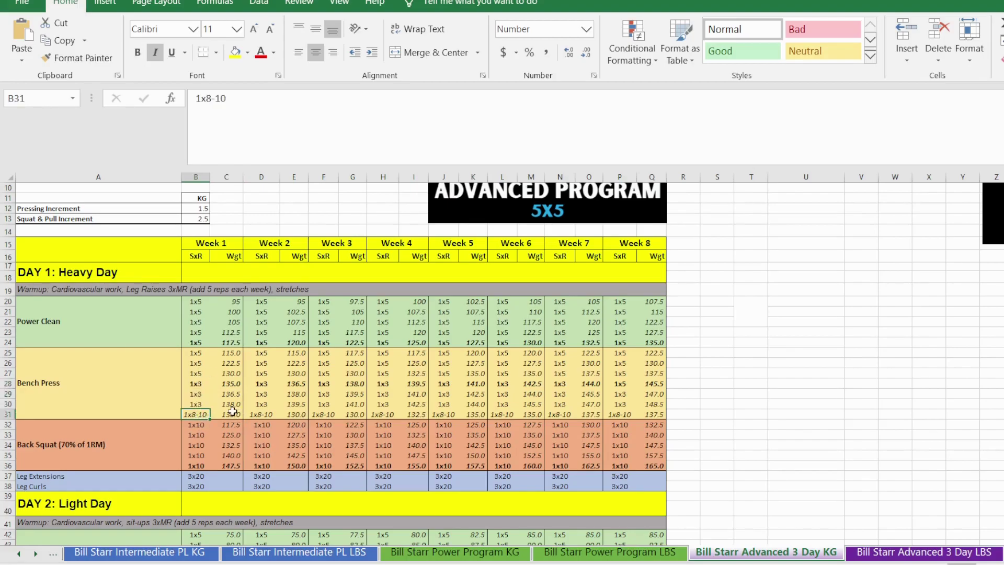
Step: Set the Week 1 Bench Press 1x8-10 weight in C31 to =C27, and check the first set's formula in C25
click(233, 413)
text(=)
click(230, 375)
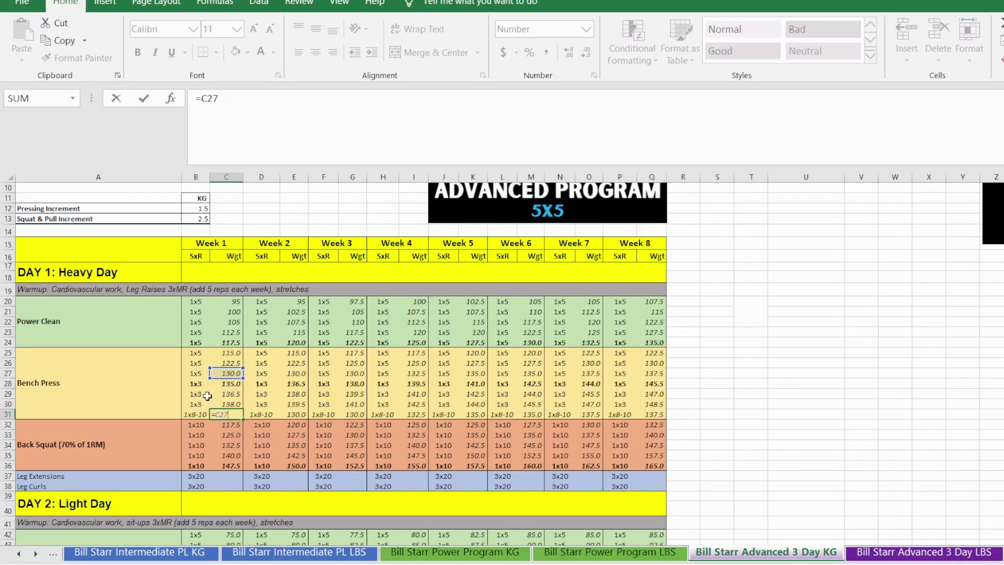
key(Return)
click(230, 354)
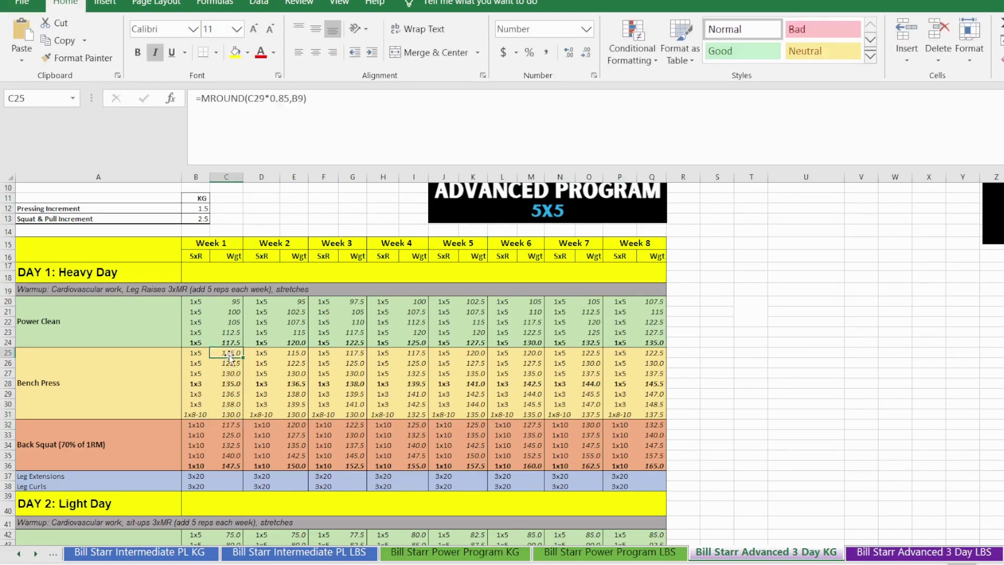
Step: Inspect the Week 1 Back Squat top set formula in C36, highlighting its 0.7 factor and checking the referenced maxes
scroll(209, 426, down, 2)
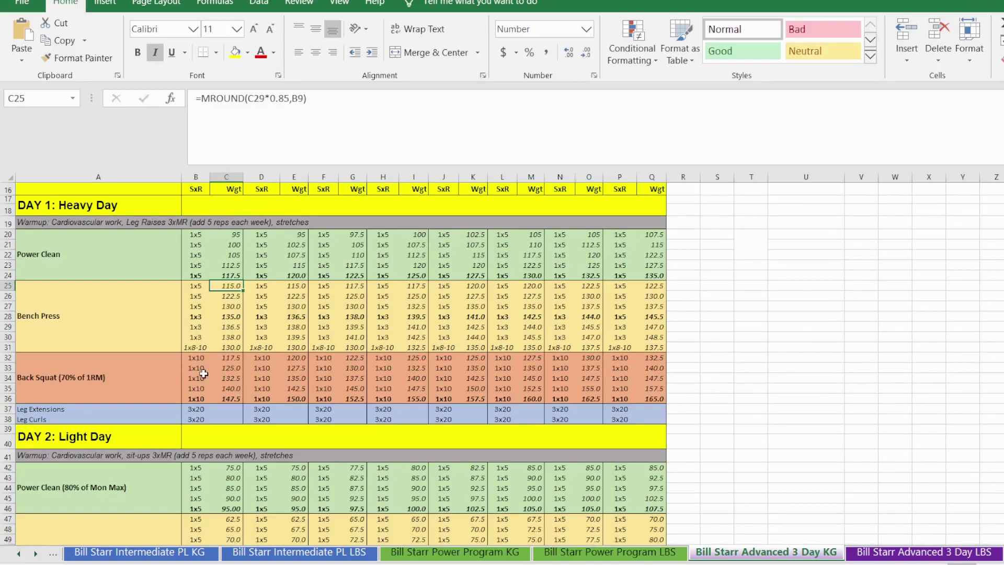
click(232, 395)
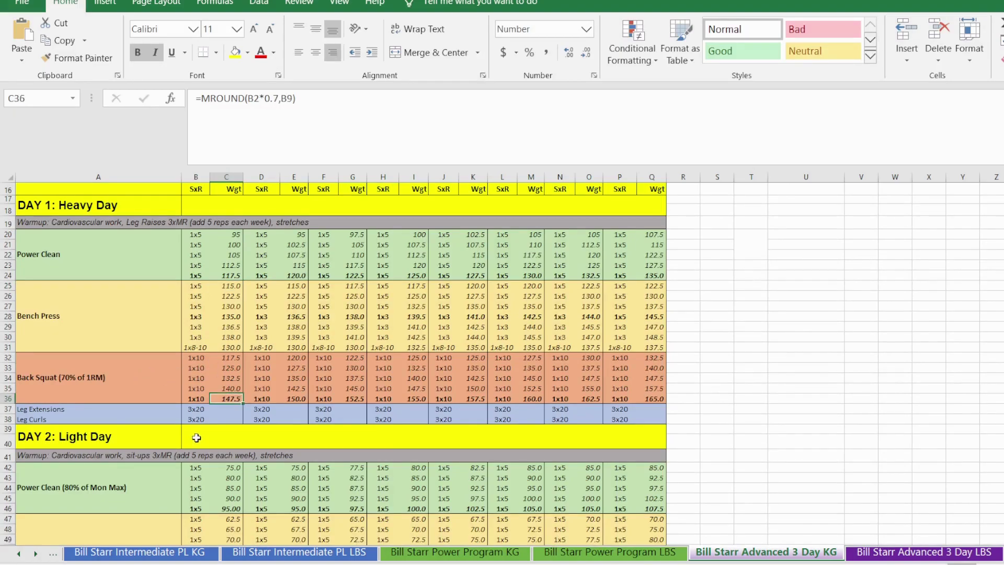
double_click(222, 399)
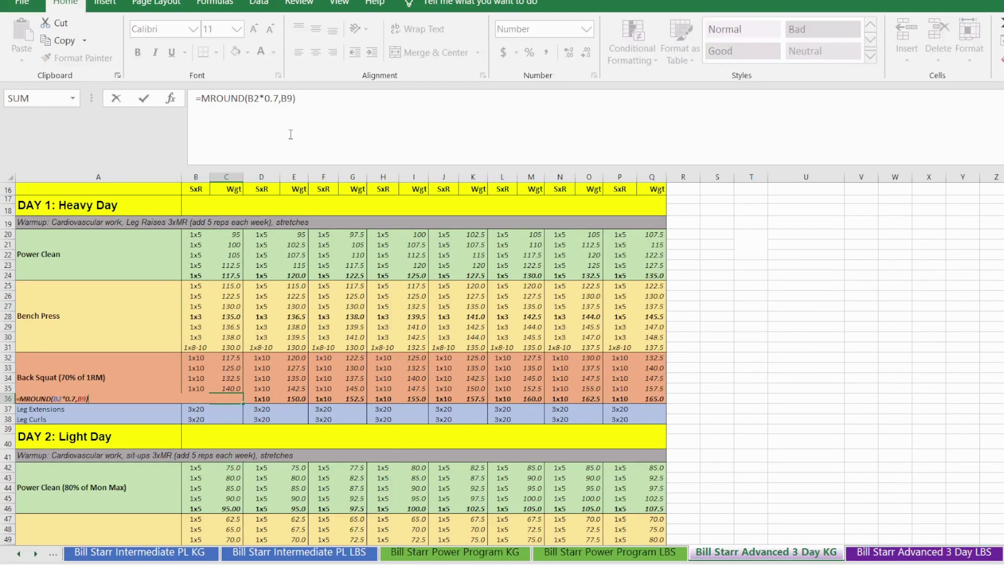
double_click(271, 99)
scroll(179, 272, up, 5)
scroll(181, 428, down, 7)
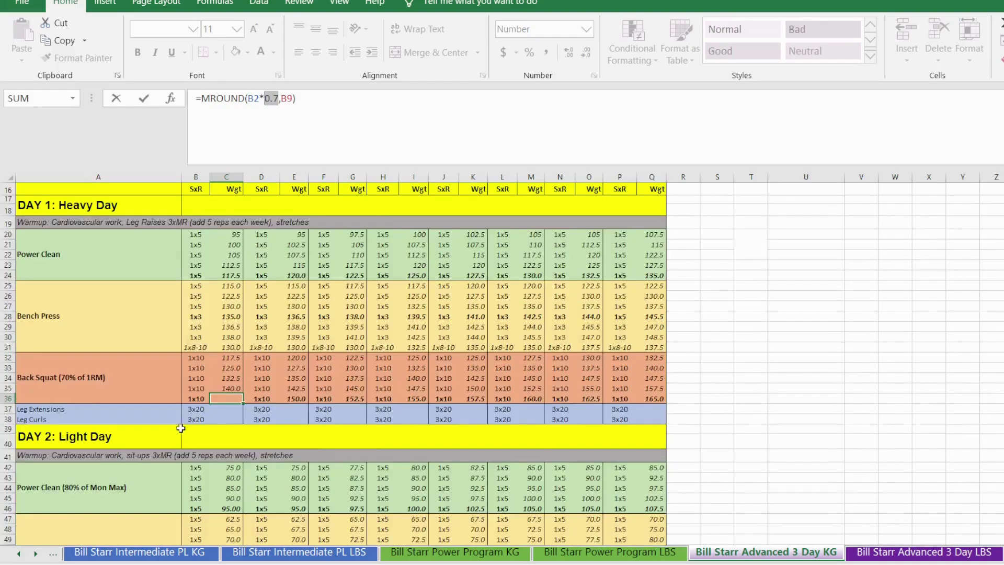
key(Return)
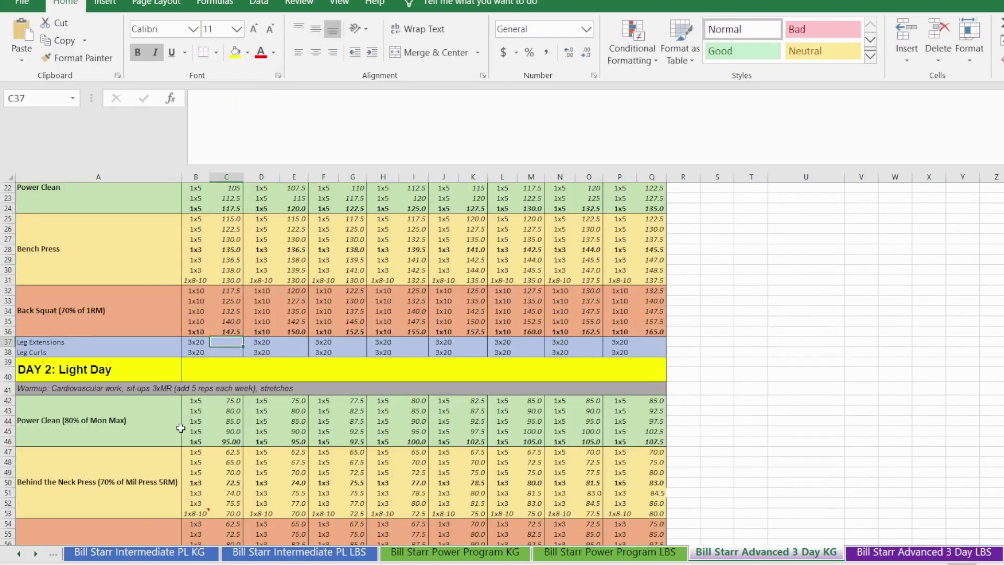
Step: Step through the Week 1 Back Squat ramp-up weight formulas from C32 to C35
click(223, 291)
drag(223, 291, 228, 320)
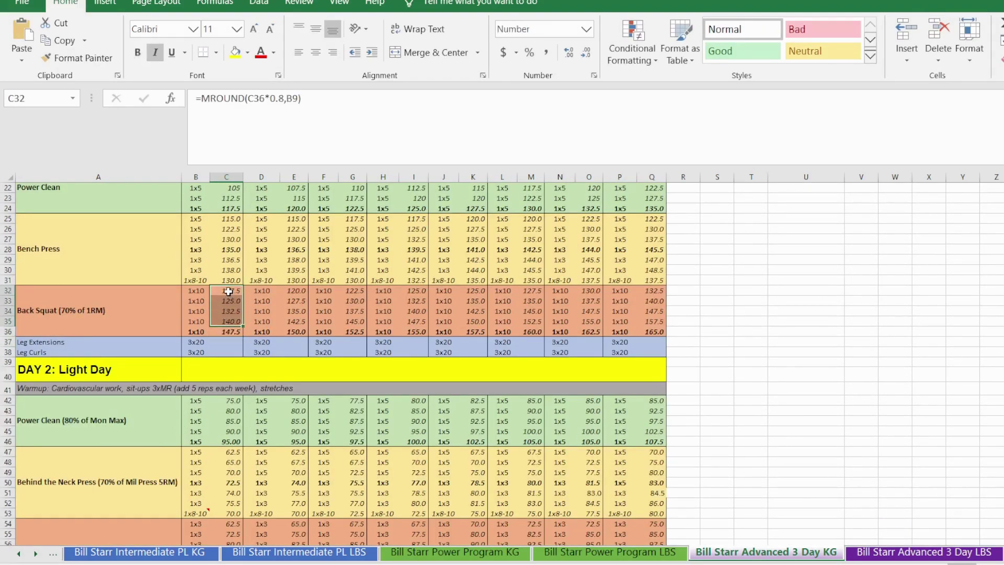
click(228, 291)
key(Down)
key(Down)
key(Down)
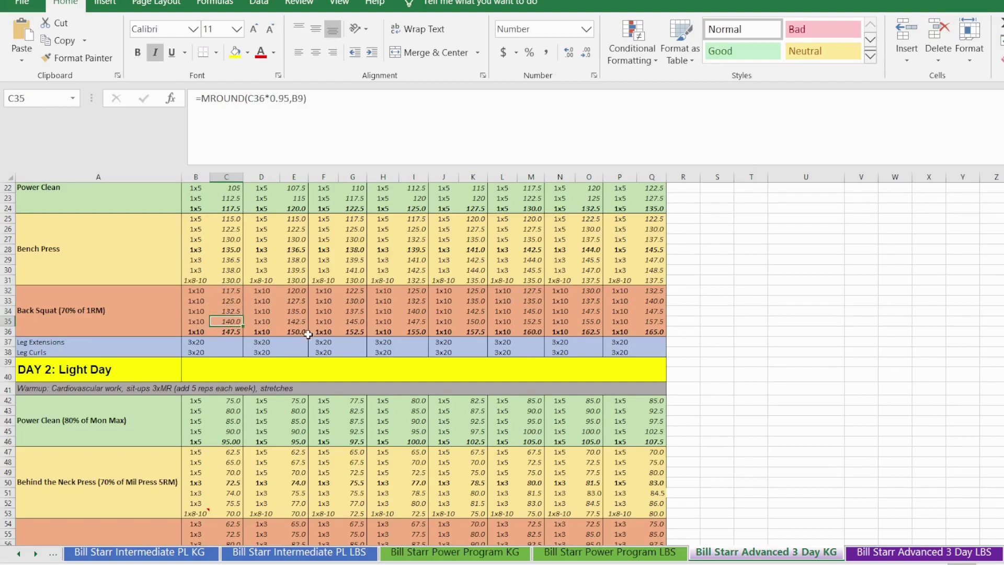
Step: Examine how the Bench Press top sets in E28 and G28 build on the previous week and the Pressing Increment
scroll(259, 309, up, 3)
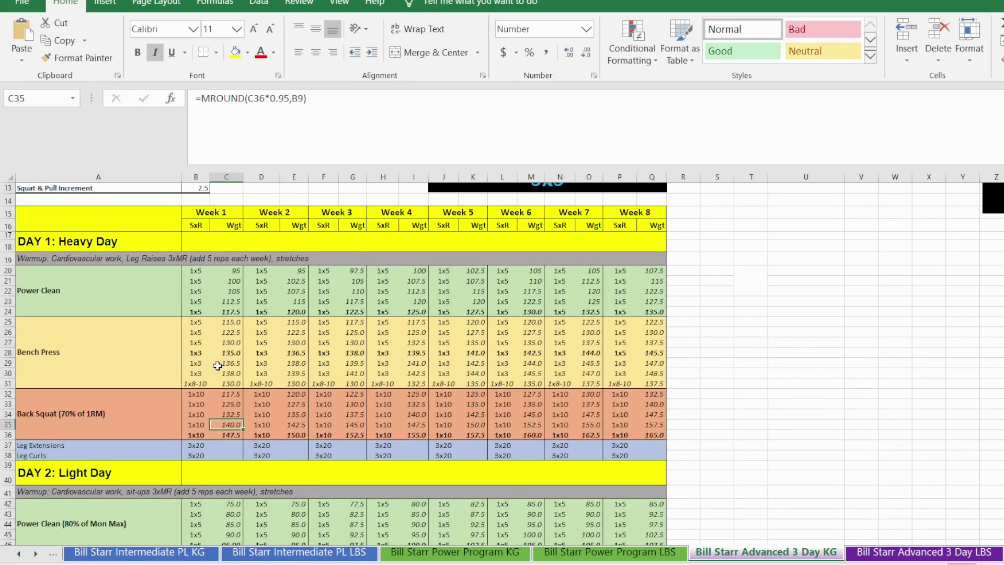
click(296, 353)
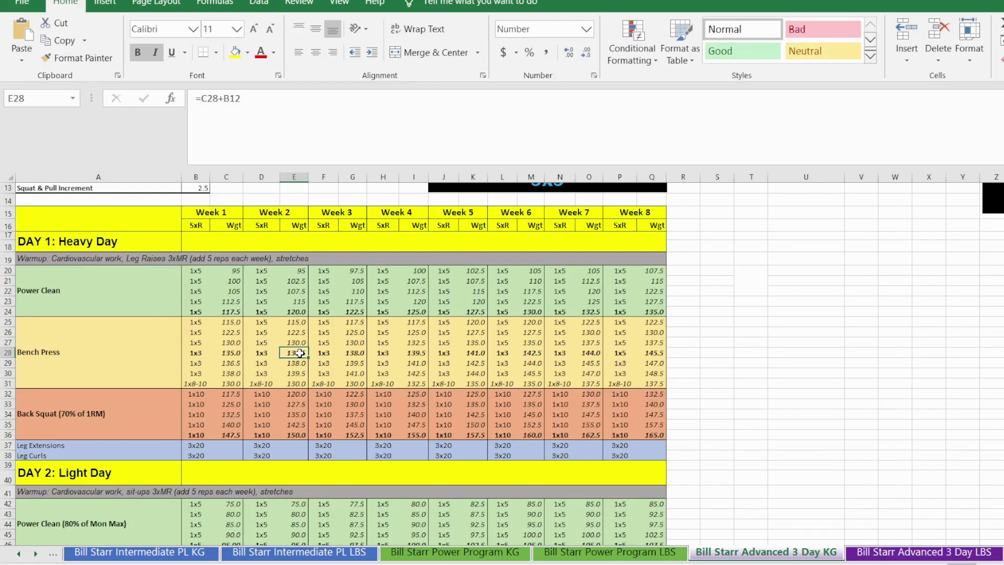
scroll(262, 312, up, 2)
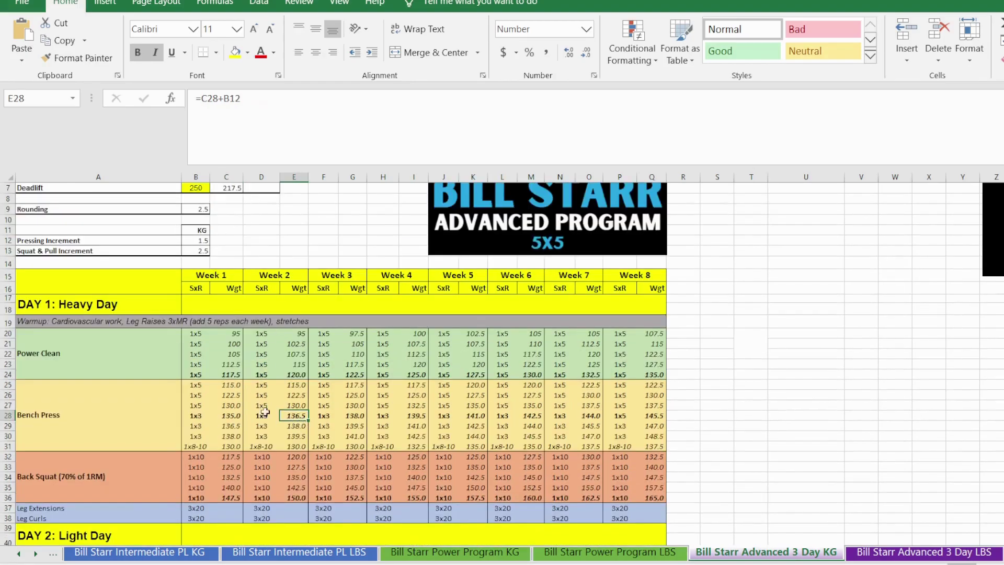
double_click(298, 415)
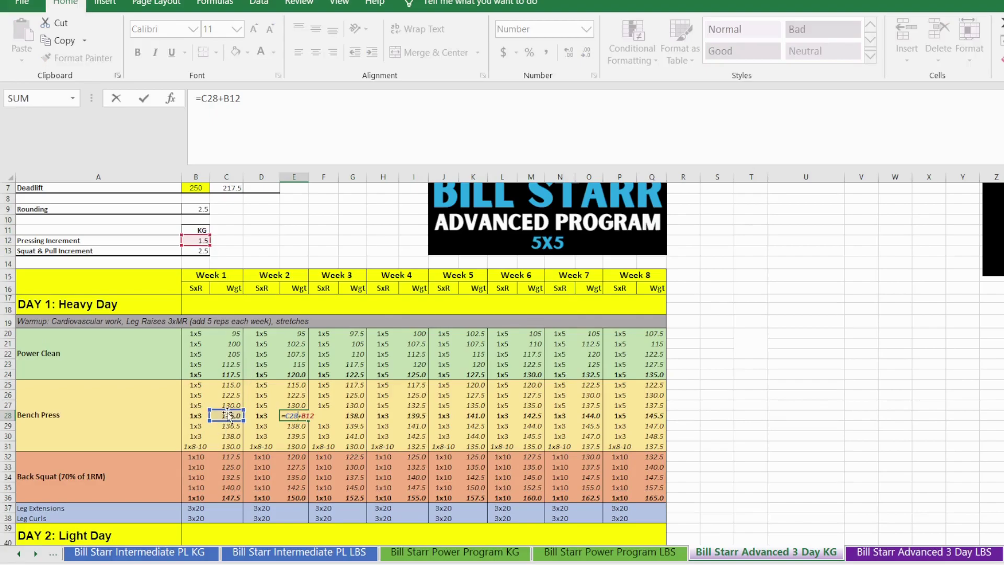
key(Escape)
key(Right)
key(Right)
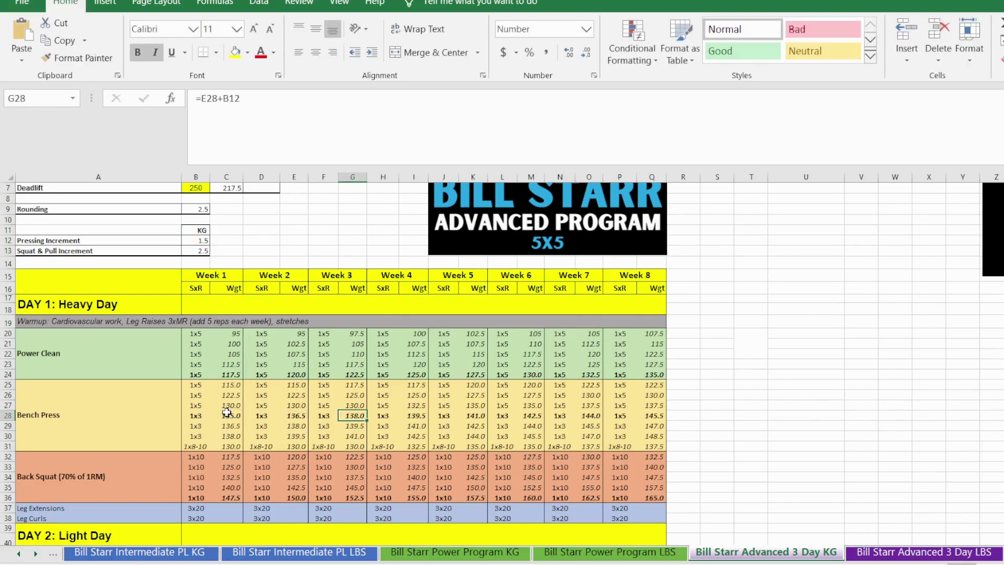
double_click(354, 414)
key(Return)
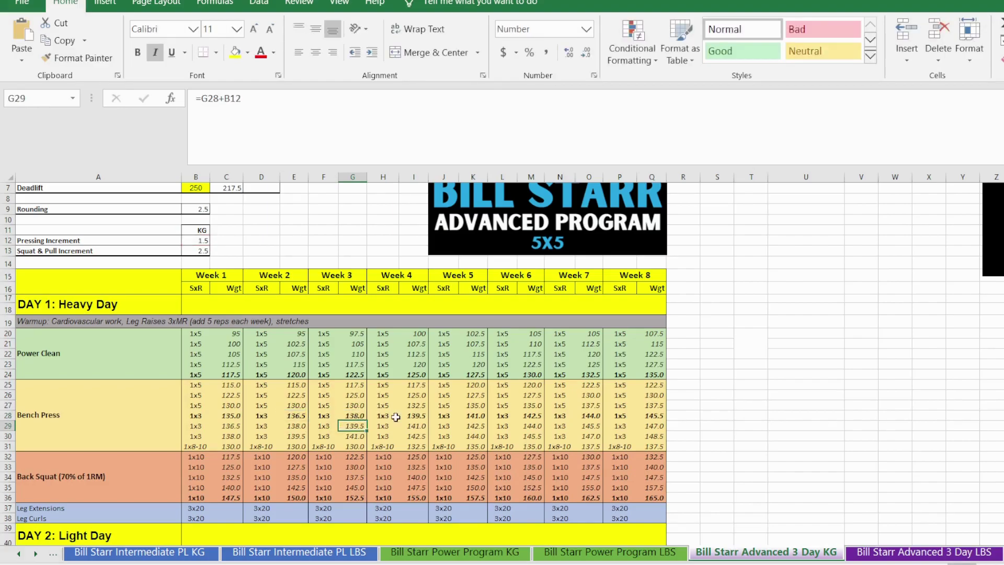
Step: Compare the Week 8 Bench Press top set in P28 and Q28 with the Bench Press 5RM in C3
scroll(434, 452, down, 1)
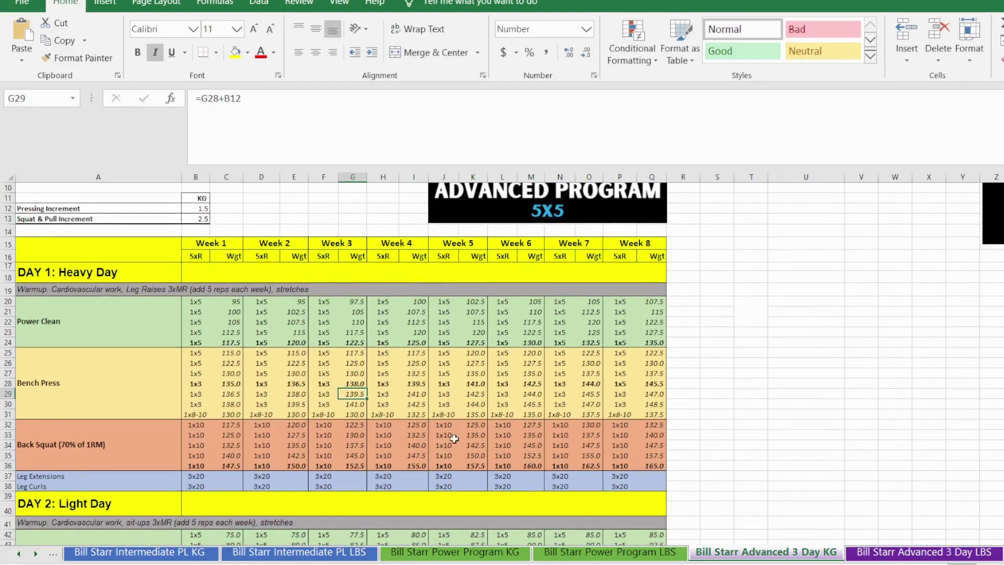
drag(617, 382, 657, 387)
click(629, 385)
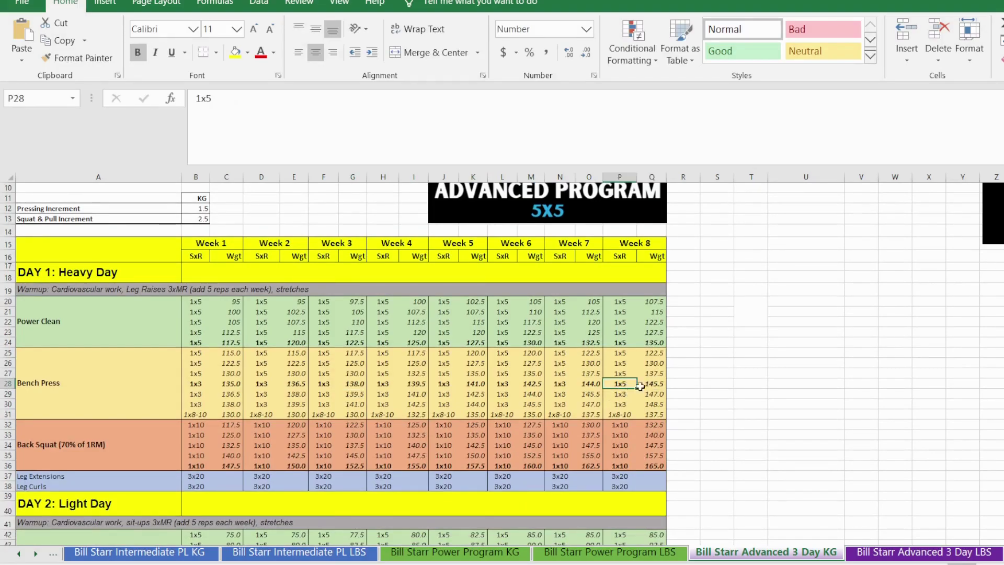
click(651, 383)
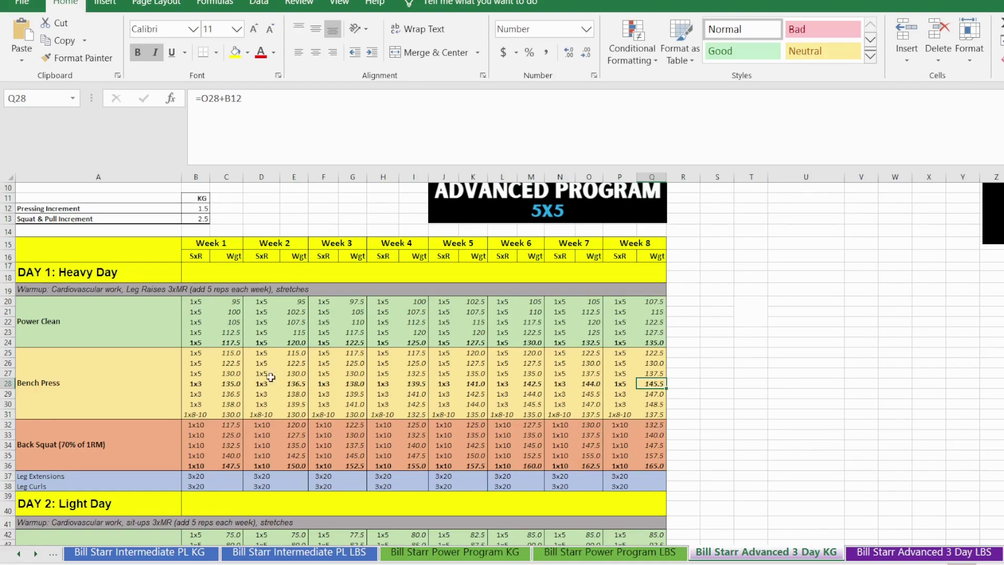
scroll(272, 379, up, 3)
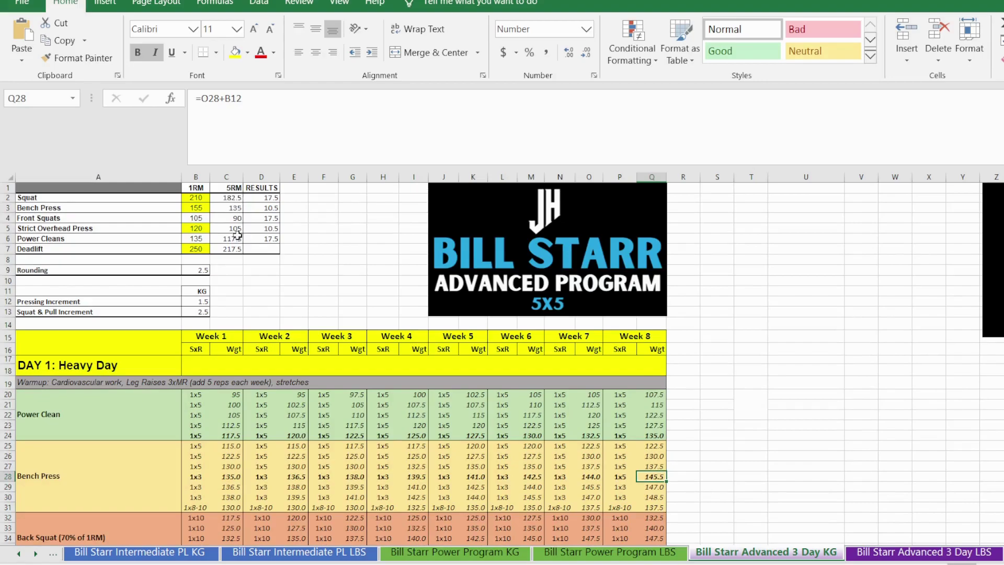
click(232, 209)
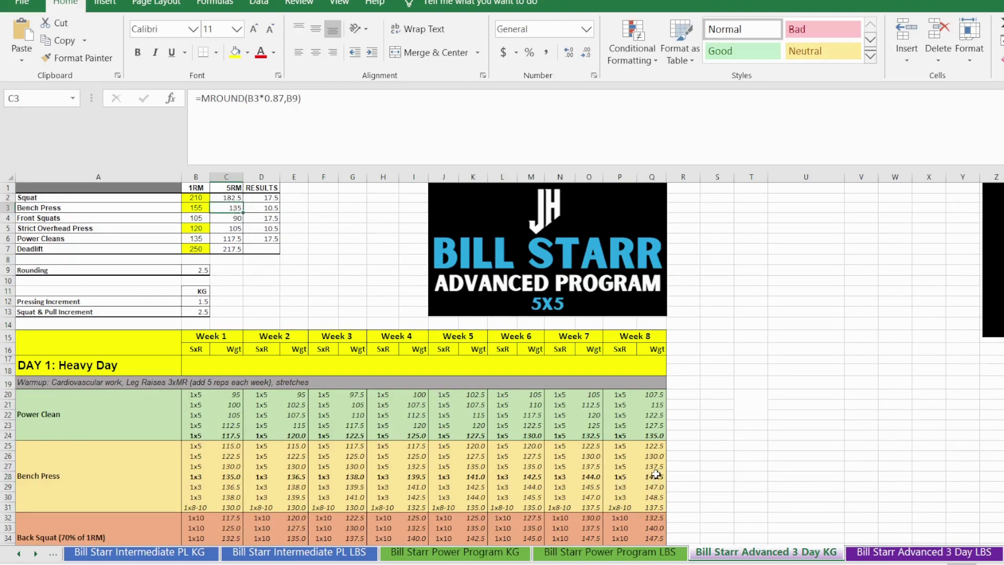
drag(647, 472, 663, 468)
click(680, 466)
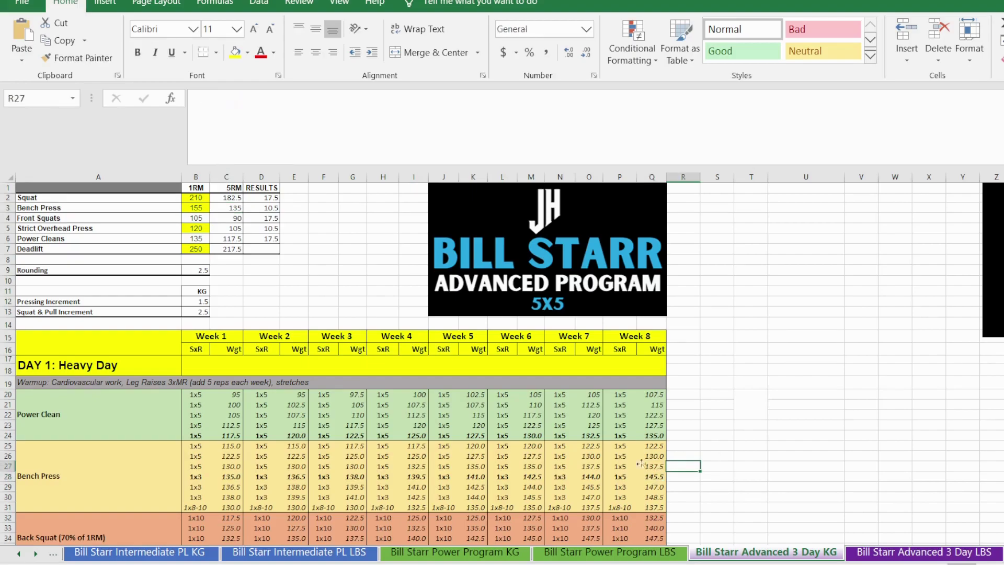
Step: Highlight the Day 1 Leg Extensions and Leg Curls rows across all eight weeks, ending on the Leg Curls label
scroll(682, 351, down, 3)
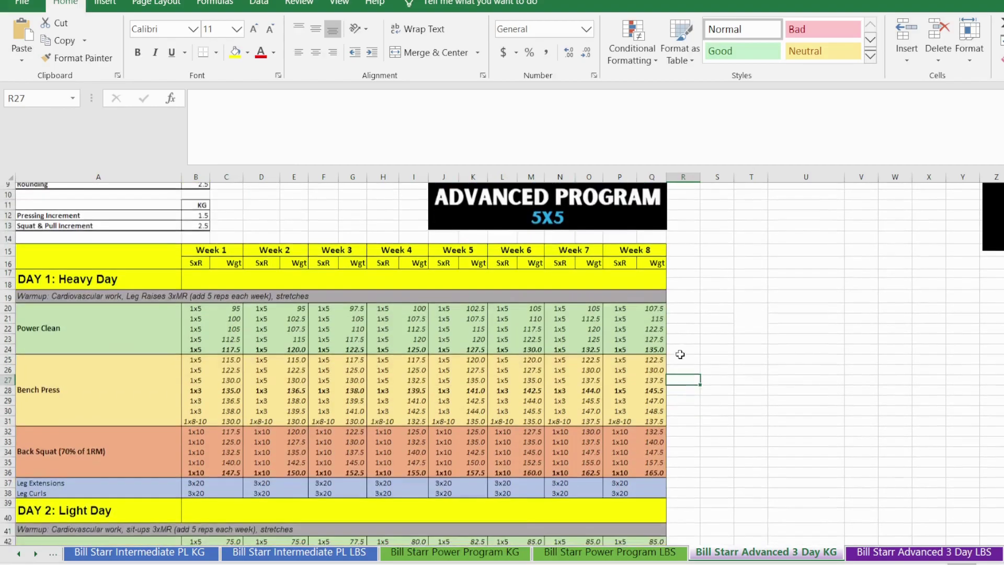
scroll(680, 355, down, 2)
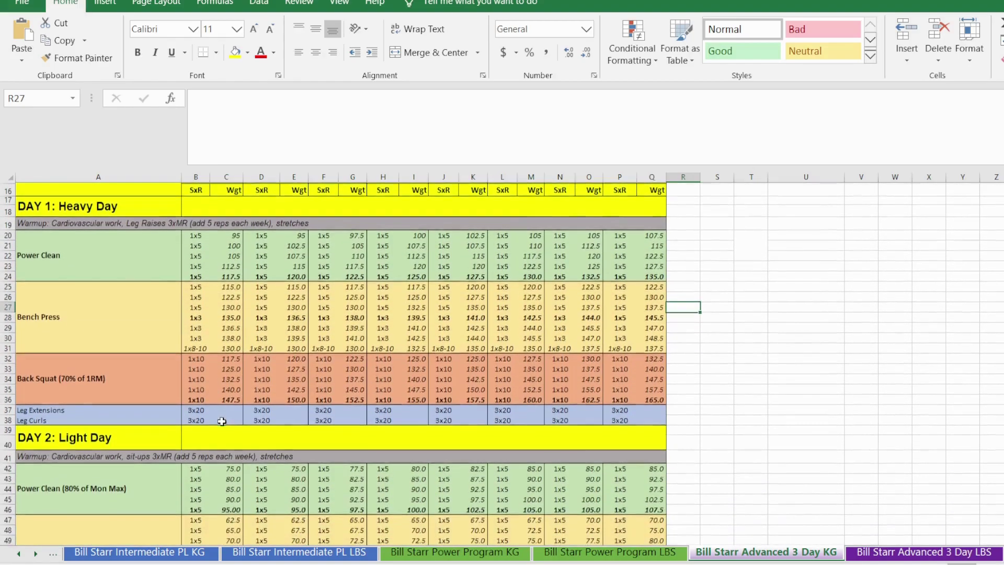
scroll(222, 421, down, 2)
click(55, 346)
drag(55, 346, 655, 352)
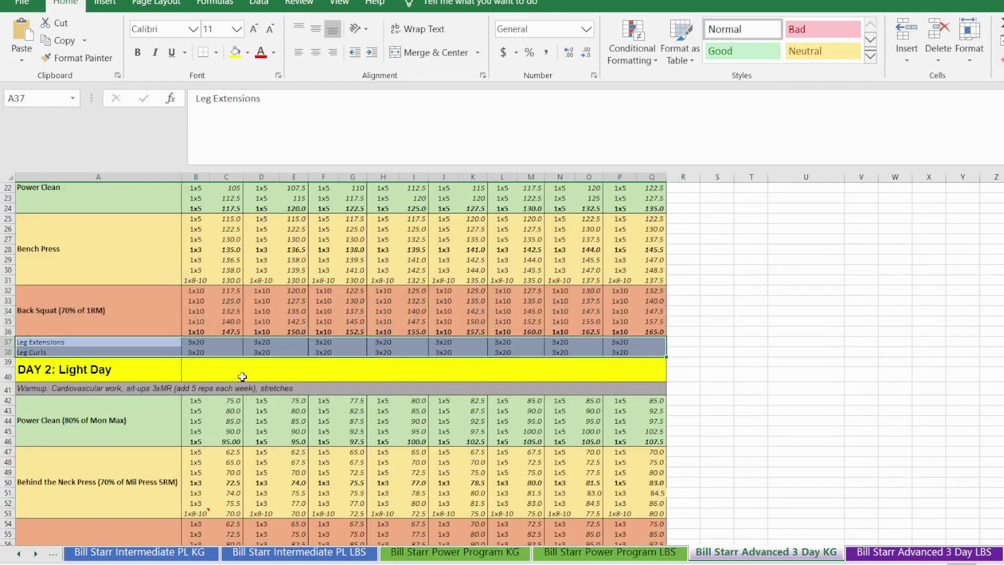
click(104, 354)
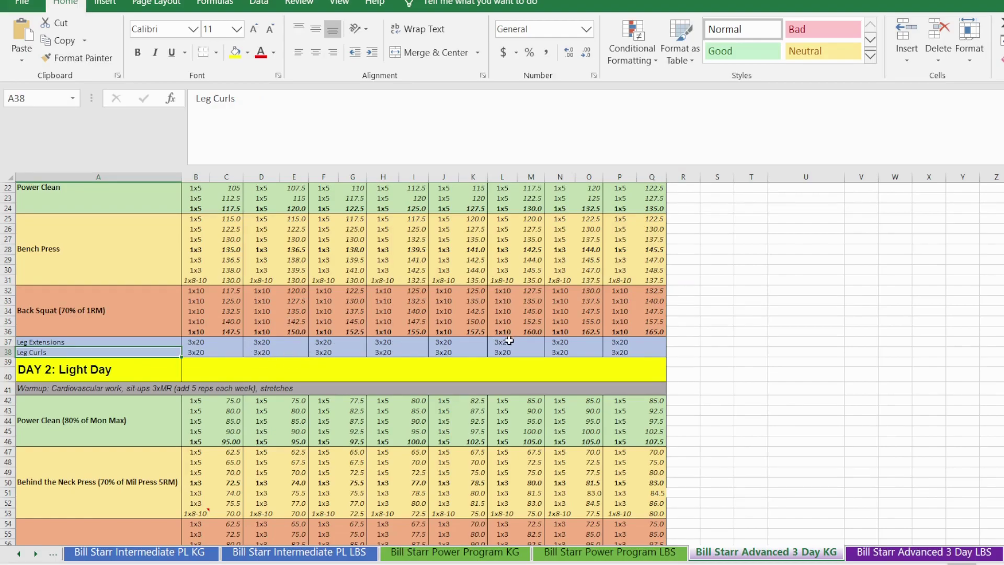
Step: Highlight the Day 1 exercise labels from Power Clean to Back Squat and compare them with the Day 2 exercises
scroll(559, 403, up, 3)
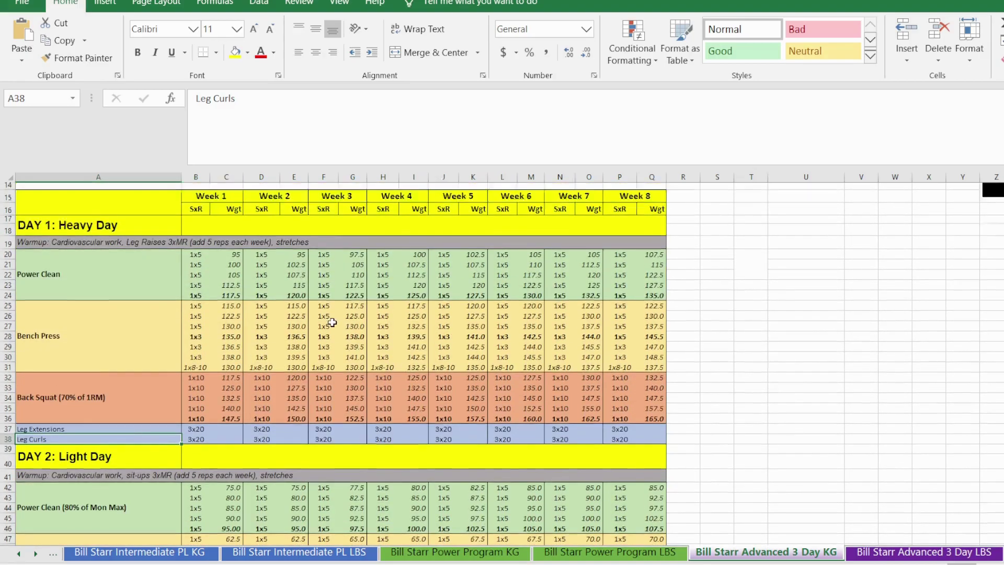
scroll(332, 323, up, 1)
drag(78, 317, 78, 440)
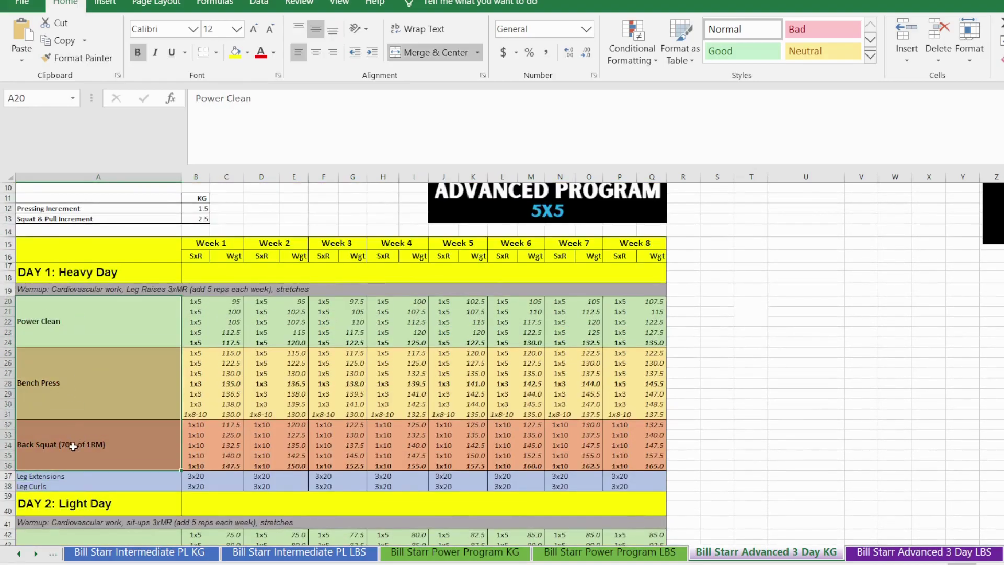
scroll(73, 446, down, 5)
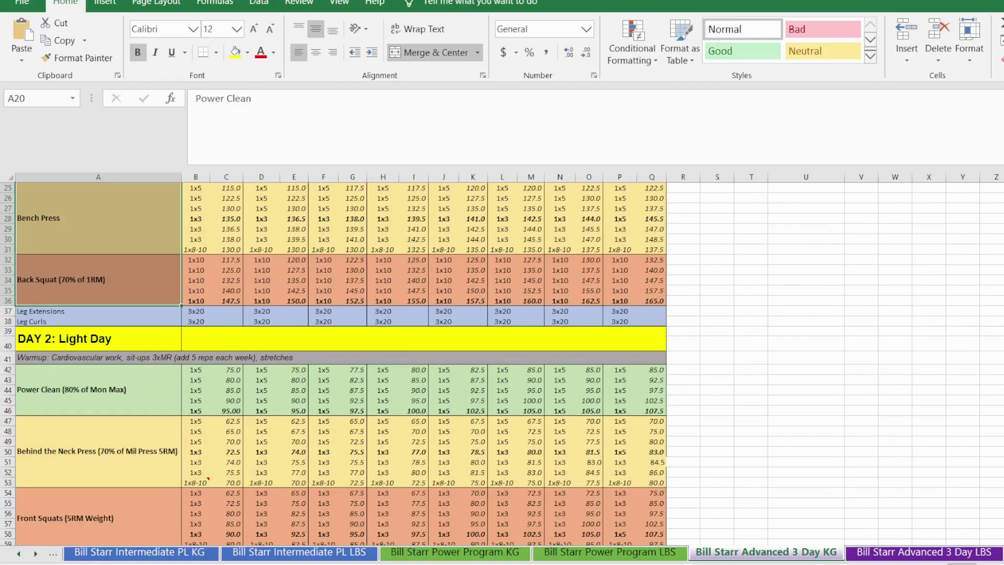
scroll(335, 366, down, 2)
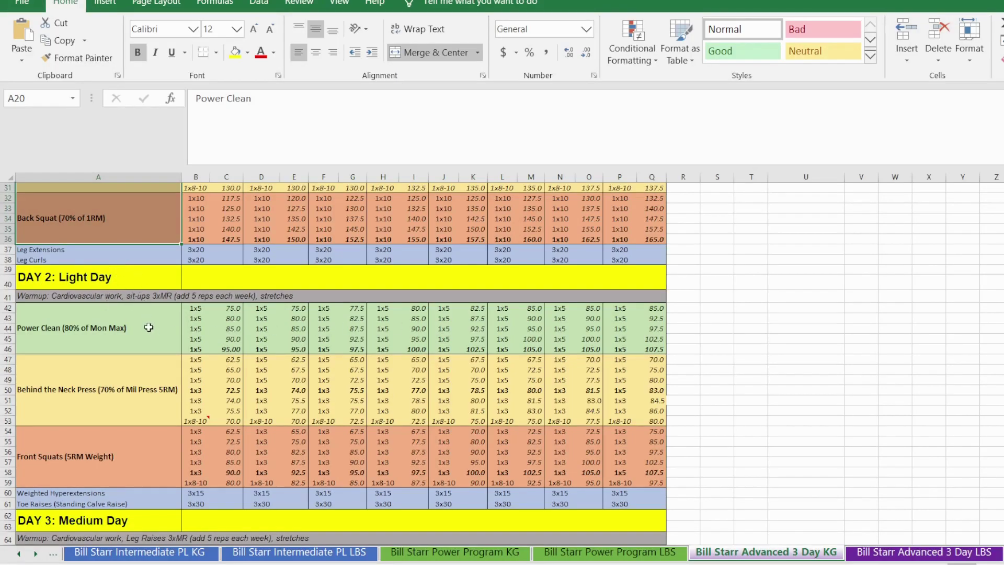
scroll(149, 327, up, 7)
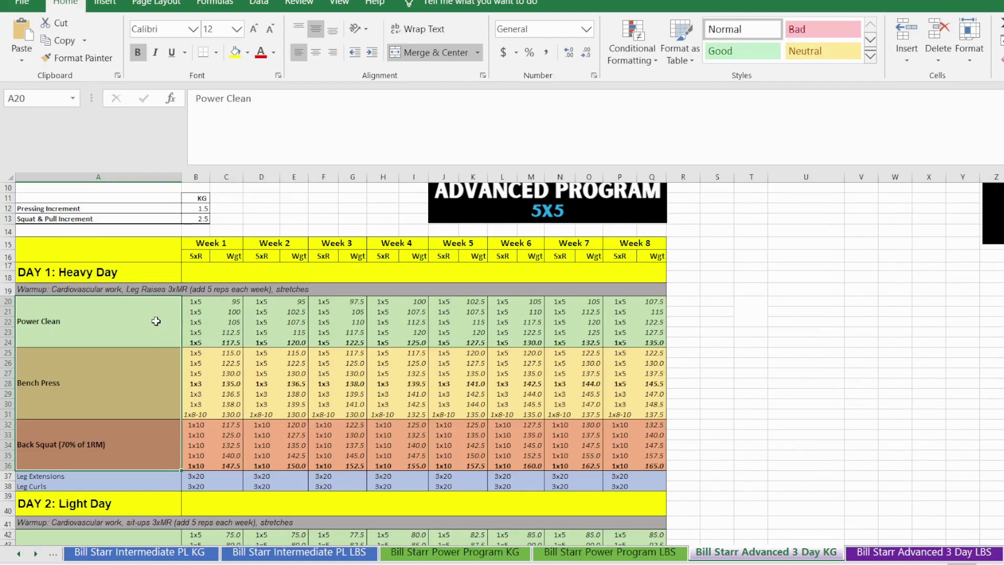
scroll(164, 330, down, 5)
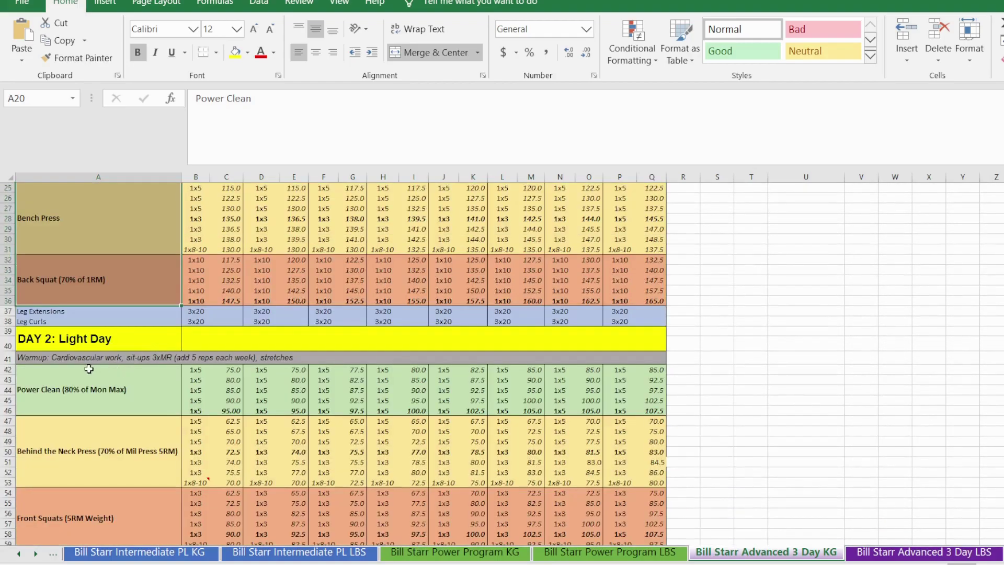
Step: Review the Day 2 Light Day warmup line and the Power Clean (80% of Mon Max) label
click(58, 361)
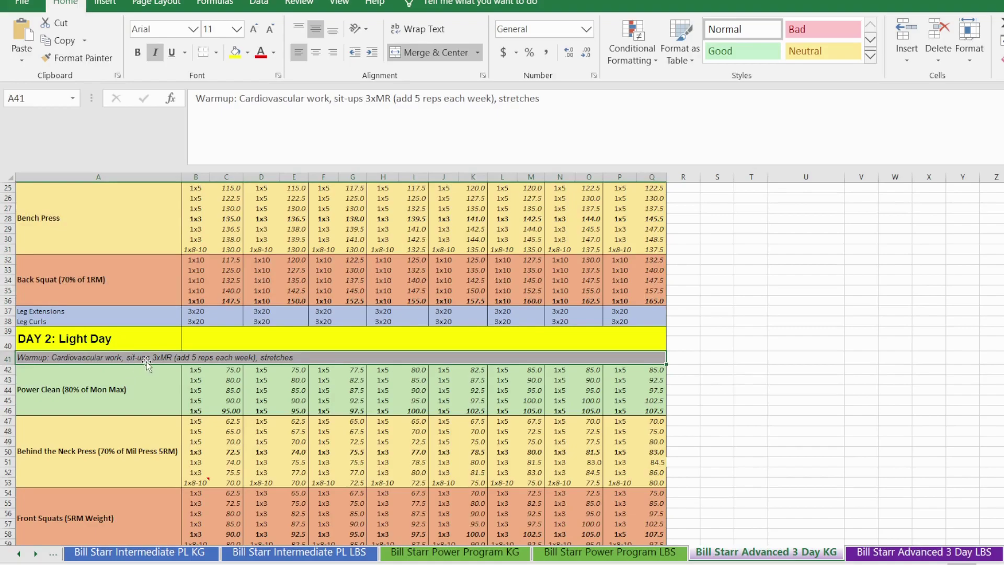
scroll(139, 376, down, 2)
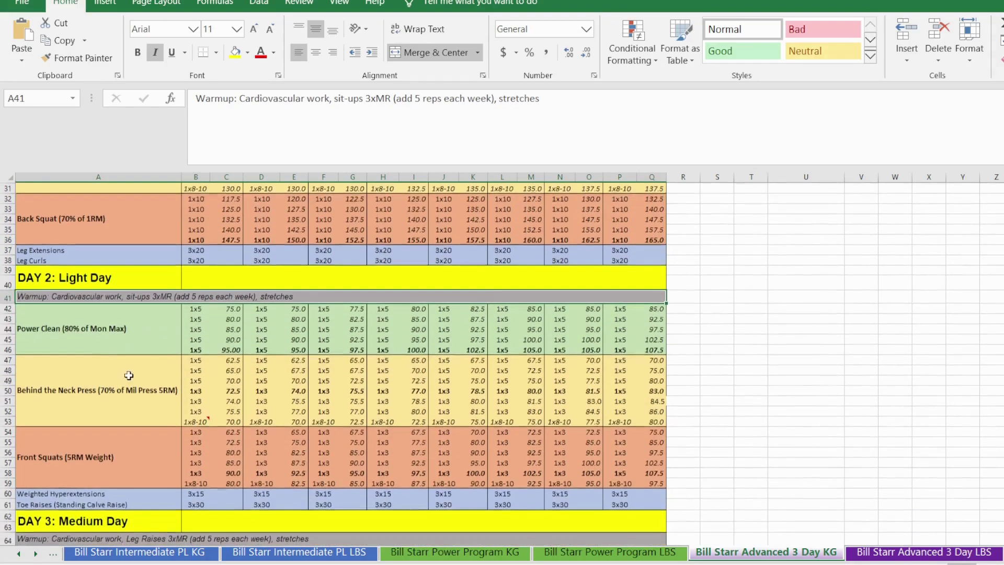
click(91, 347)
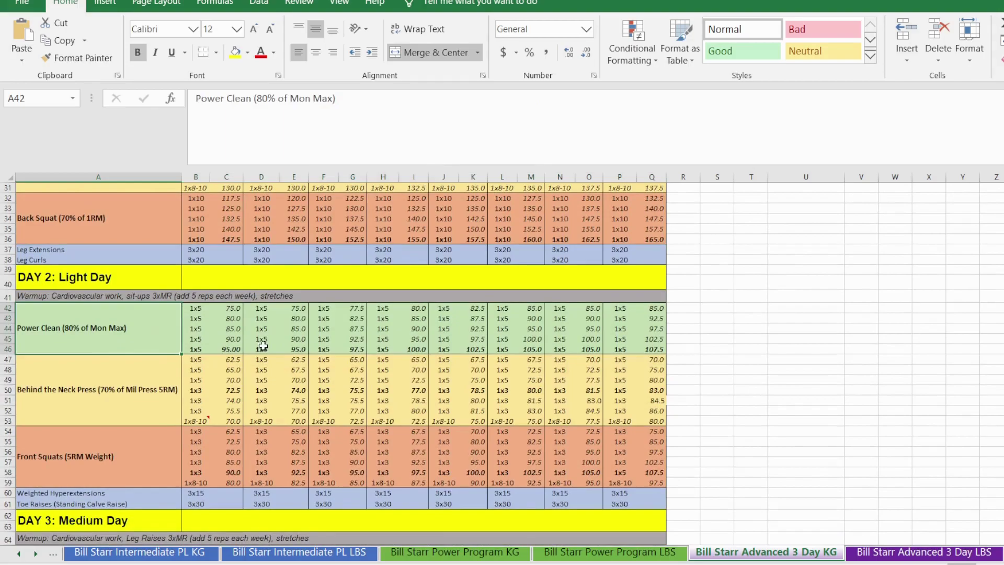
Step: Inspect the Week 1 Day 2 Power Clean formula in C46, highlighting its 0.8 factor, and select the top-set row through Week 8
double_click(217, 345)
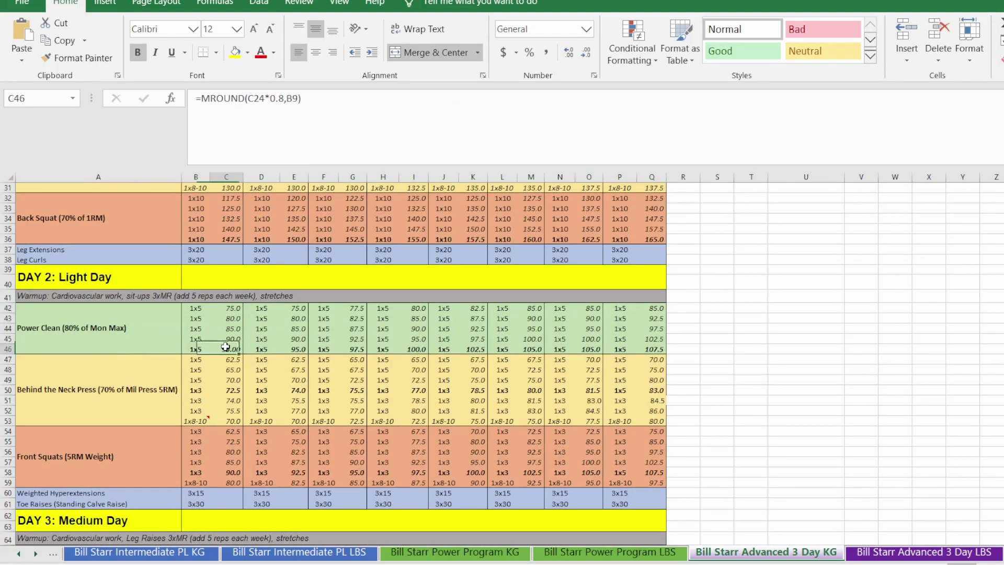
double_click(276, 98)
scroll(240, 231, up, 6)
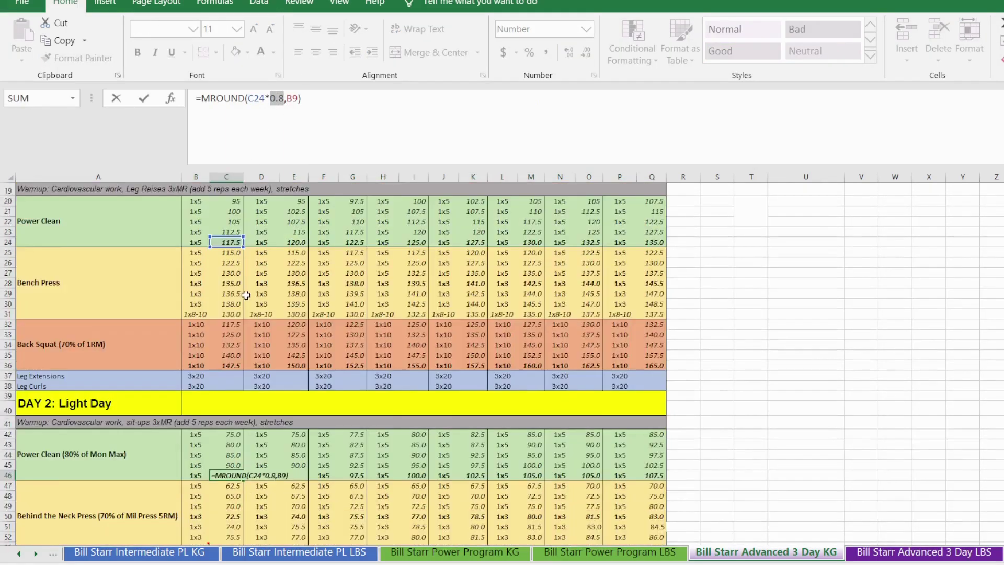
scroll(224, 313, down, 6)
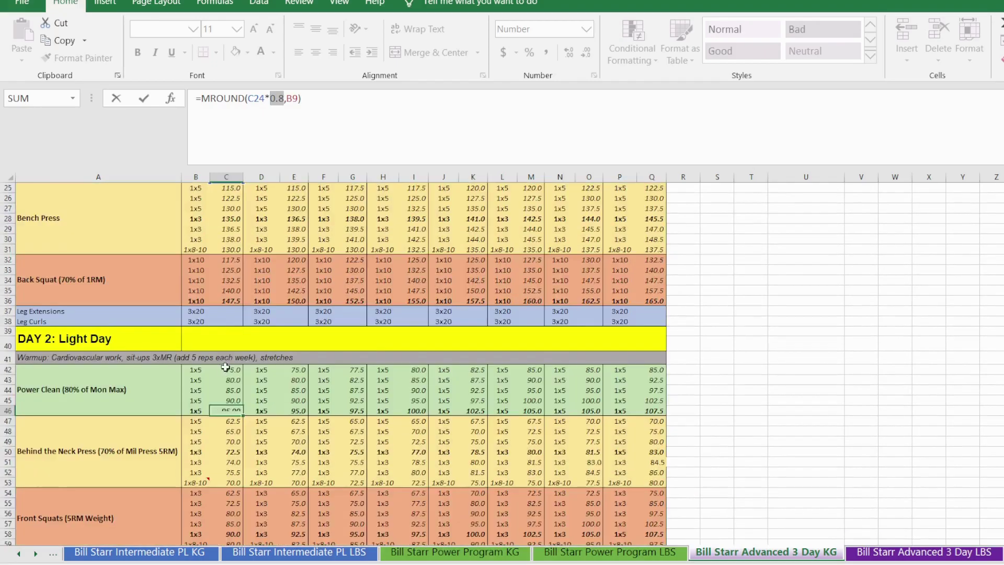
key(Return)
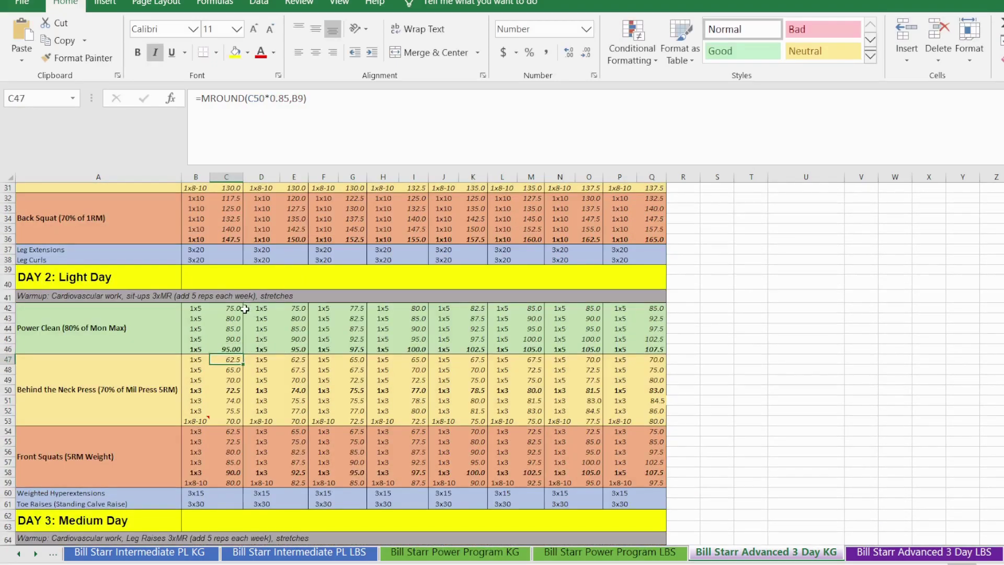
drag(522, 353, 664, 352)
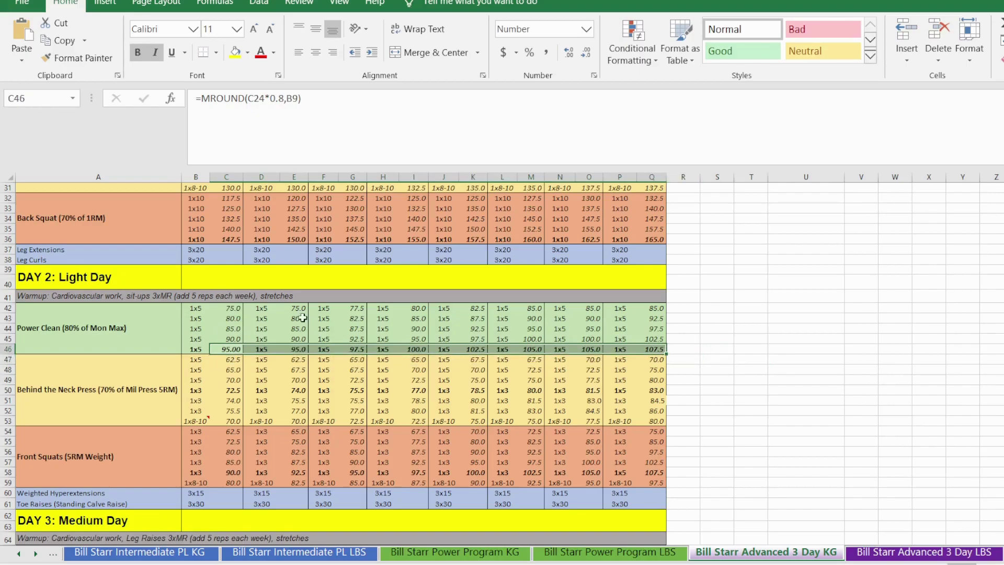
Step: Step through the Week 1 Day 2 Power Clean ramp-up weight formulas from C42 to C45
click(233, 308)
key(Down)
key(Down)
key(Down)
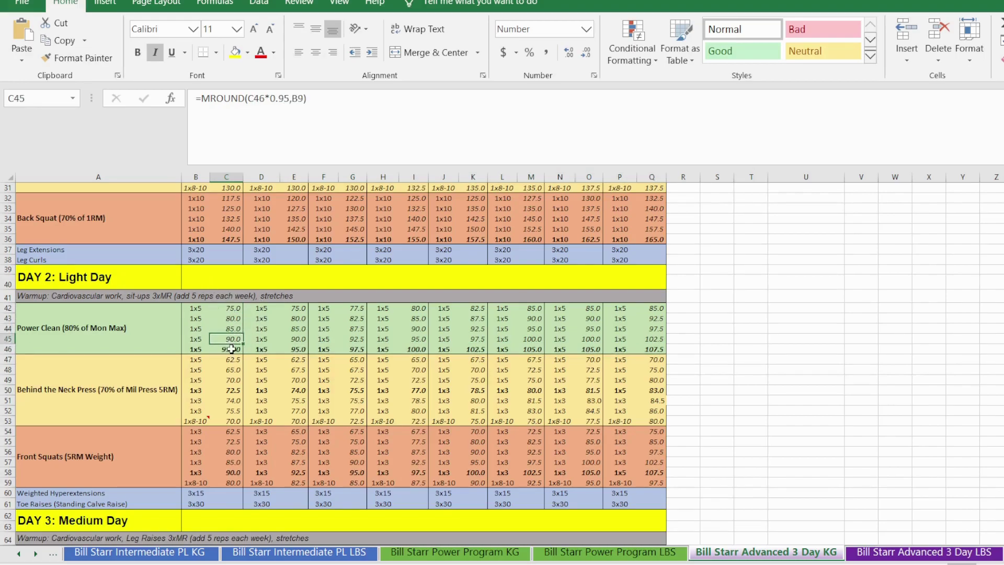
Step: Trace the Week 2 Day 2 Power Clean top set formula in E46 back to the Day 1 top set in E24
click(296, 352)
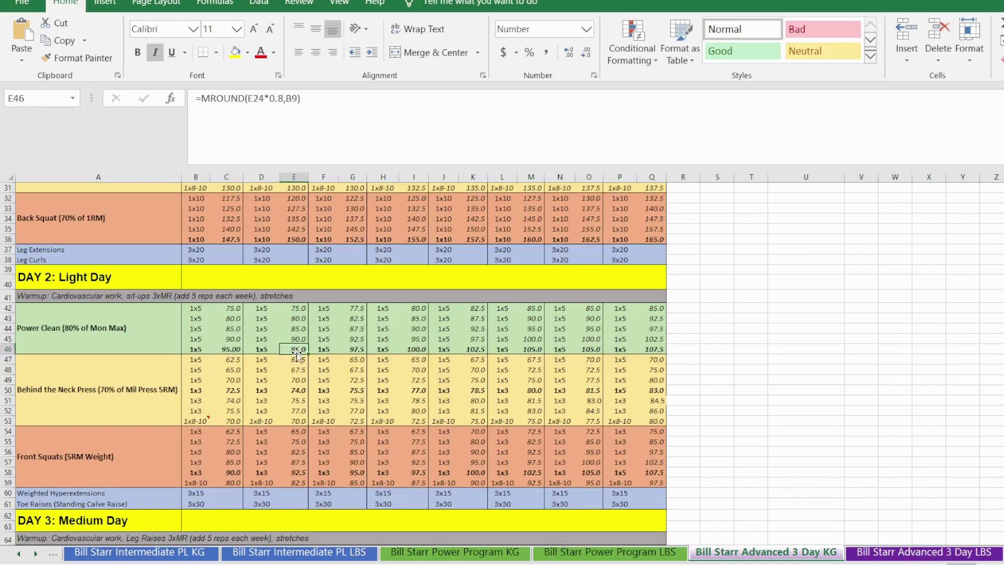
double_click(299, 348)
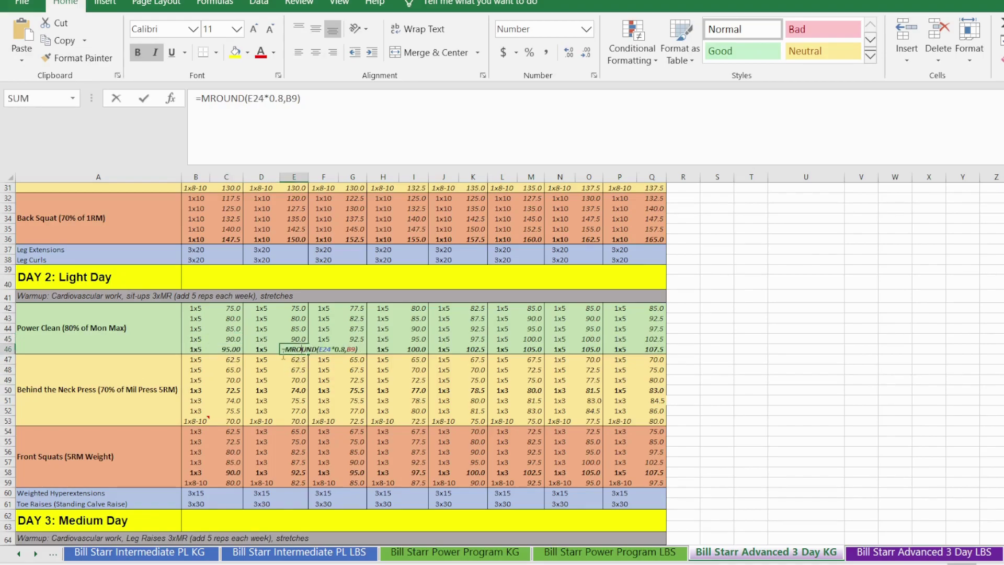
key(Return)
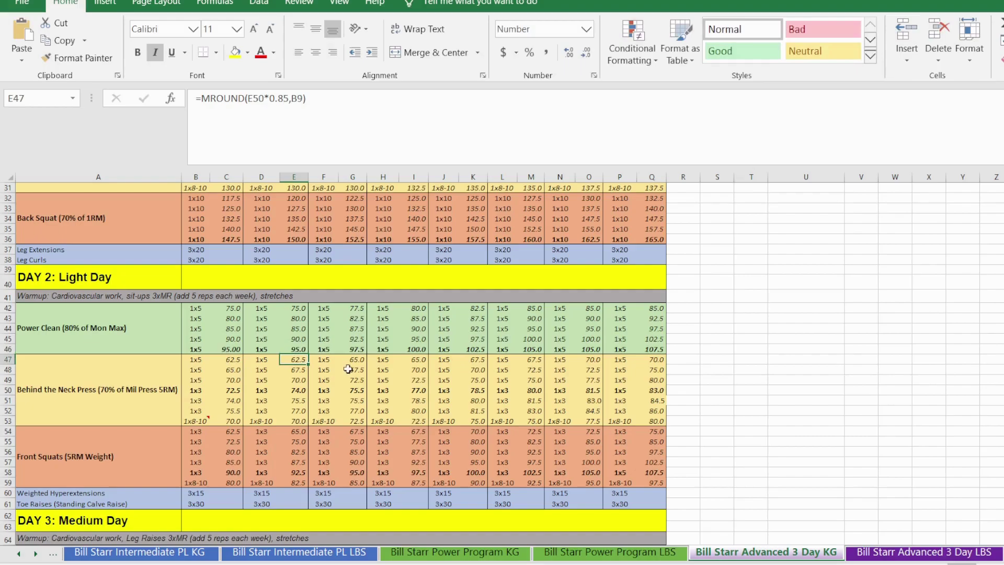
click(299, 349)
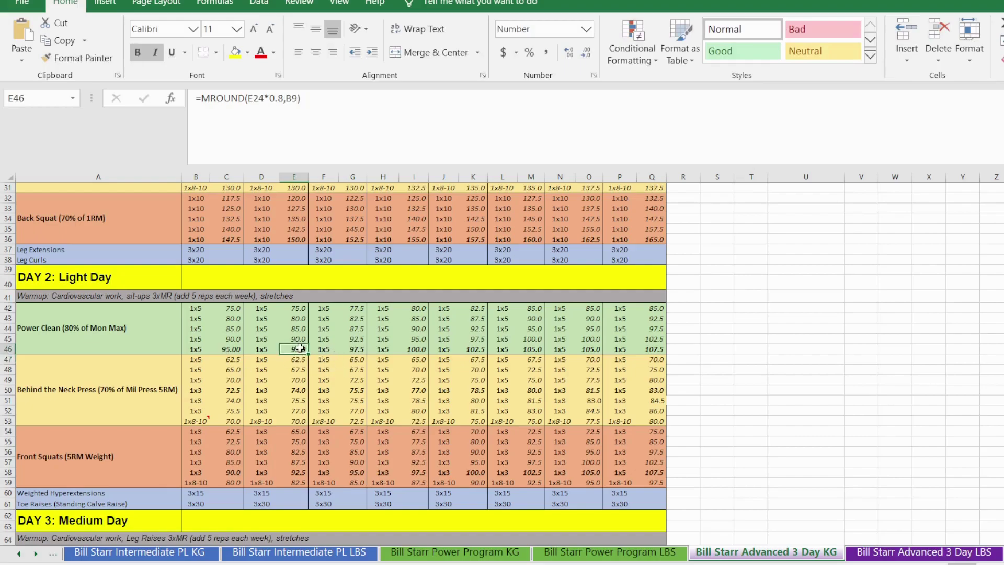
double_click(300, 349)
scroll(301, 343, up, 8)
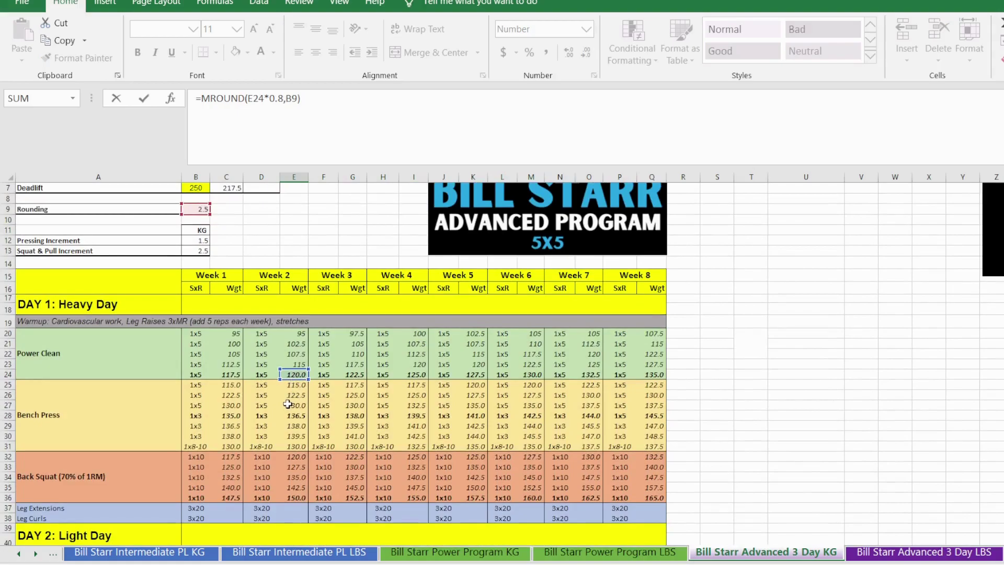
key(Return)
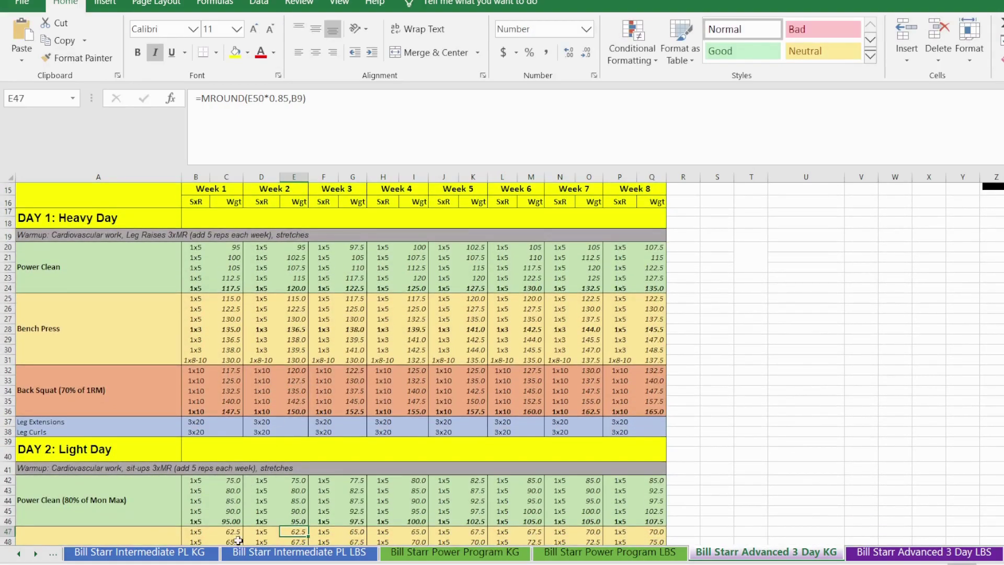
scroll(237, 535, down, 1)
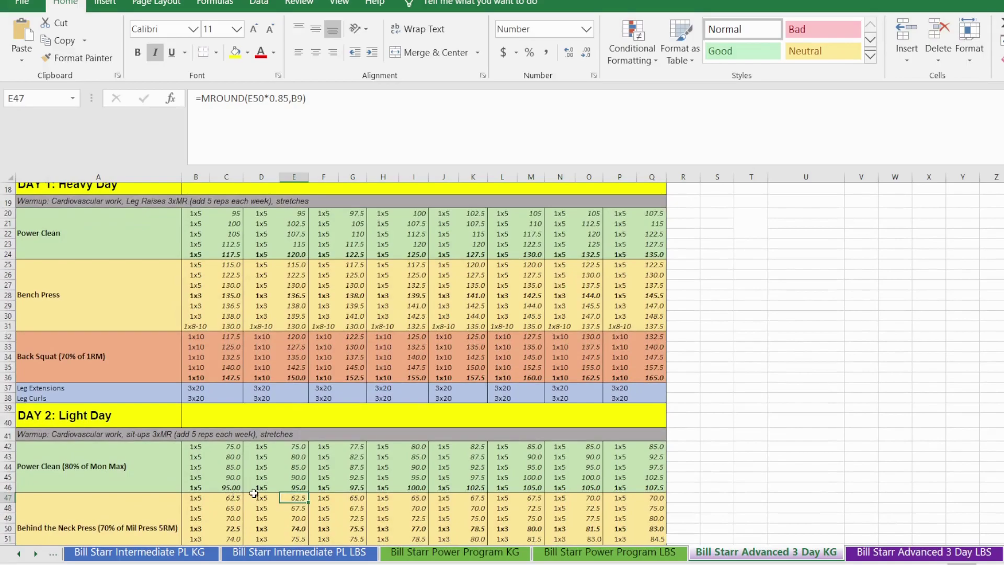
click(294, 487)
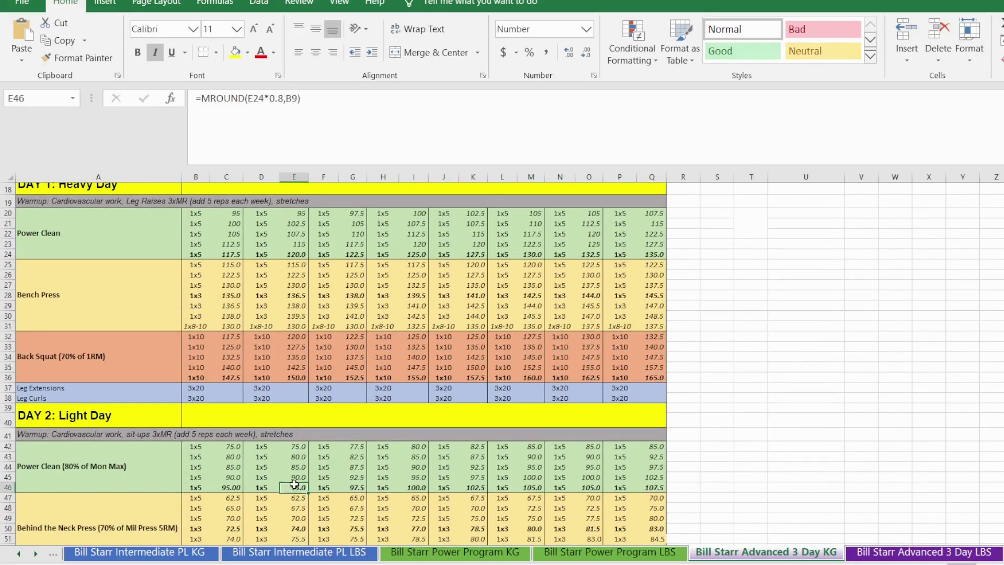
scroll(283, 436, up, 5)
scroll(303, 392, down, 4)
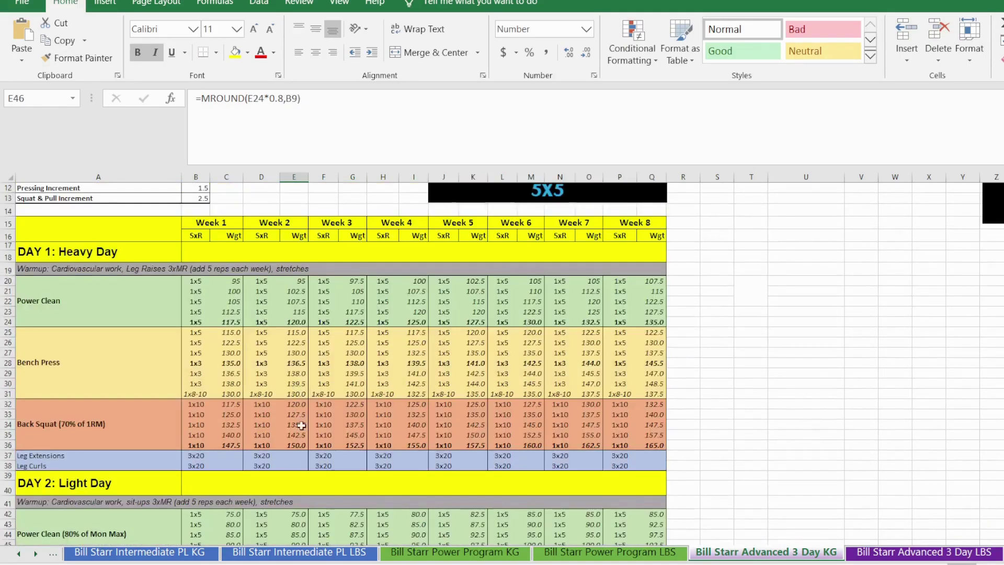
scroll(314, 413, up, 3)
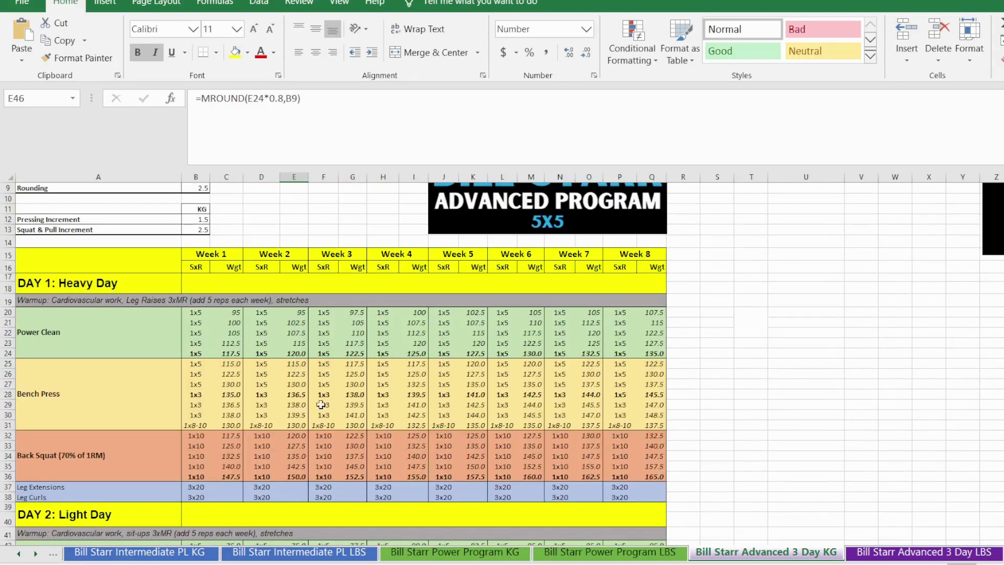
Step: Compare the Week 1 and Week 2 Day 2 Power Clean top set formulas with the Day 1 top set and rounding cells they reference
click(298, 355)
scroll(301, 408, down, 5)
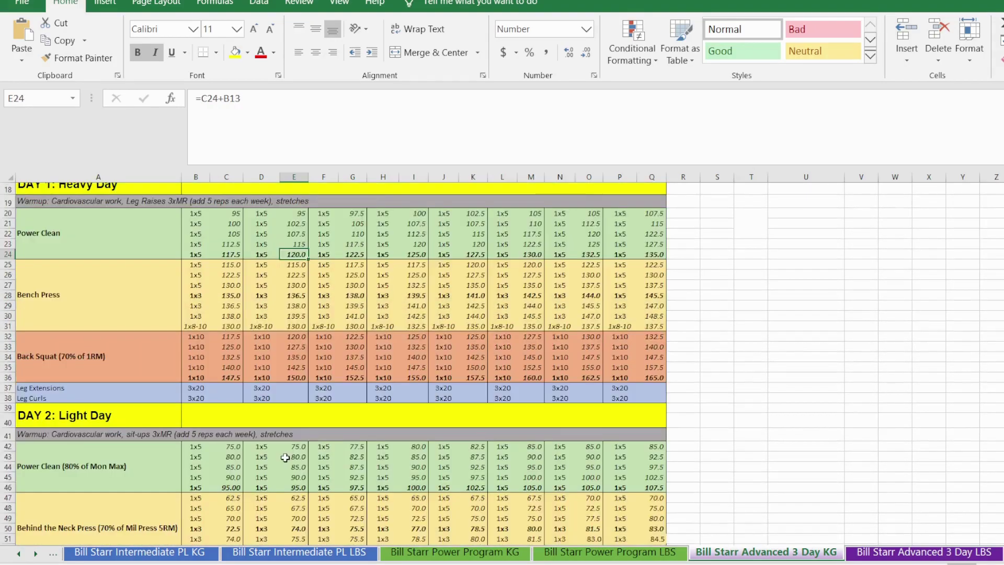
click(218, 421)
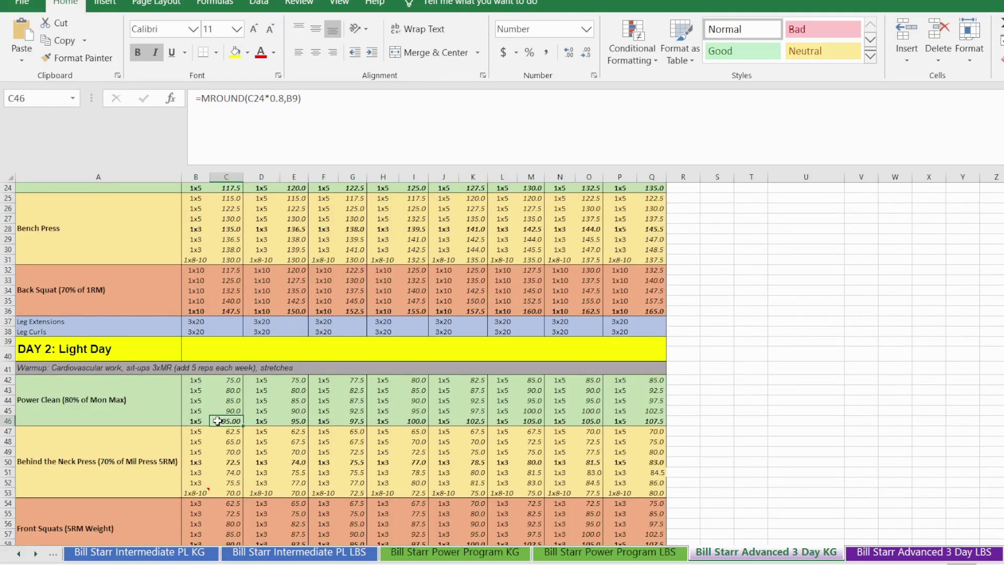
click(300, 421)
double_click(300, 422)
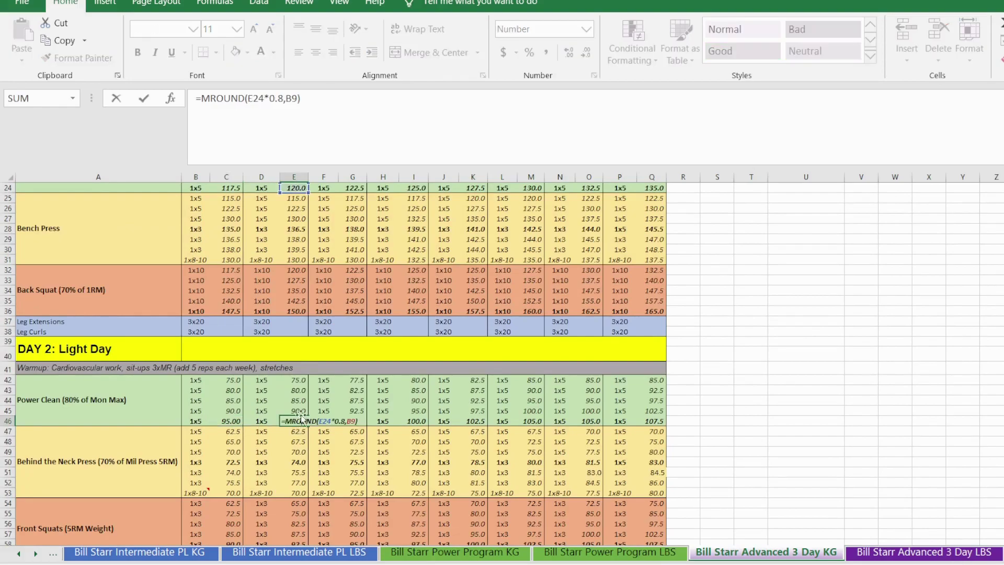
scroll(303, 408, up, 5)
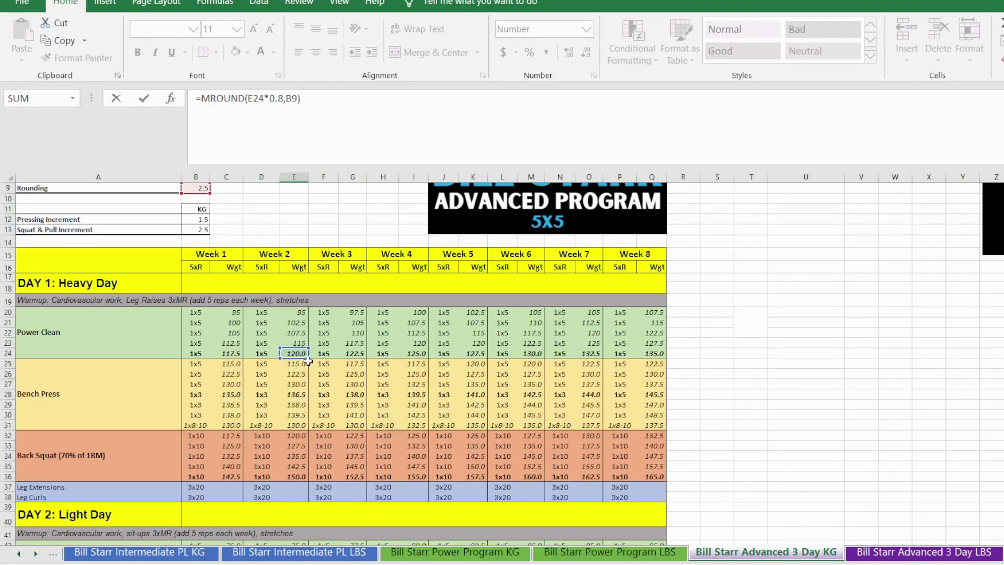
key(Return)
Step: Trace the Week 1 Behind the Neck Press top set formula in C50 back to the Strict Overhead Press 5RM and the rounding value
scroll(312, 433, down, 2)
scroll(141, 469, down, 2)
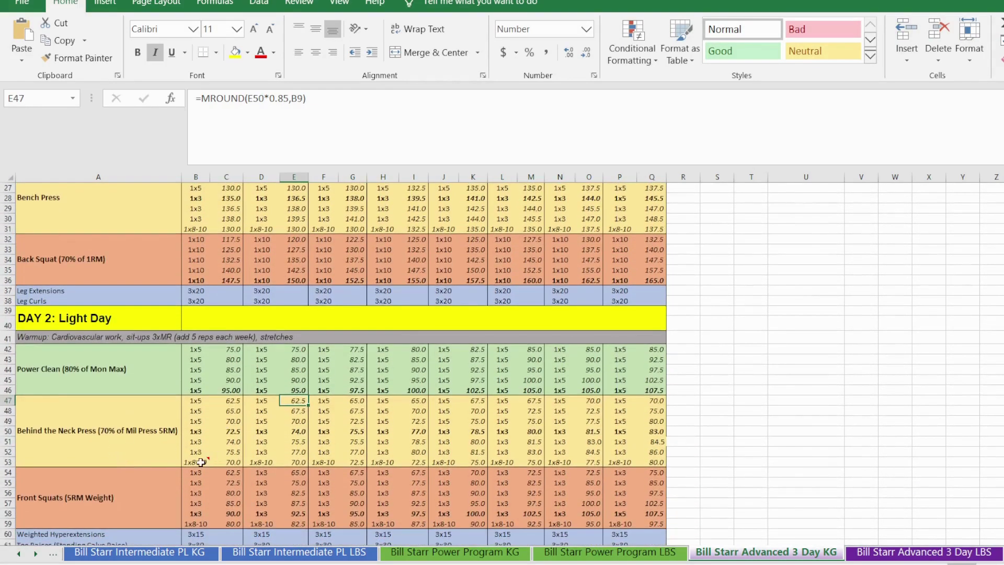
click(239, 431)
double_click(239, 430)
scroll(240, 397, up, 9)
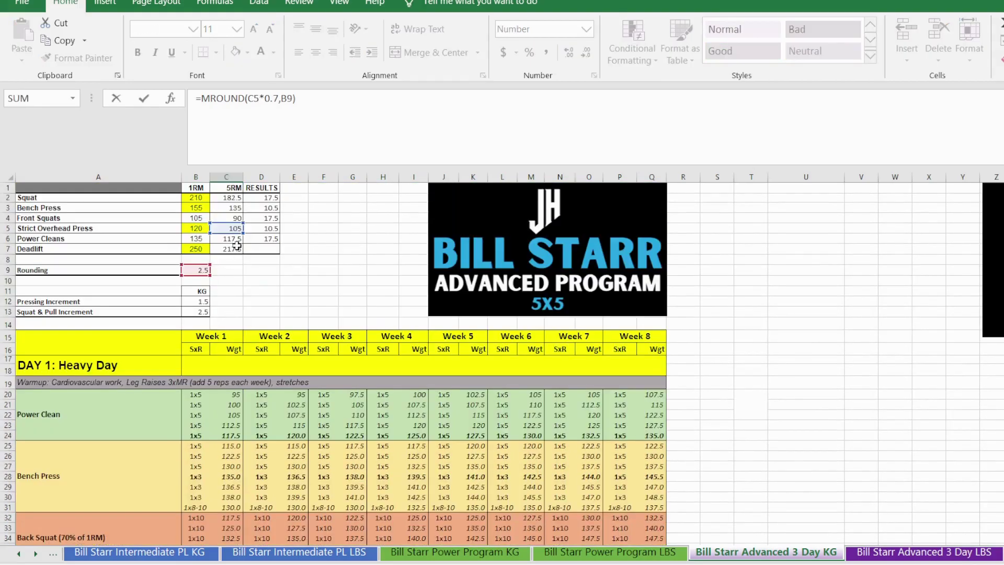
scroll(225, 325, down, 8)
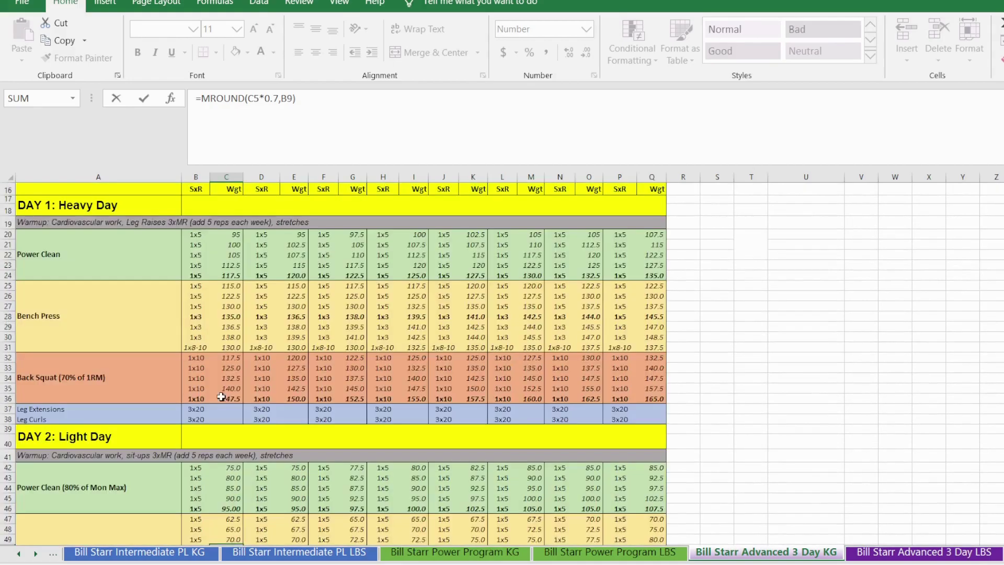
key(Return)
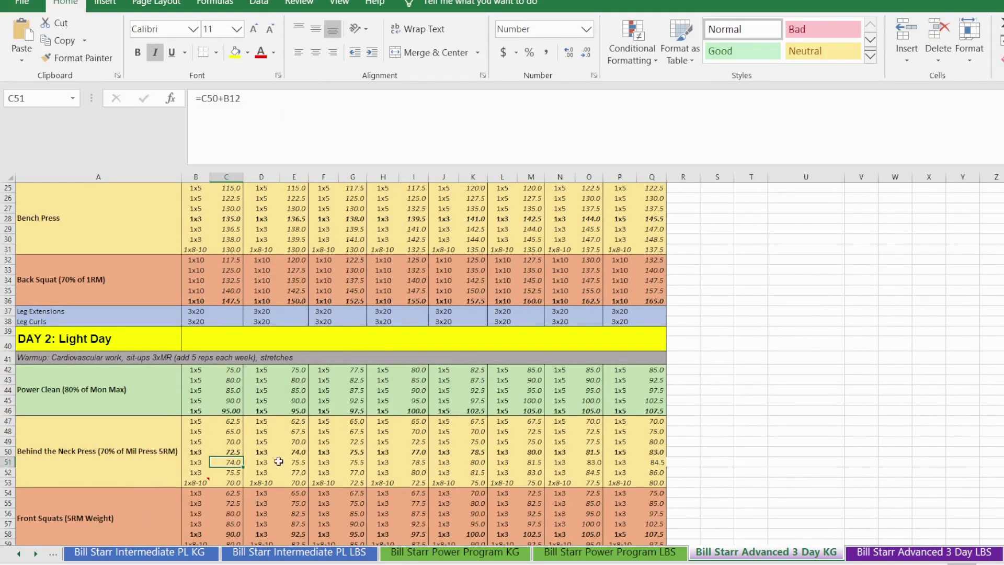
Step: Highlight the 0.7 factor in the C50 Behind the Neck Press formula, leaving the formula as it is
click(239, 450)
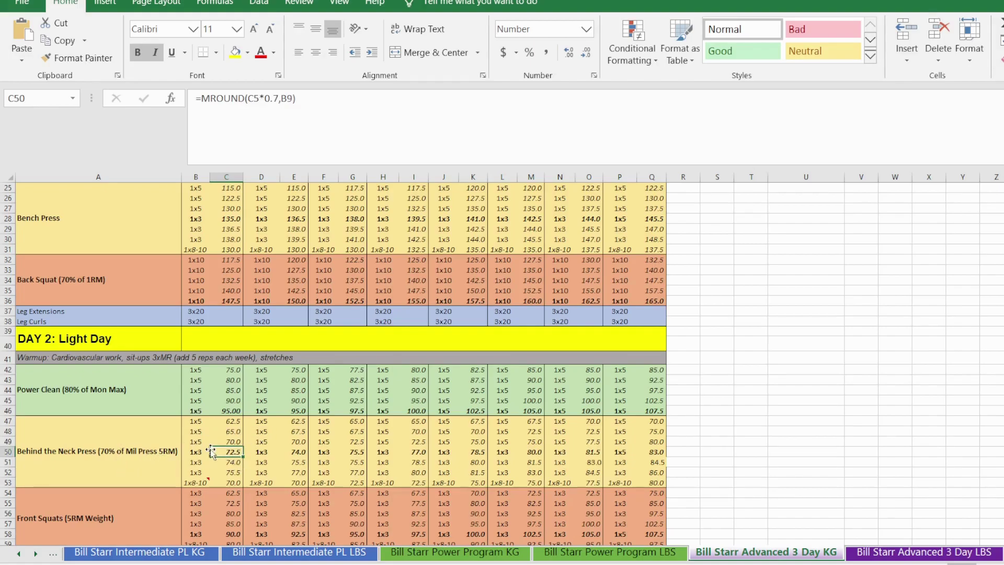
scroll(229, 429, up, 8)
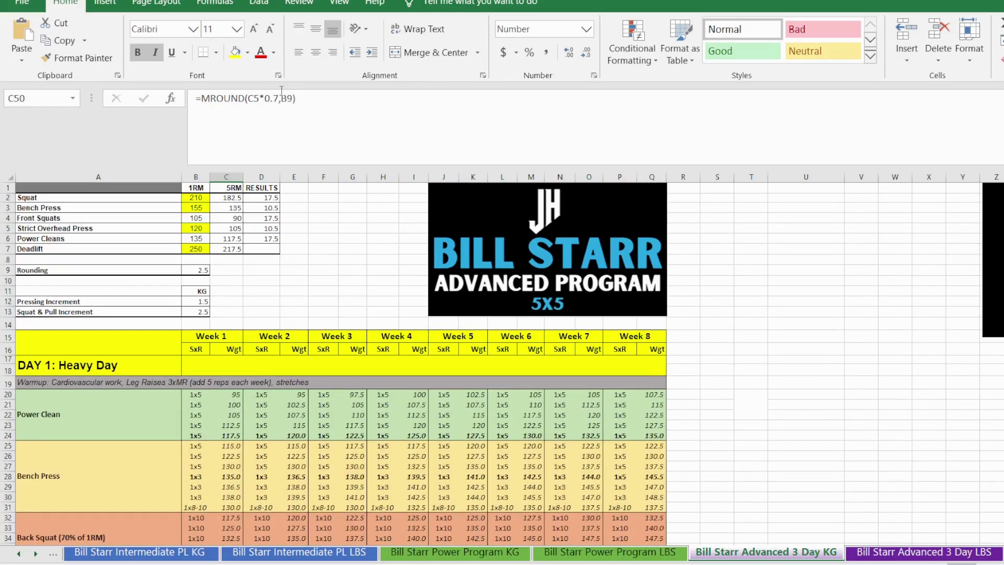
click(276, 98)
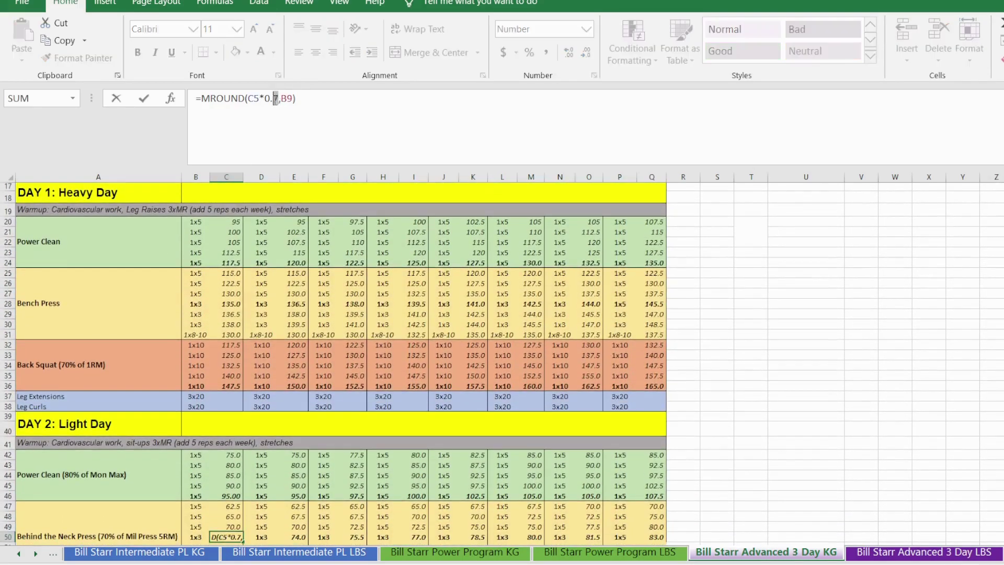
key(Return)
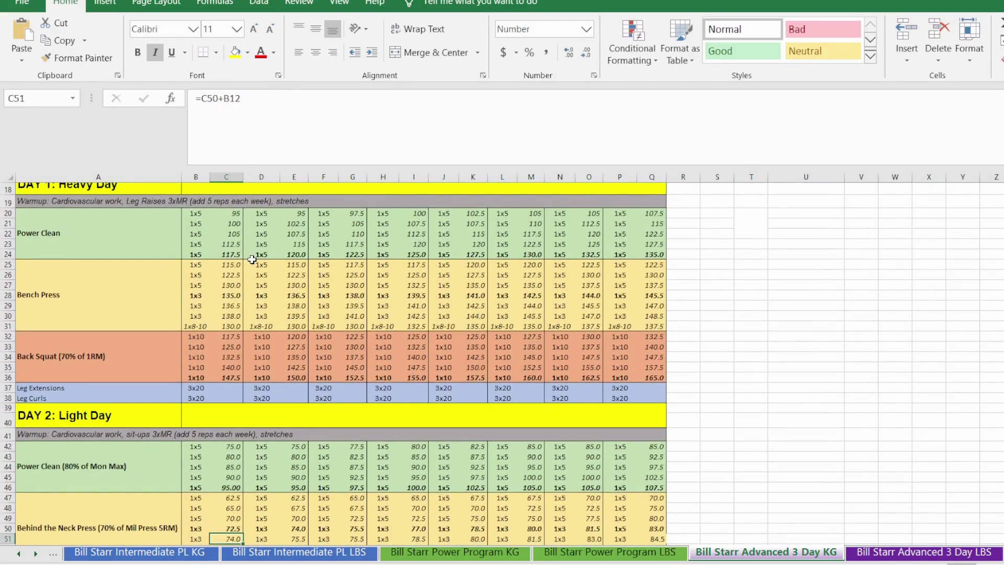
scroll(210, 513, down, 1)
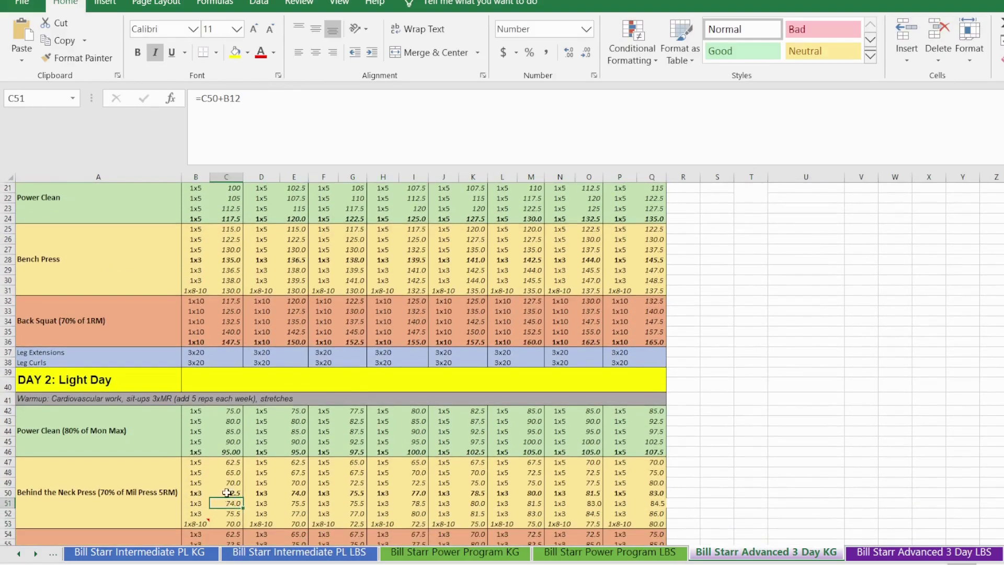
click(232, 493)
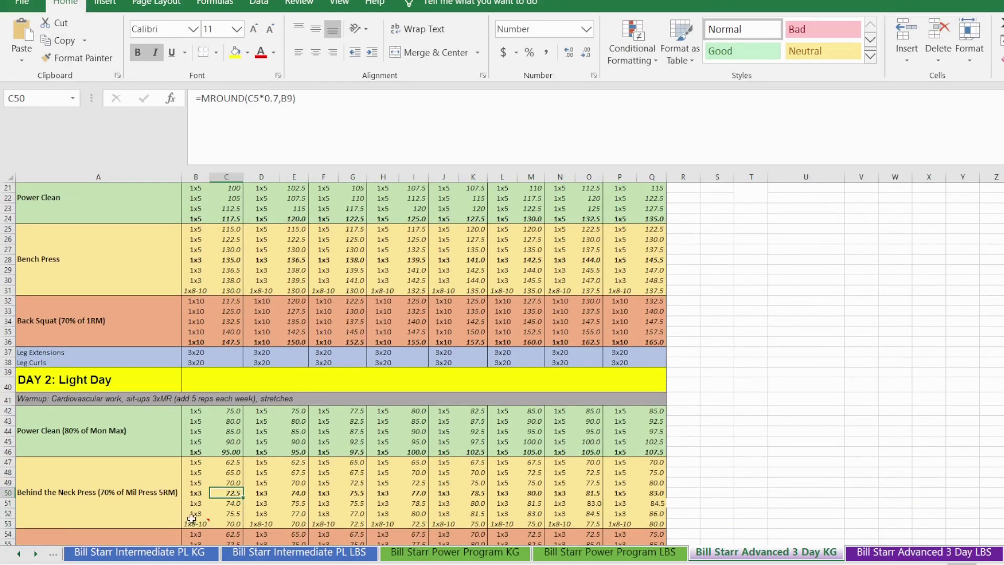
Step: Review the Week 1 Behind the Neck Press set scheme and select the top set row across to Week 8
click(191, 463)
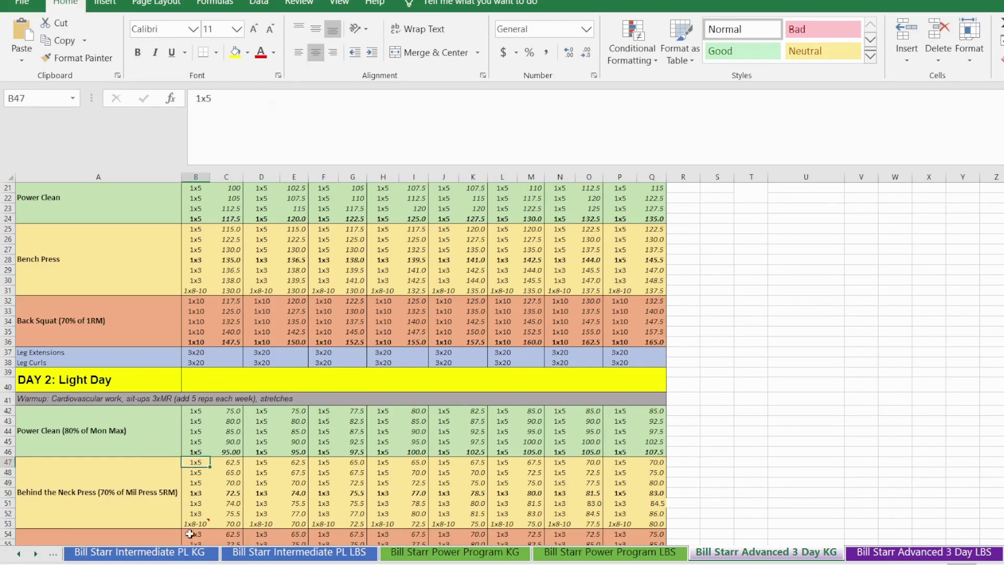
mouse_move(196, 527)
drag(194, 493, 654, 492)
Step: Step through the Week 1 Behind the Neck Press ramp-up weight formulas from C47 to the top set in C50
drag(190, 467, 234, 476)
click(233, 464)
click(226, 471)
click(229, 484)
click(232, 493)
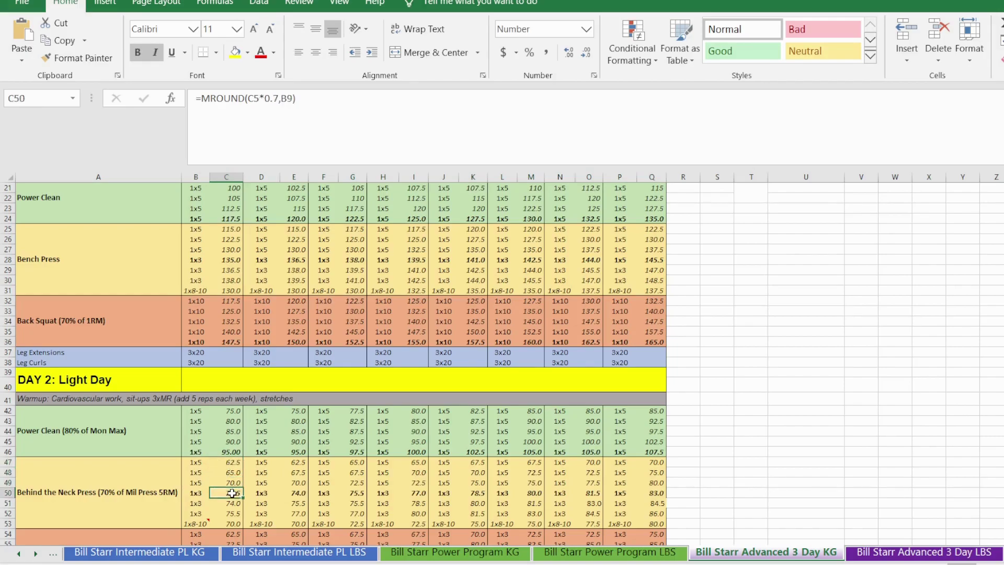
Step: Inspect the two Behind the Neck Press triples in C51 and C52 and trace their increase to the Pressing Increment in B12
click(235, 502)
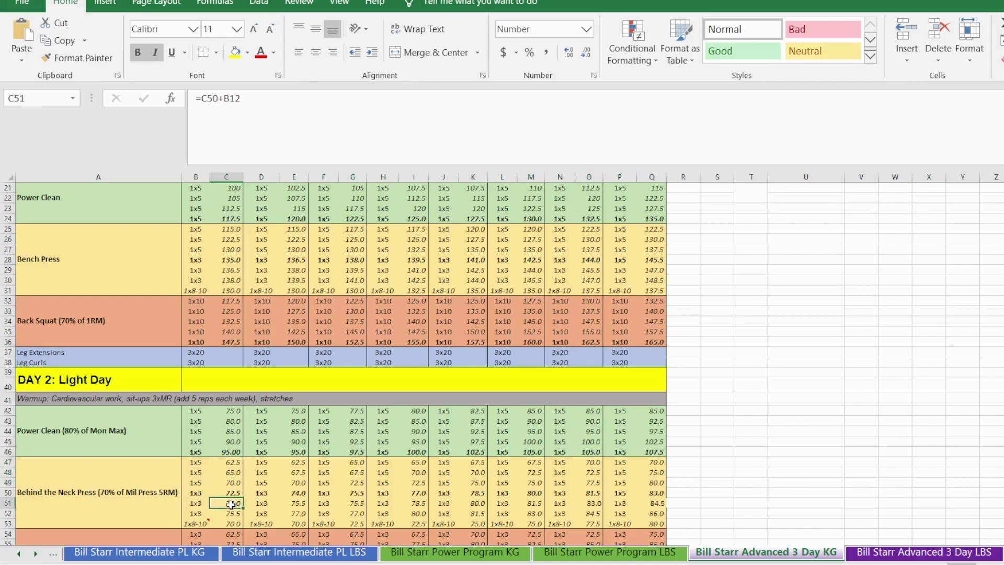
click(233, 513)
click(234, 504)
scroll(229, 493, up, 7)
click(206, 256)
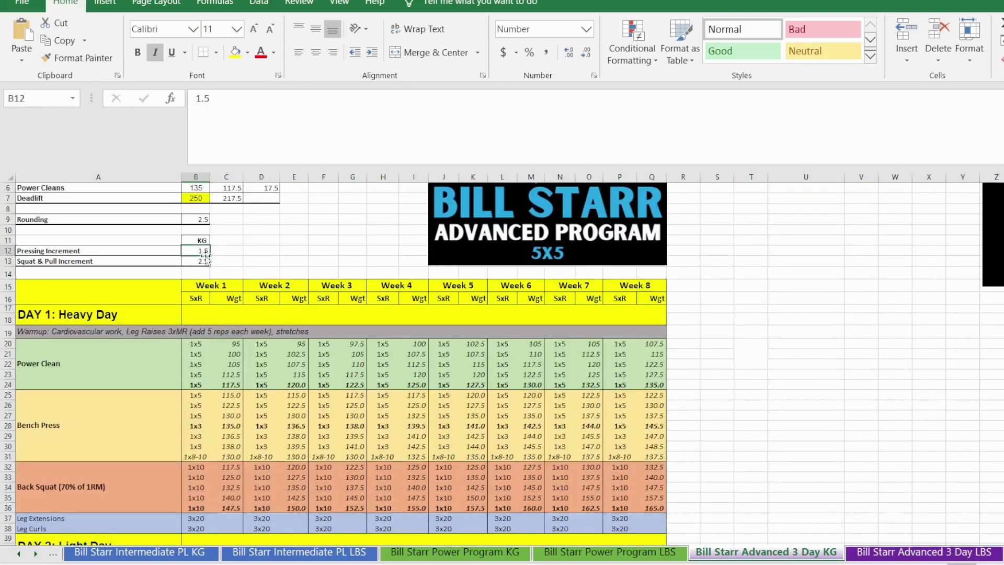
Step: Inspect the Week 1 Behind the Neck Press 1x8-10 back-off formula in C53 and the set it references
scroll(229, 438, down, 6)
scroll(229, 438, down, 5)
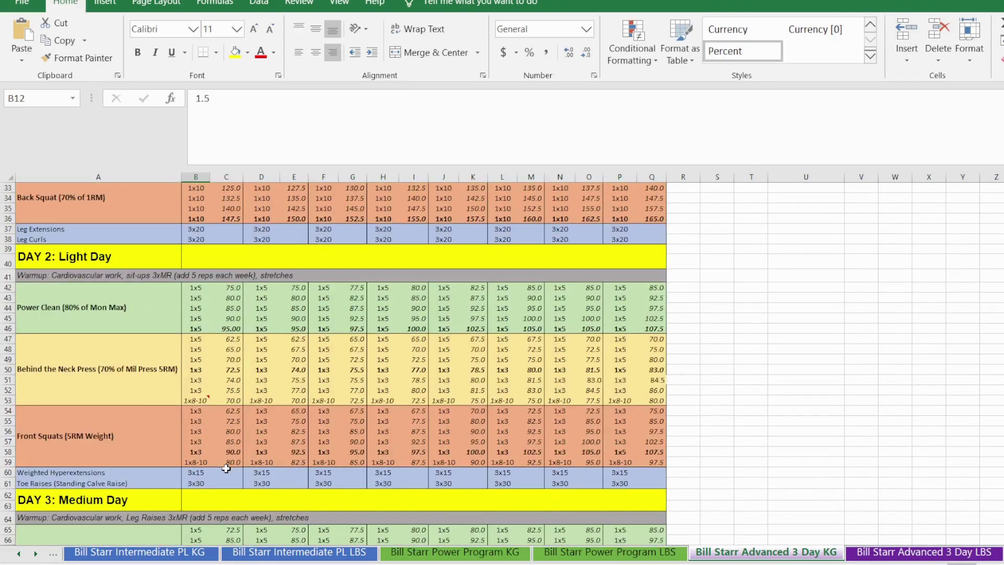
double_click(238, 398)
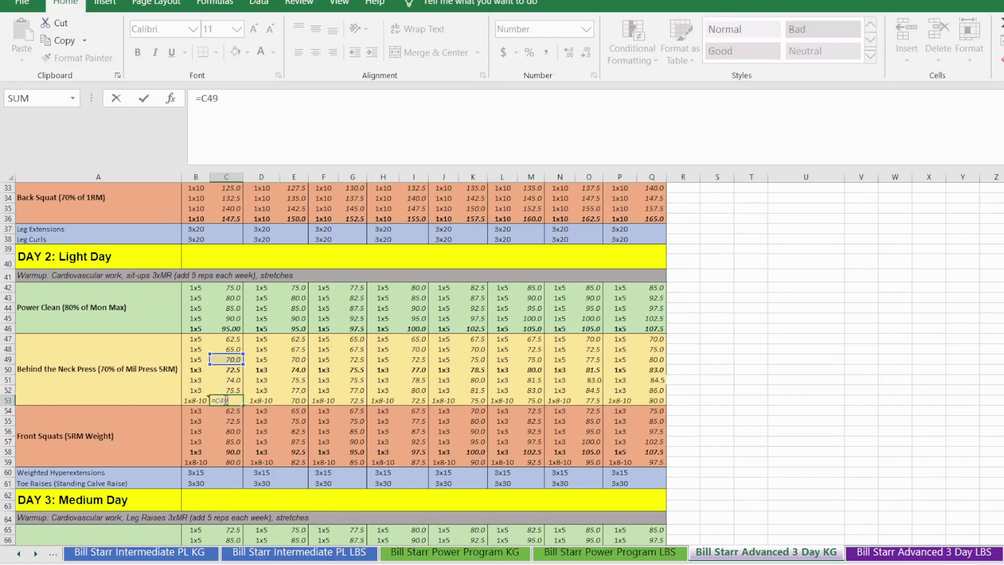
key(Return)
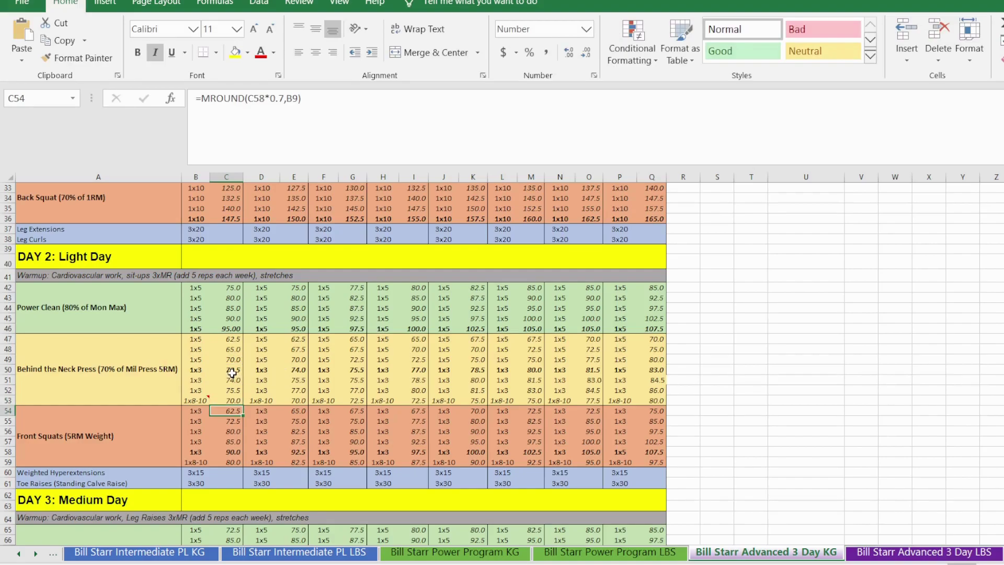
Step: Check the weekly increase of the Behind the Neck Press top set from the Week 2 formula in E50 through Week 8 in Q50
click(294, 371)
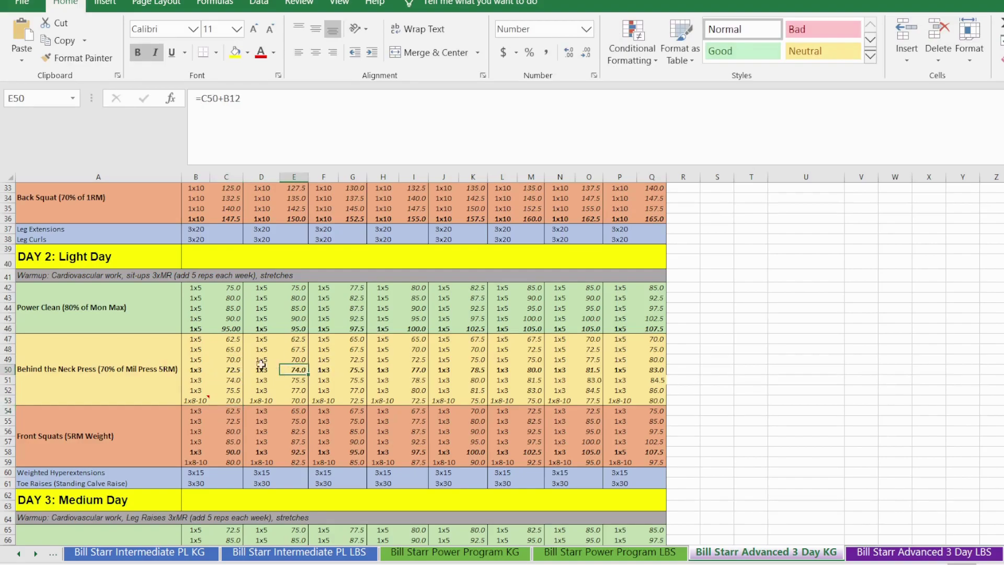
drag(234, 370, 639, 372)
click(652, 372)
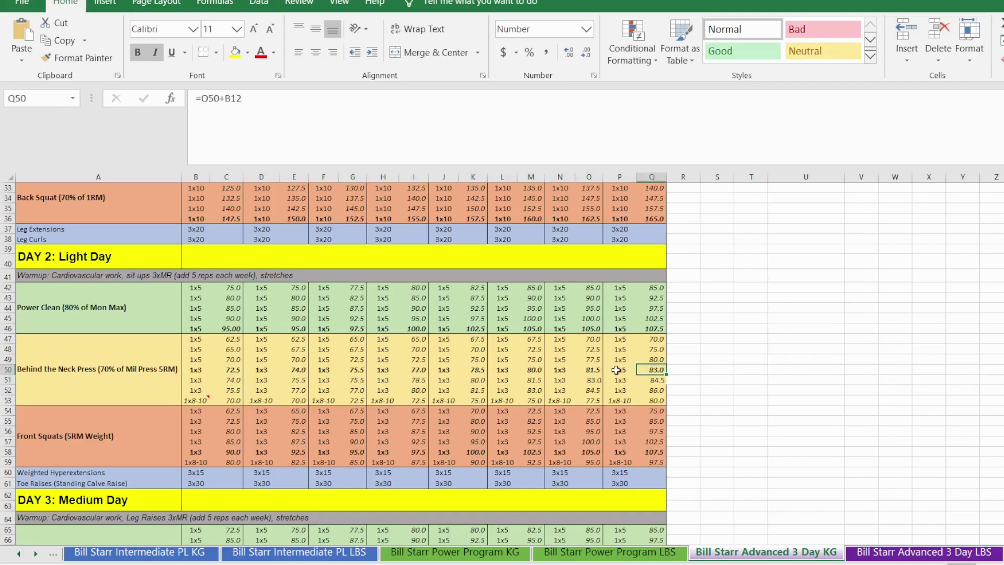
Step: Review the Week 8 Behind the Neck Press top set, the two triples and the 1x8-10 back-off set
click(622, 370)
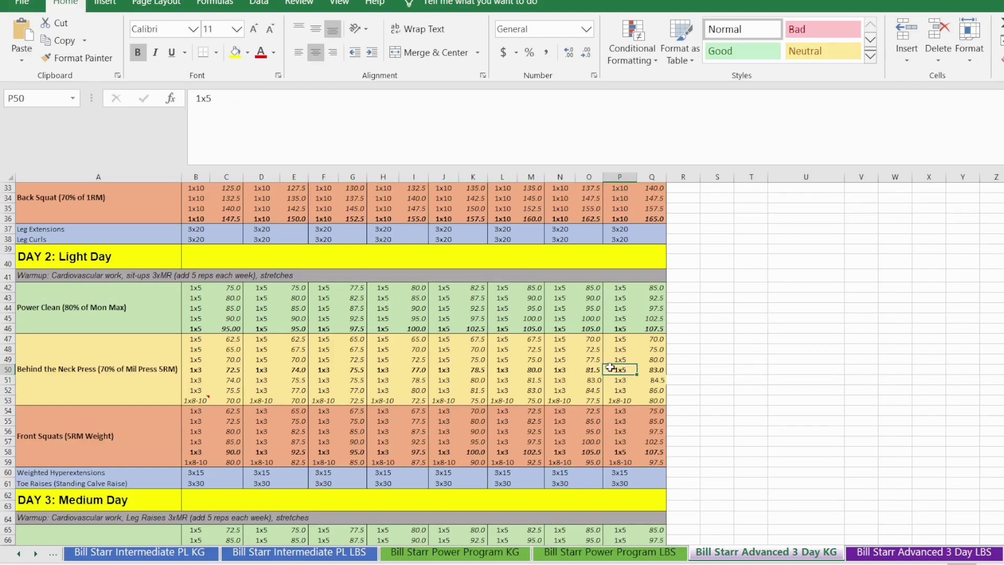
drag(619, 383, 657, 389)
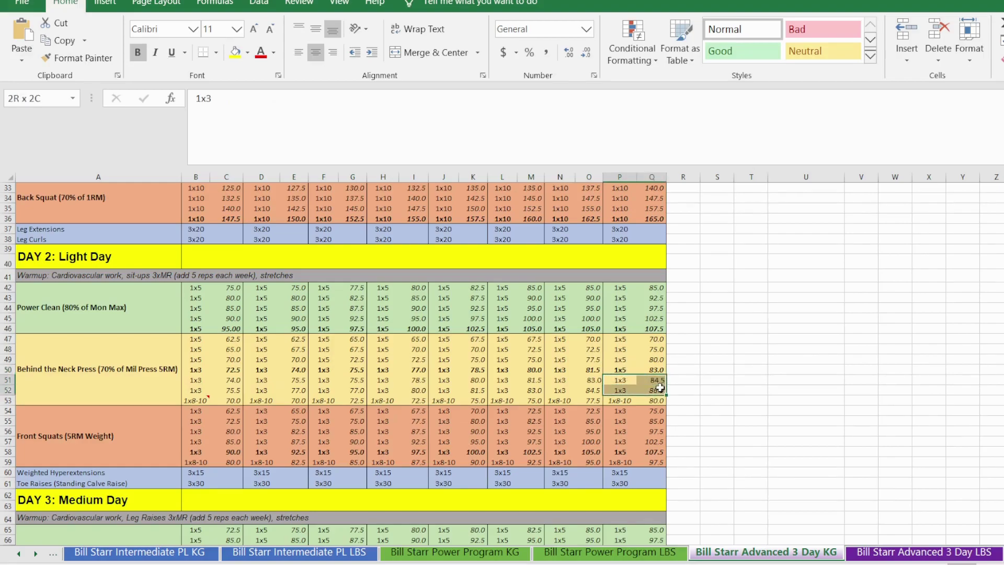
click(622, 381)
click(626, 393)
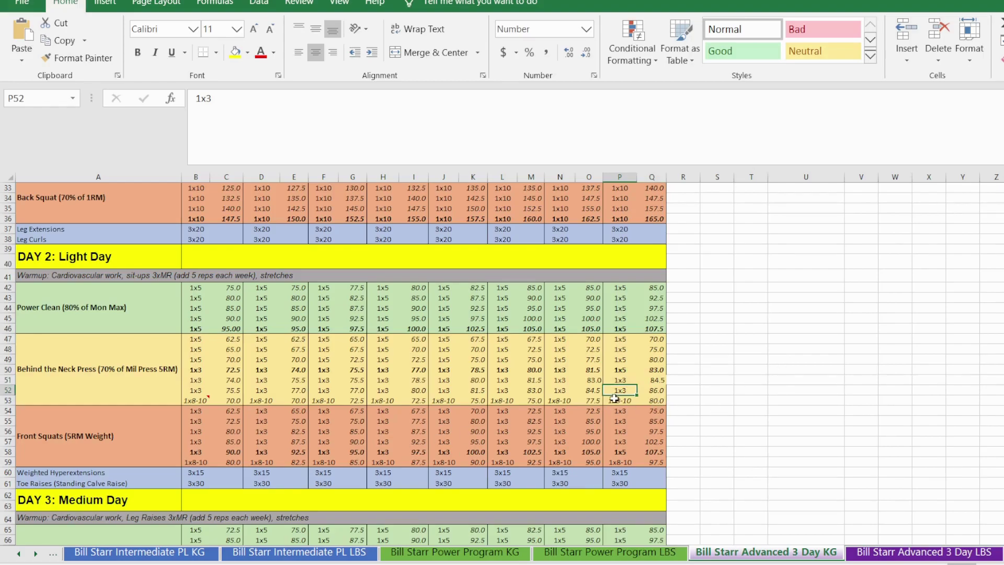
drag(620, 400, 653, 398)
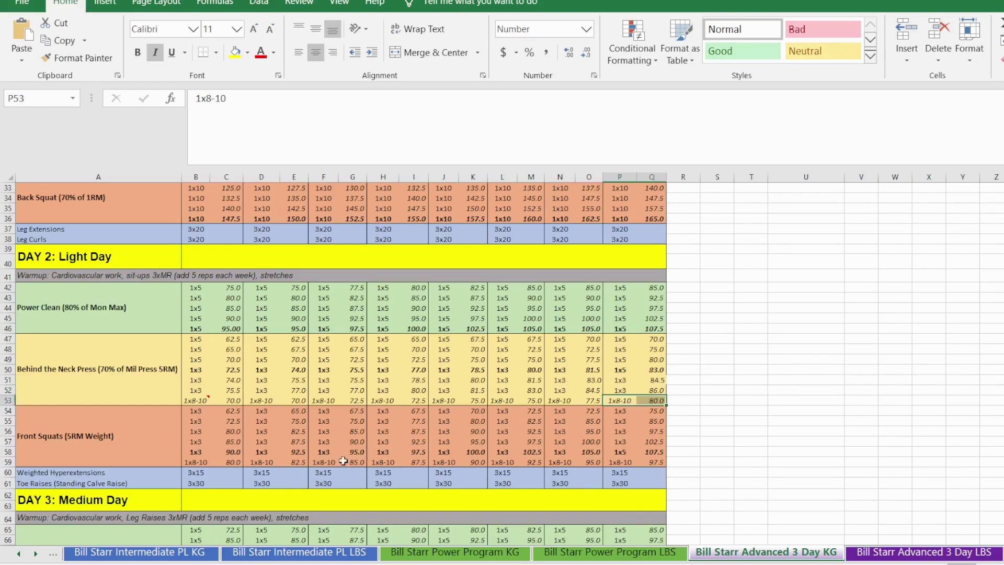
Step: Review the Front Squats (5RM Weight) label and its Week 1 set scheme from the first 1x3 to the 1x8-10 set
scroll(405, 438, down, 2)
click(84, 373)
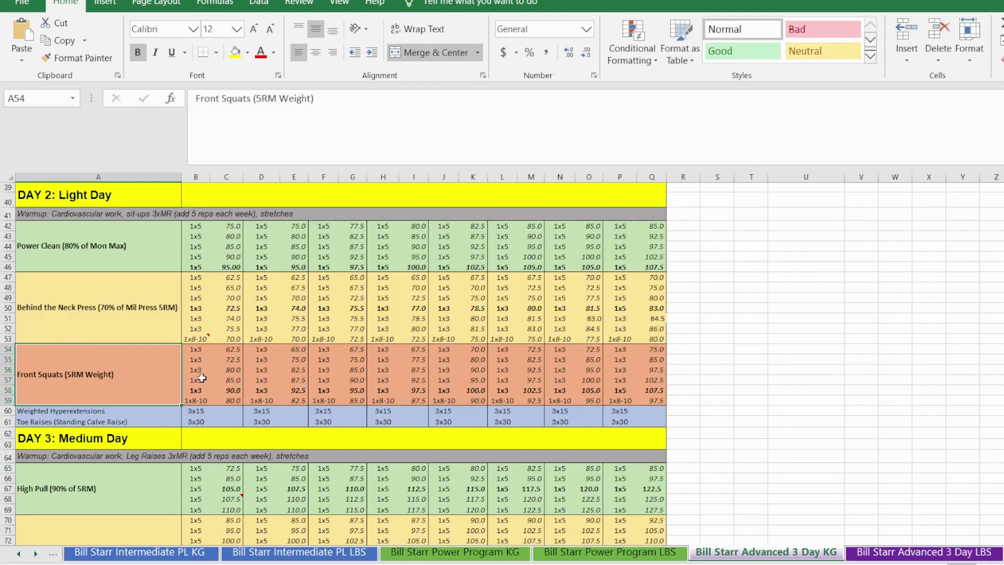
click(193, 349)
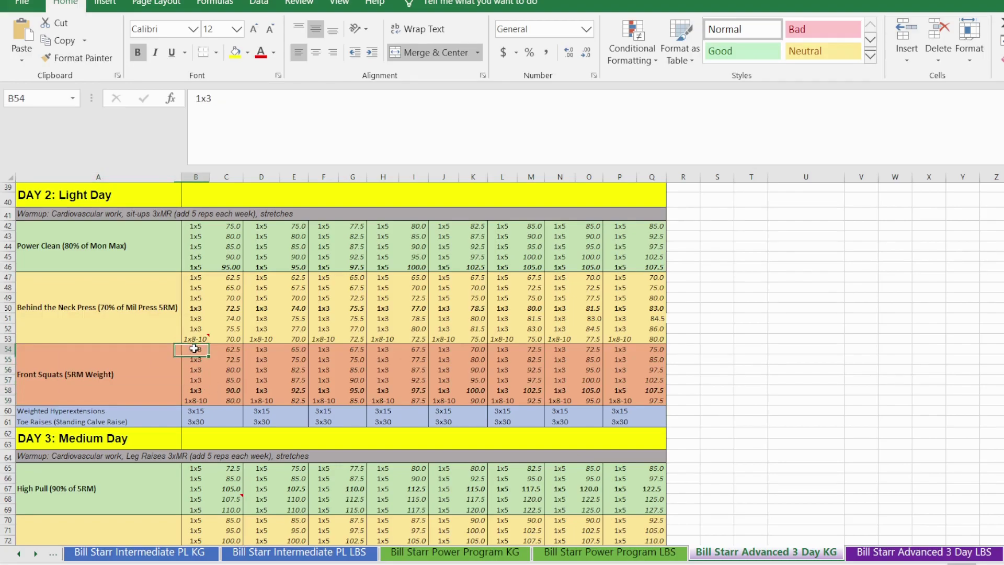
click(199, 401)
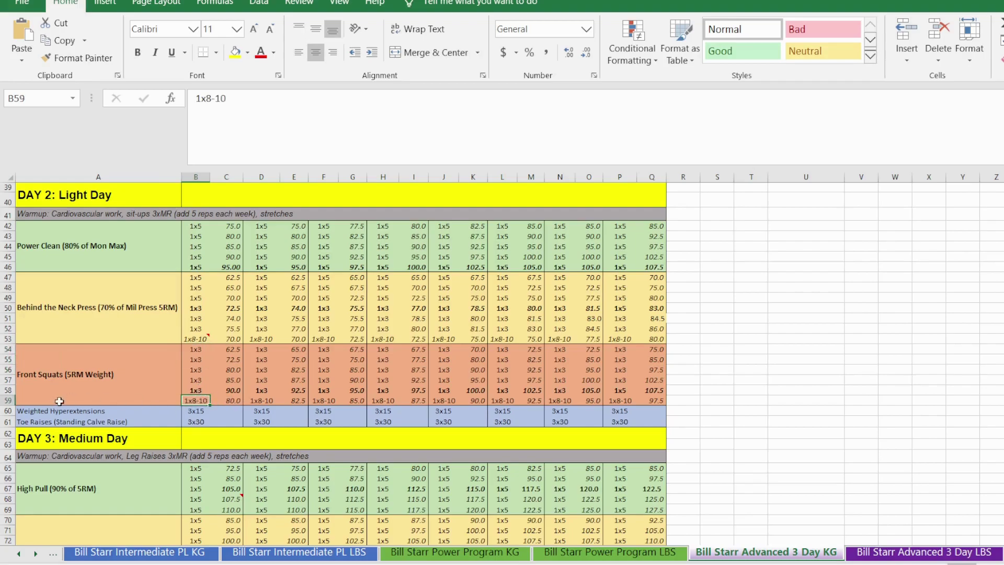
Step: Trace the Week 1 Front Squats top set formula in C58 back to the Front Squats 5RM in C4
click(225, 349)
double_click(230, 393)
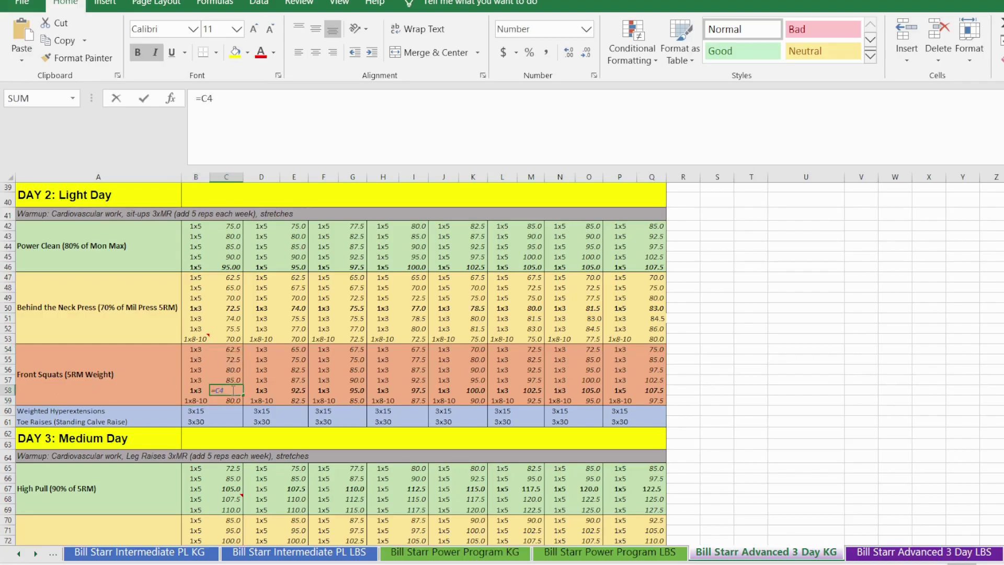
scroll(233, 314, up, 12)
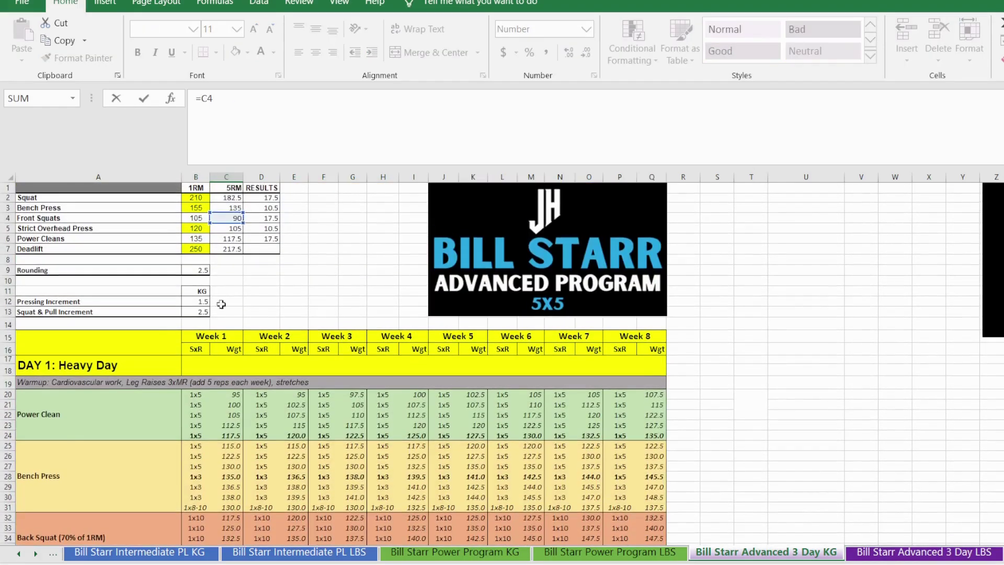
scroll(215, 366, down, 11)
key(Escape)
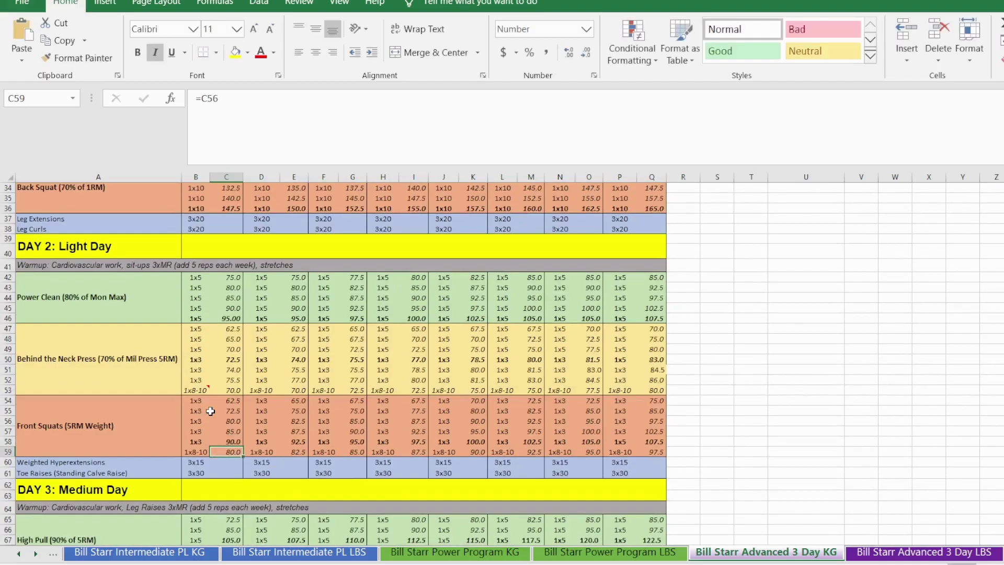
Step: Step through the Week 1 Front Squats weights from the C54:C57 ramp-up sets to the C59 back-off set
drag(222, 401, 233, 428)
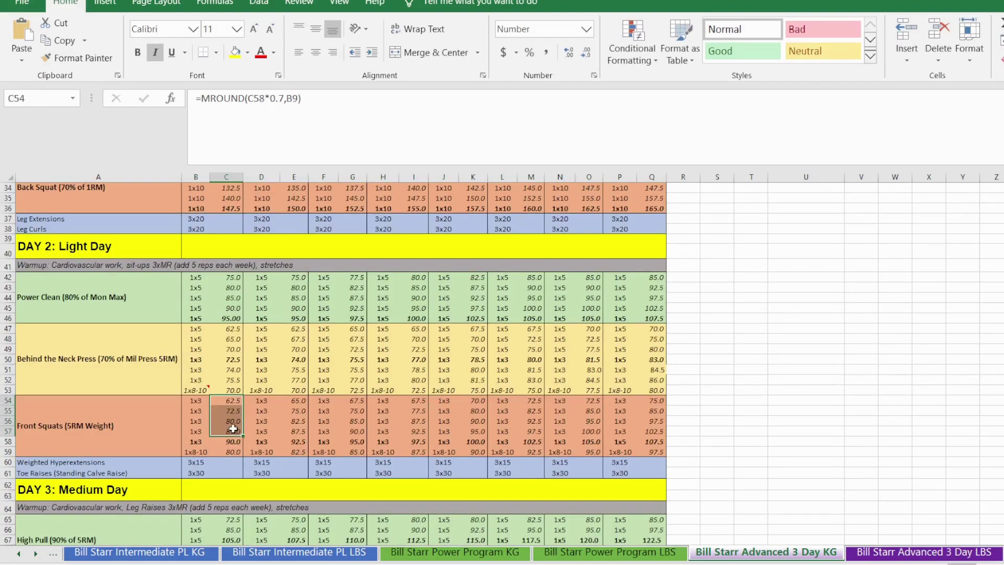
click(233, 430)
click(235, 440)
click(233, 451)
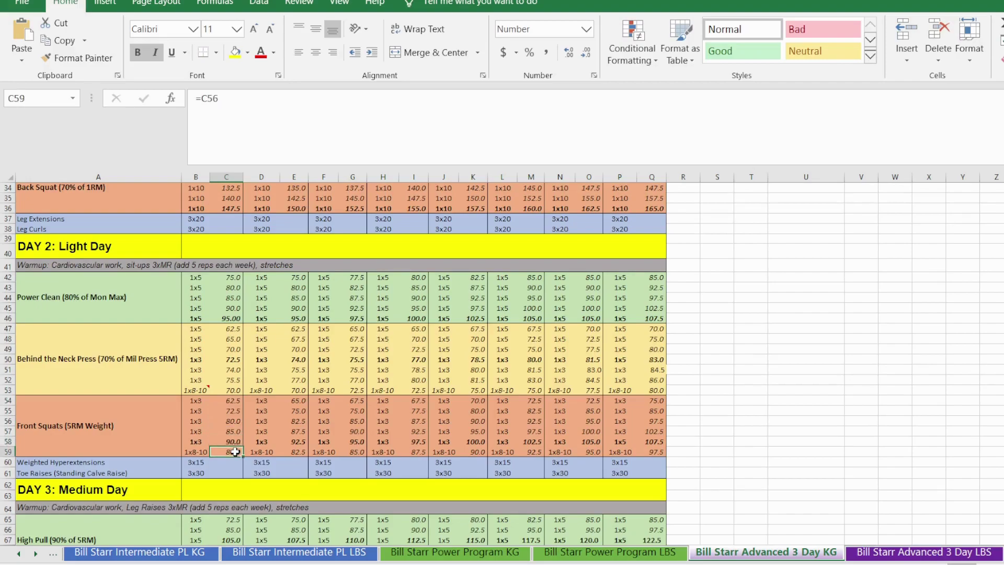
Step: Trace the Week 2 Front Squats top set formula in E58 back to the Squat & Pull Increment in B13
click(289, 443)
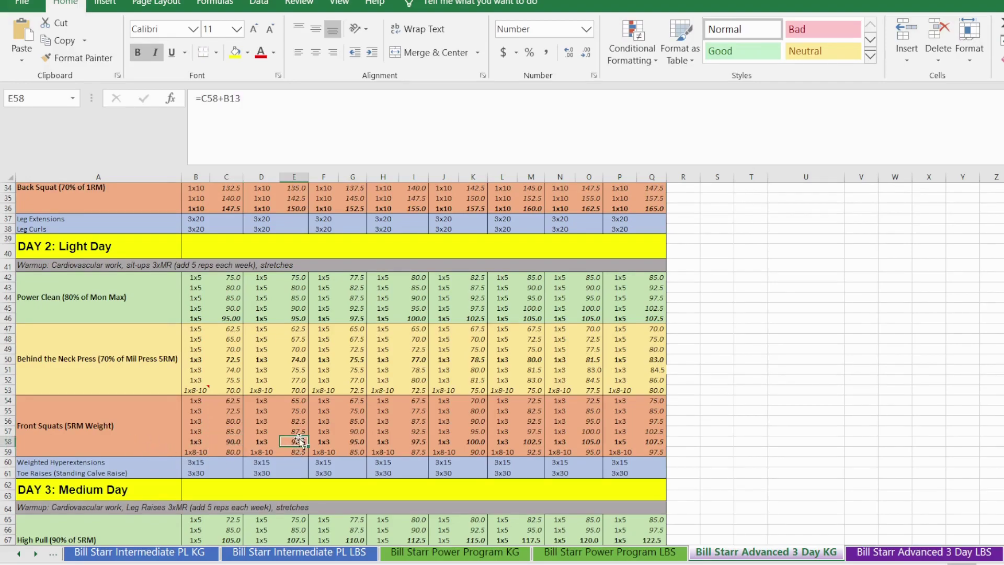
scroll(212, 285, up, 10)
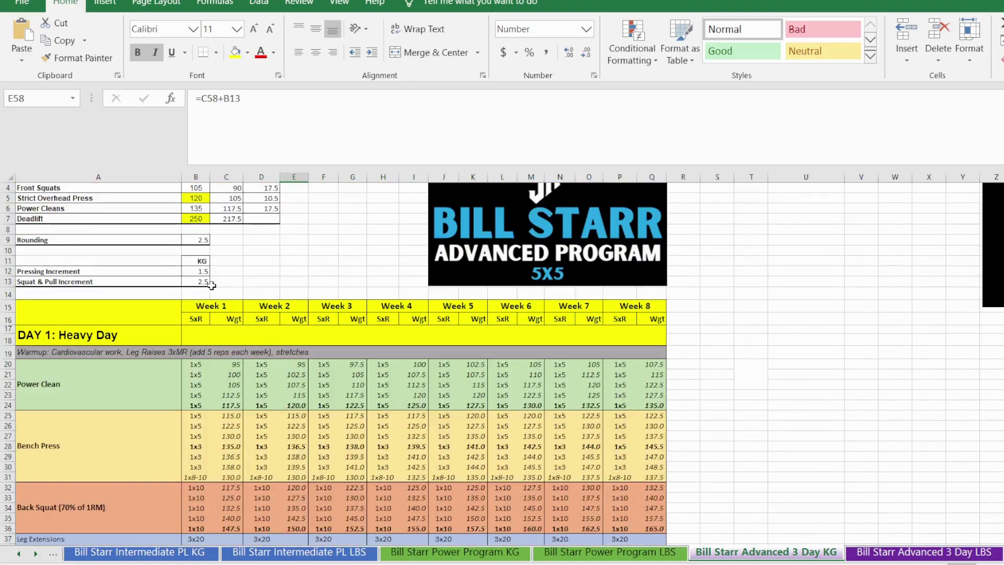
click(204, 281)
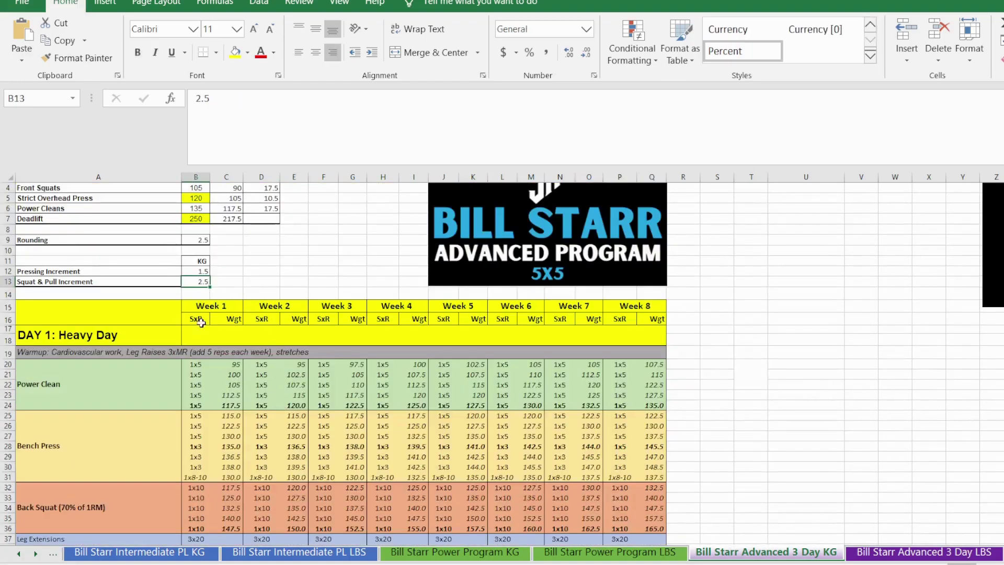
scroll(285, 448, down, 8)
scroll(285, 448, down, 2)
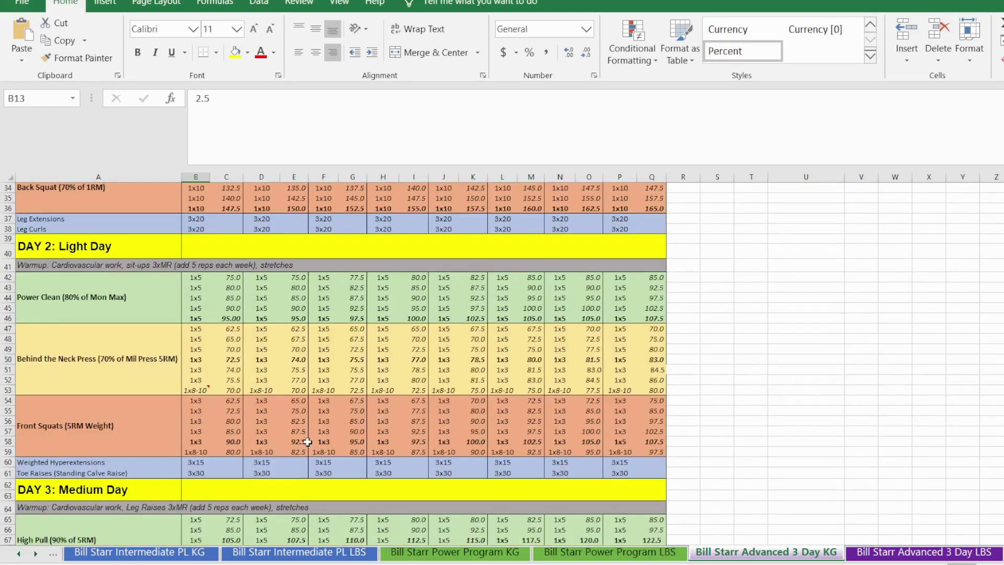
Step: Step through the Front Squats top set formulas for Weeks 2 to 4 in E58, G58 and I58
click(298, 442)
click(351, 441)
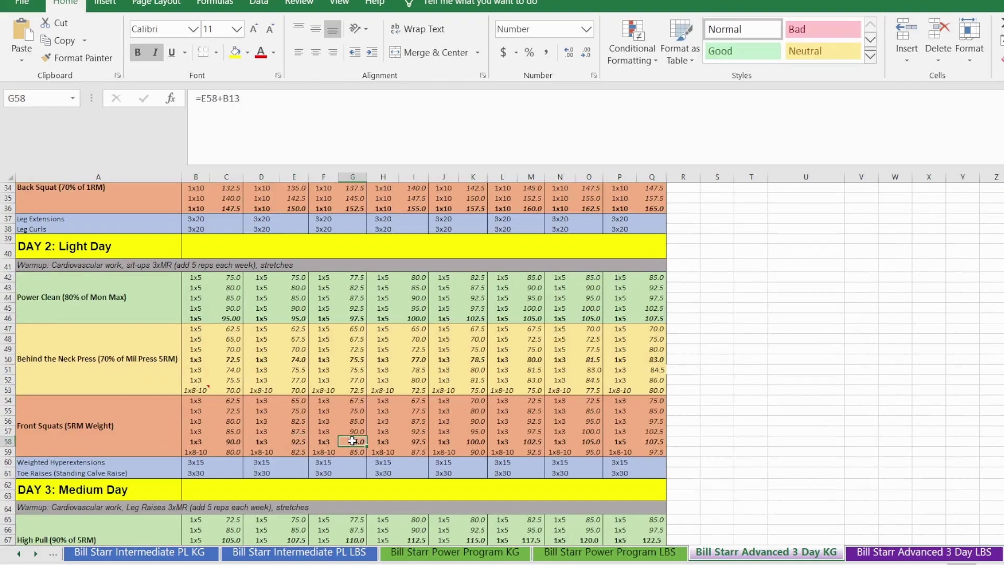
click(418, 439)
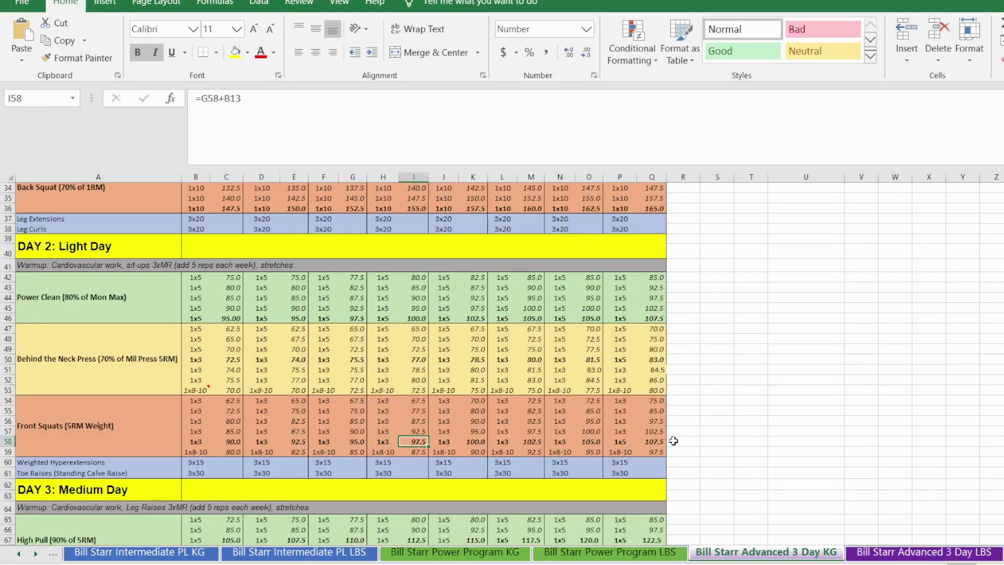
Step: Examine the Week 8 Front Squats top set scheme in P58 and compare it with the maxes at the start of the sheet
scroll(240, 466, down, 3)
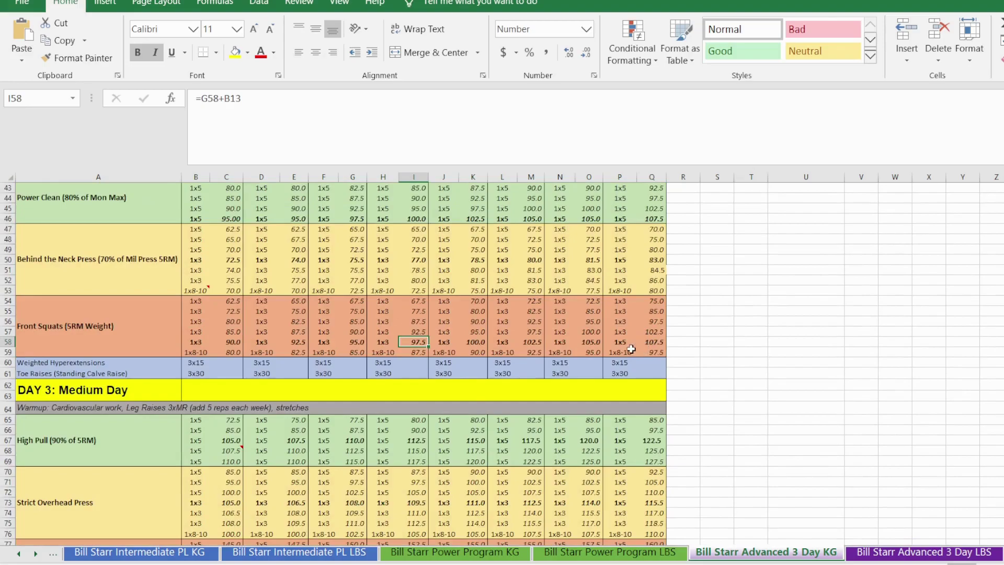
mouse_move(621, 342)
mouse_down()
mouse_move(663, 343)
mouse_move(628, 346)
mouse_up()
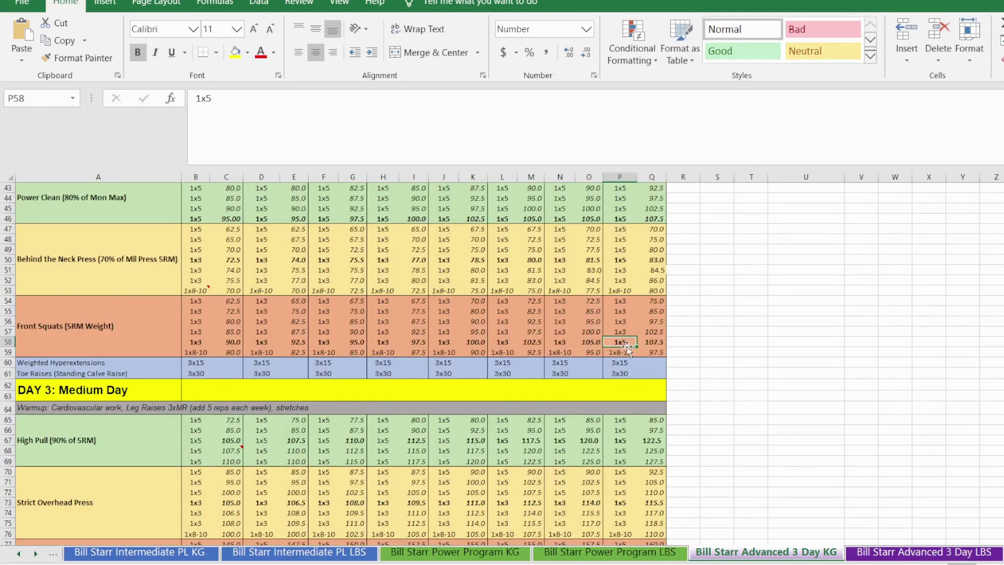
scroll(576, 346, up, 14)
scroll(559, 400, down, 8)
scroll(560, 400, down, 6)
Step: Correct the Day 2 toe raises label in A61 to "Toe Raises (Standing Calf Raise)"
drag(35, 369, 655, 364)
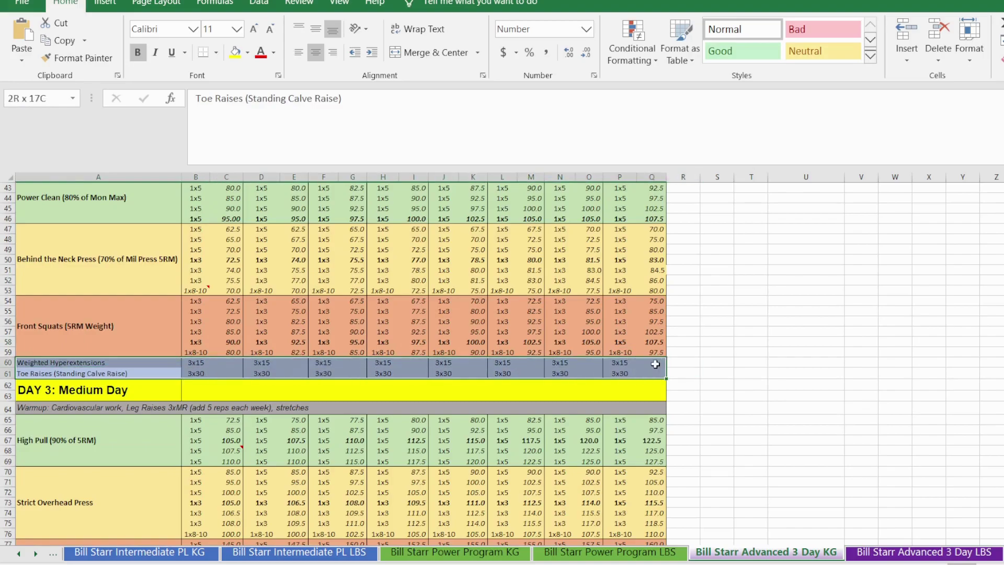
click(214, 372)
click(97, 372)
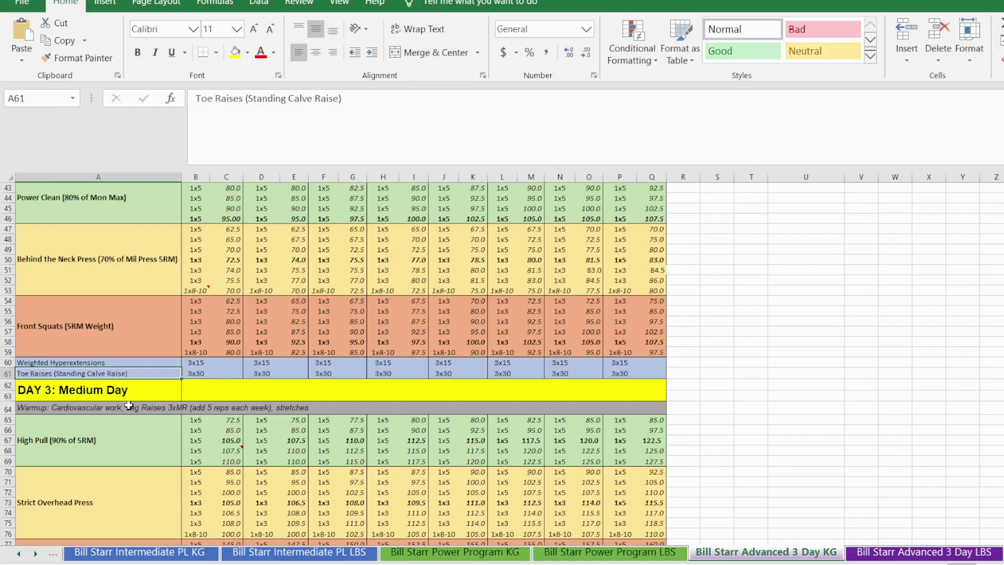
double_click(107, 373)
key(BackSpace)
key(BackSpace)
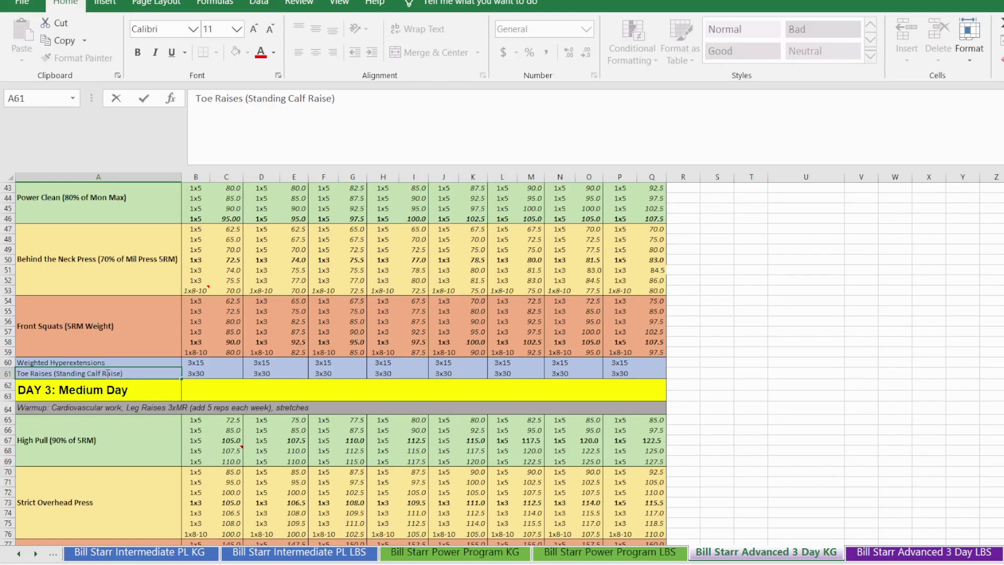
key(Return)
Step: Review the Week 1 Toe Raises set scheme in B61 and the Weighted Hyperextensions weight cell C60
click(189, 375)
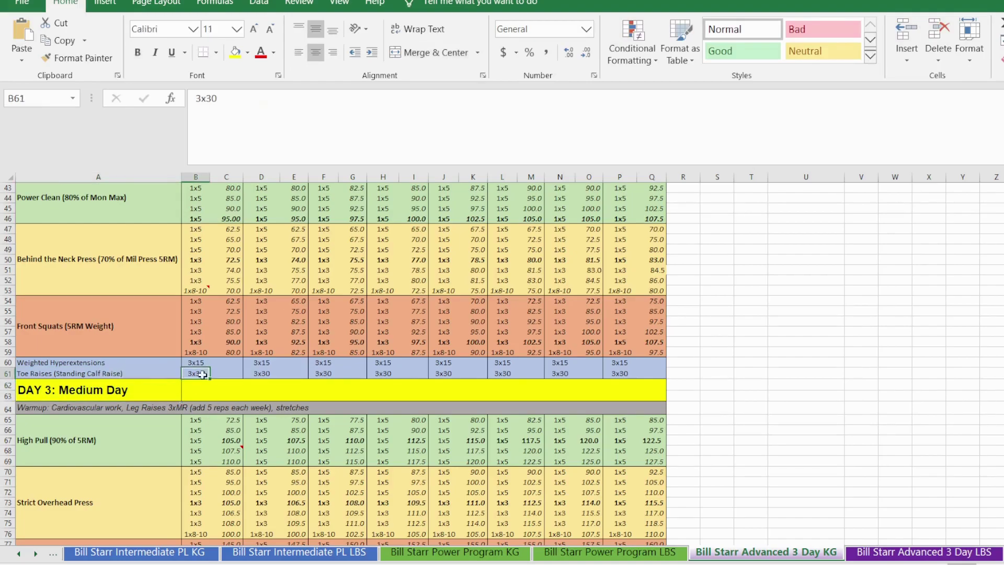
click(216, 366)
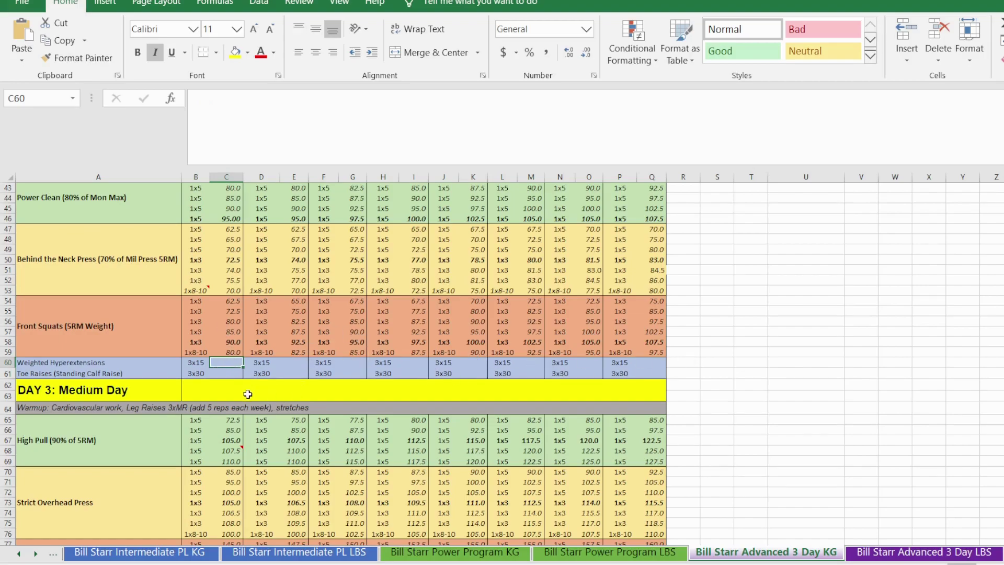
Step: Review the Day 3 Medium Day warmup line and the High Pull, Strict Overhead Press and Back Squats labels
scroll(248, 388, down, 3)
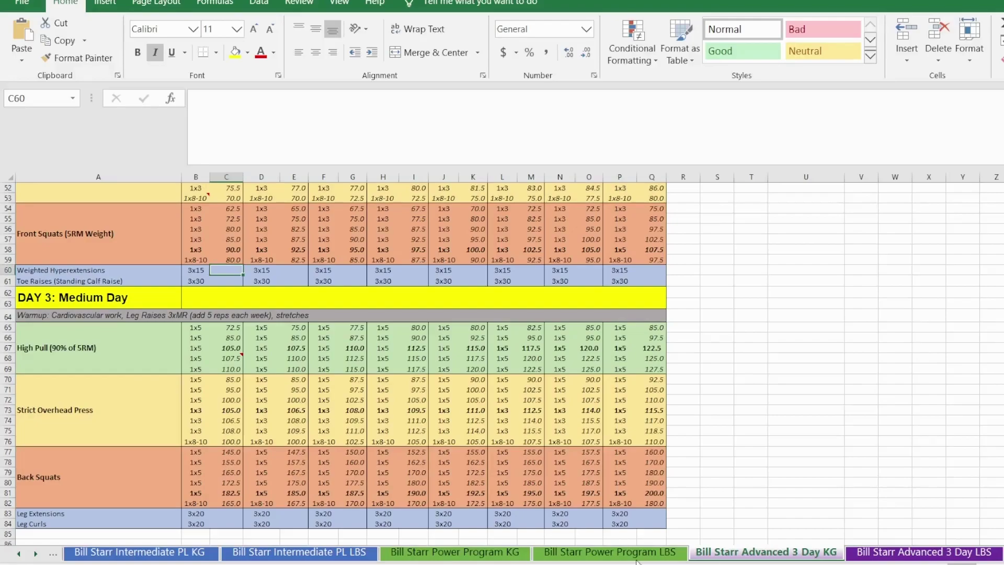
scroll(238, 445, down, 1)
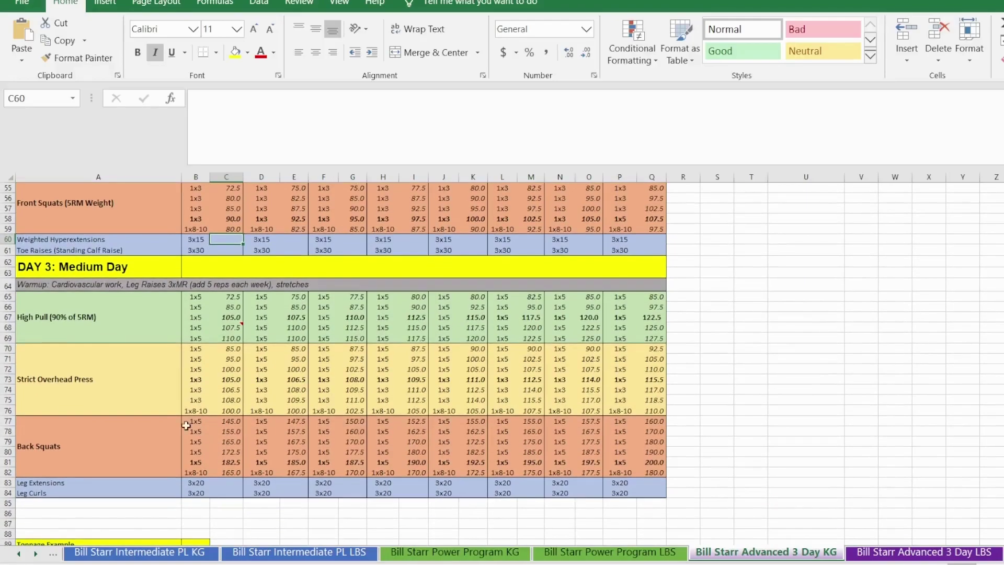
click(108, 286)
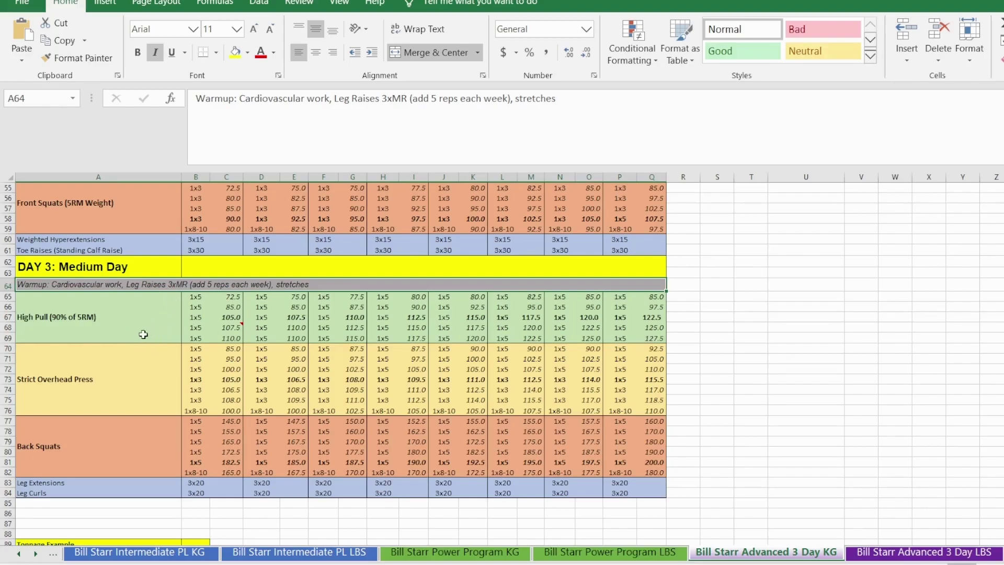
click(138, 315)
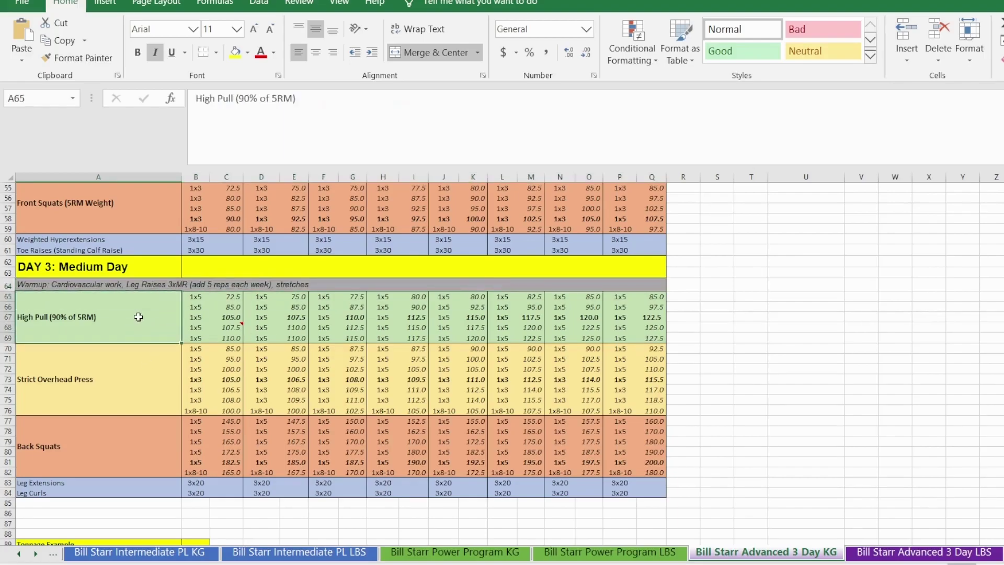
click(118, 368)
click(87, 458)
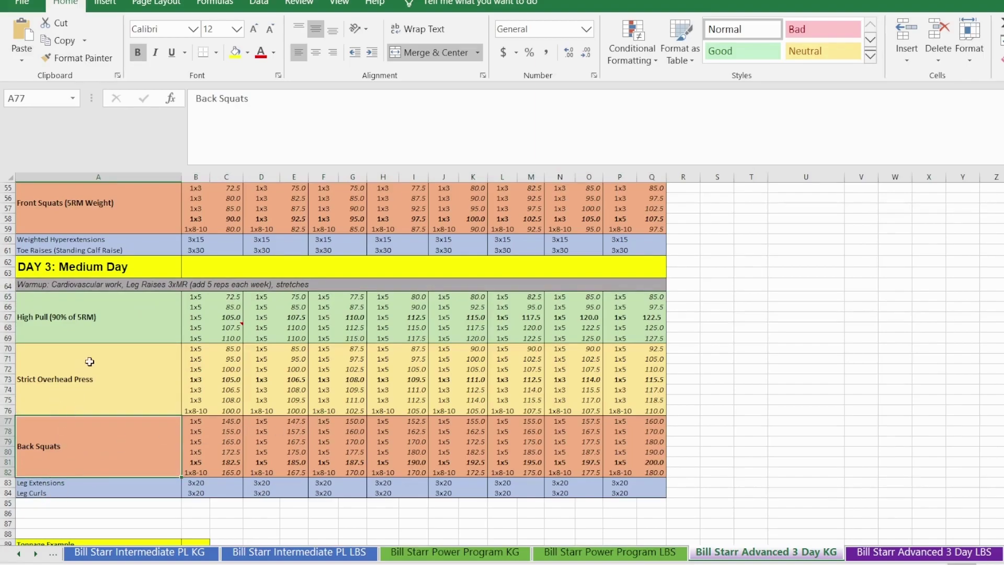
click(109, 337)
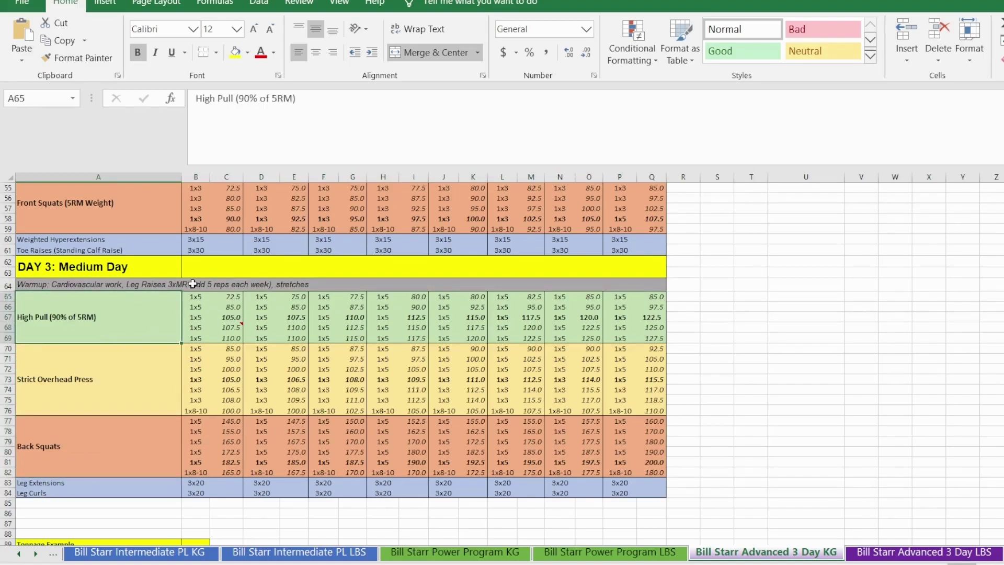
Step: Trace the Week 1 High Pull formula in C67 back to the Power Cleans 5RM in C6 and the rounding value in B9
click(222, 318)
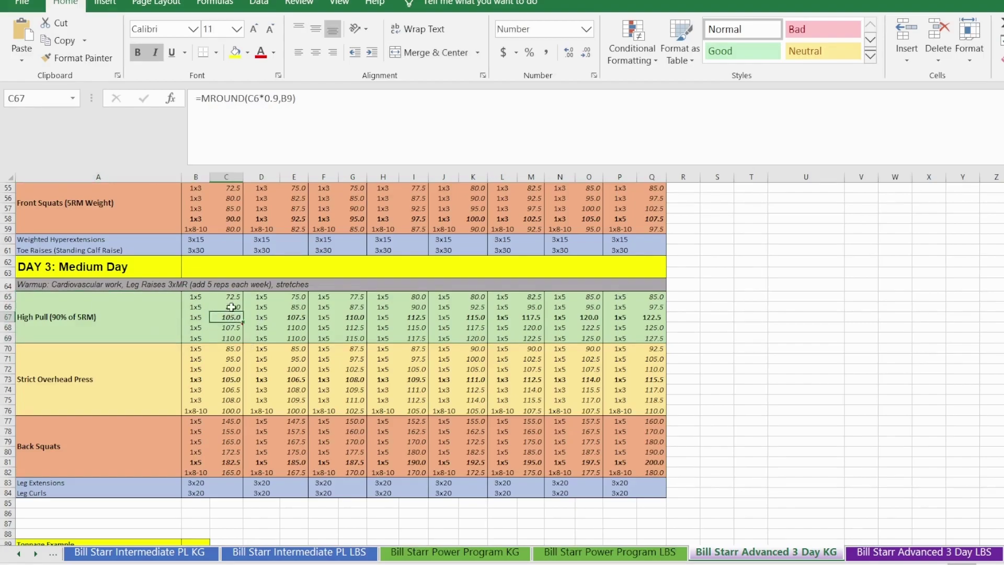
double_click(233, 316)
scroll(233, 322, up, 18)
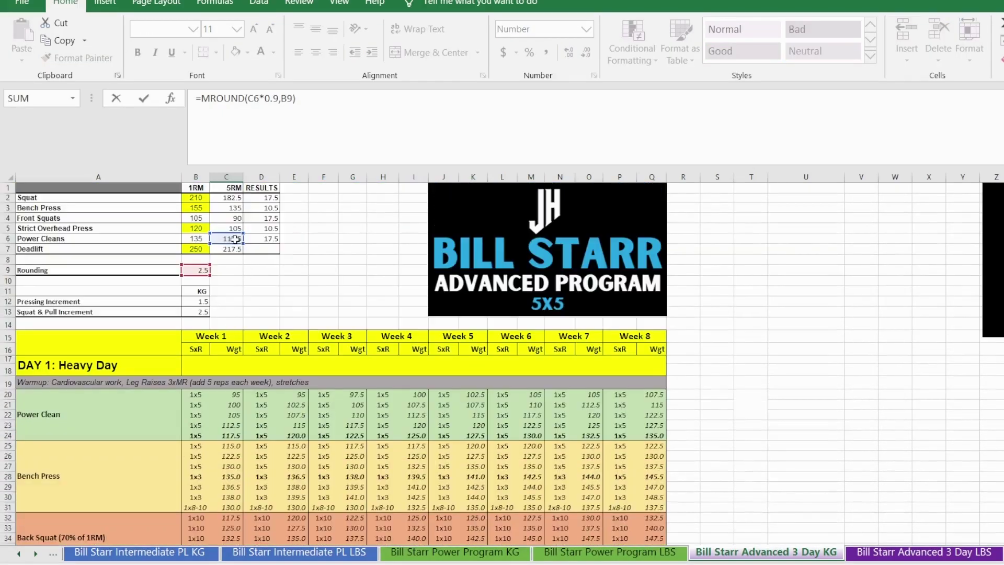
scroll(209, 400, down, 2)
scroll(209, 400, down, 13)
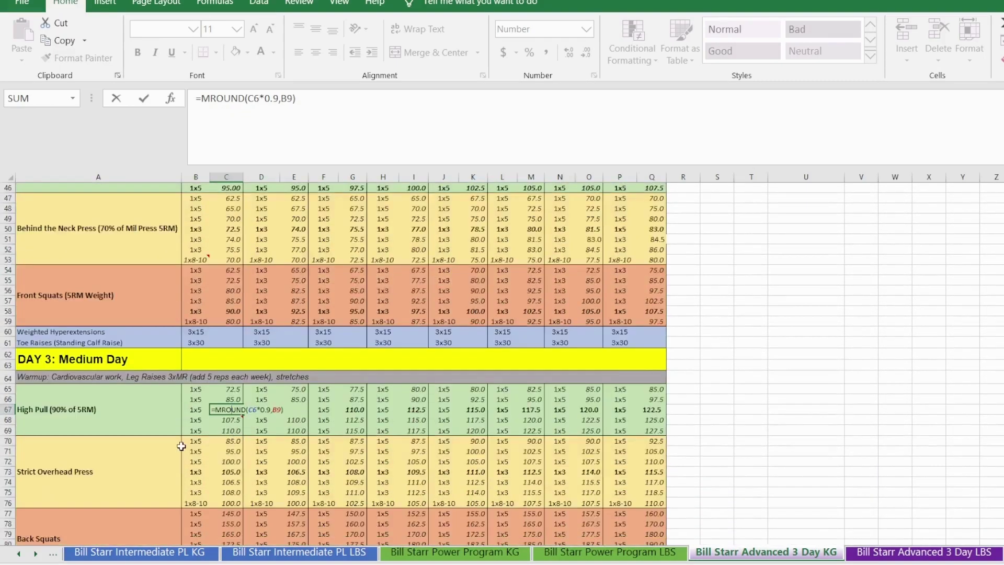
key(Return)
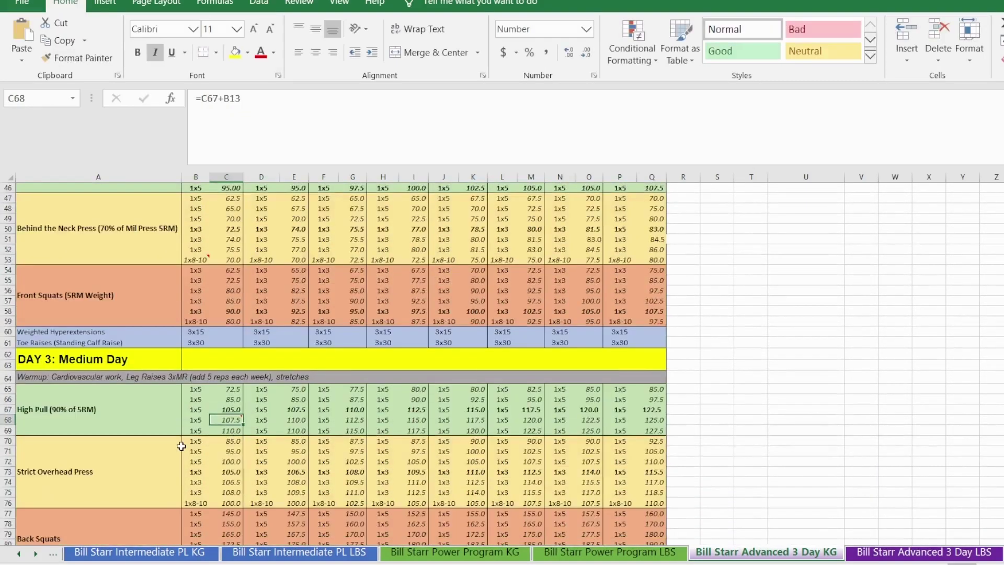
Step: Make the Week 1 High Pull 1x5 entry in B67 bold to match its top set weight
click(231, 409)
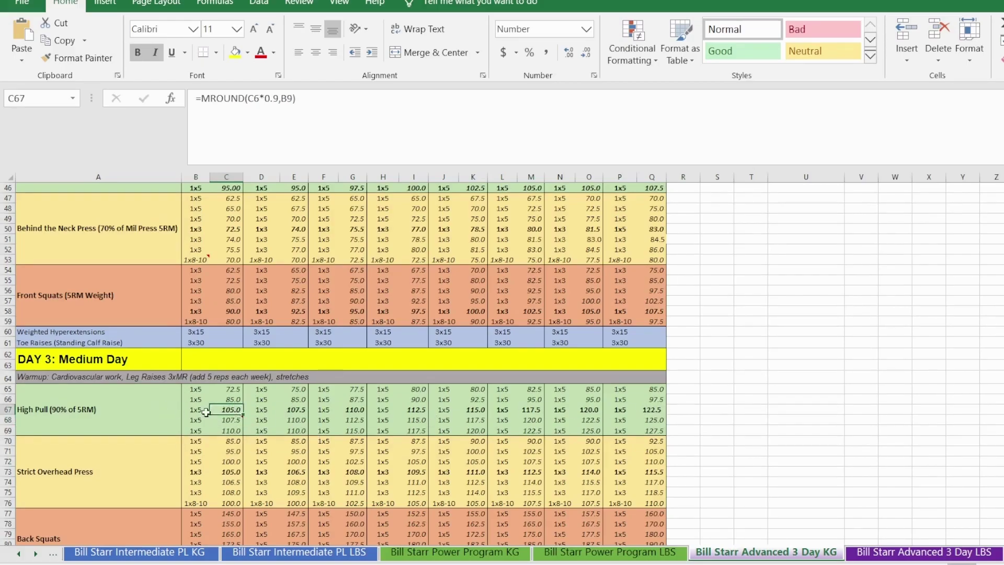
click(189, 408)
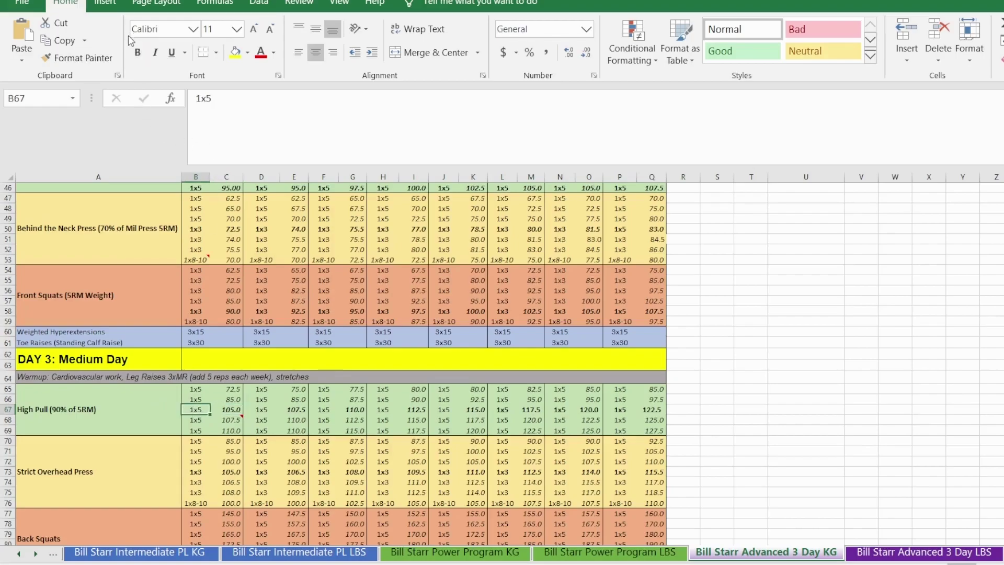
click(137, 52)
Step: Step through the Week 1 High Pull weight formulas from C65 down to the C67 top set
click(235, 391)
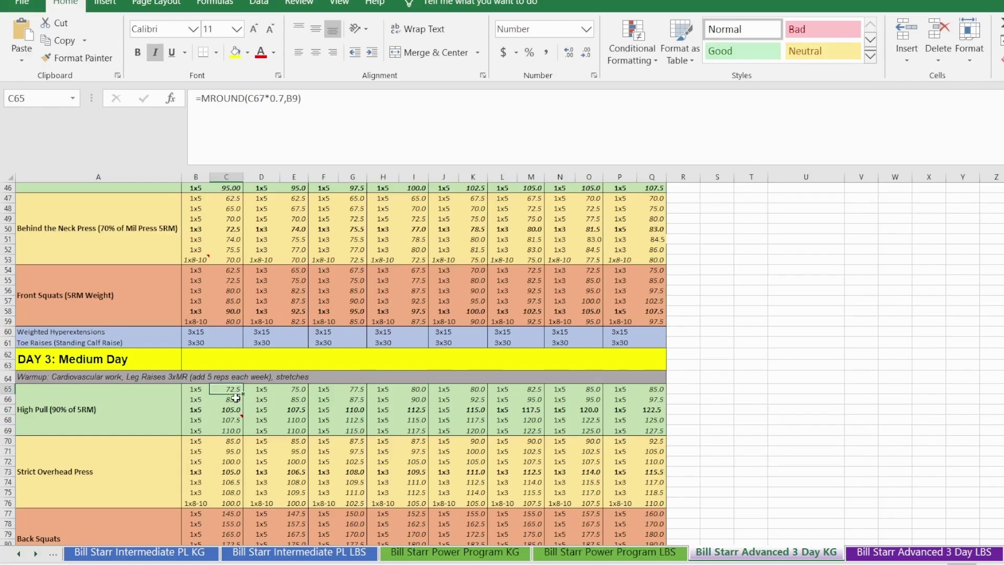
key(Down)
key(Down)
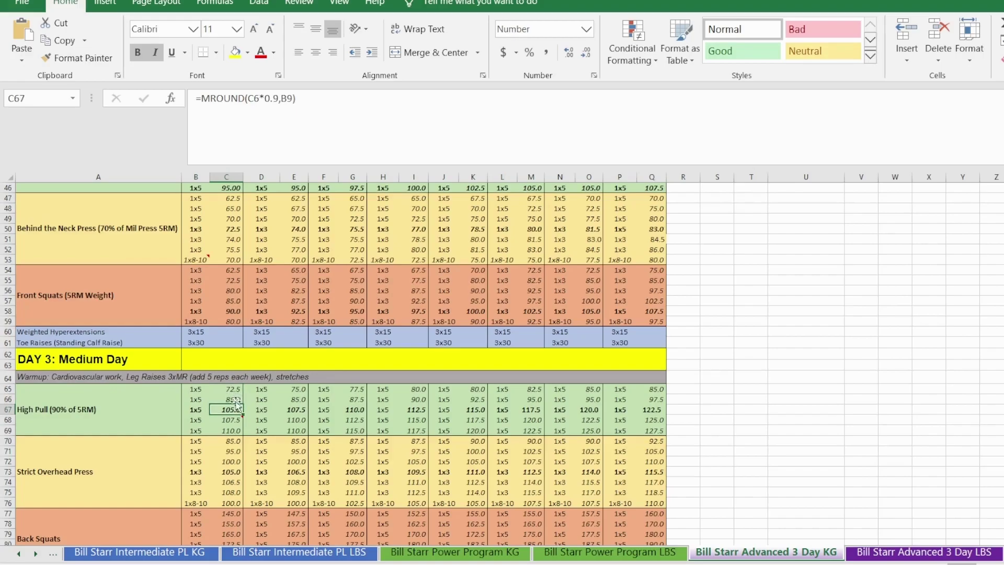
Step: Compare the Week 1 High Pull set in row 68 with the Behind the Neck Press triples in B51:C52
click(202, 421)
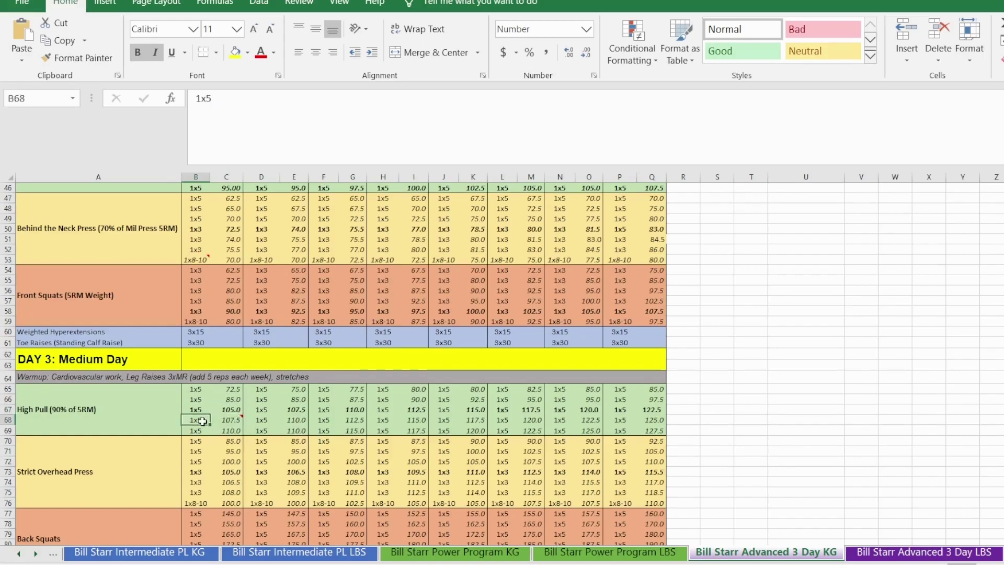
click(234, 421)
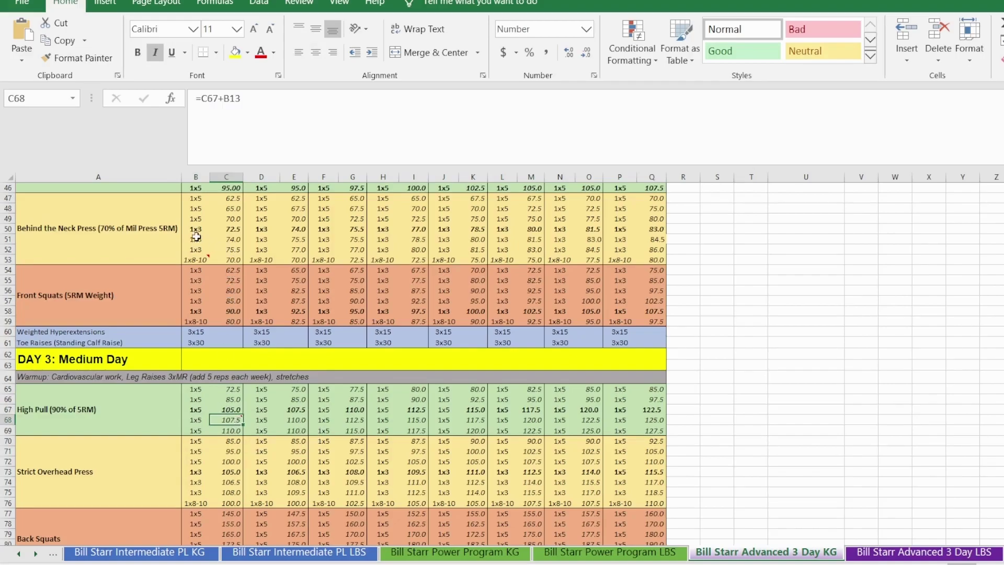
drag(198, 237, 233, 249)
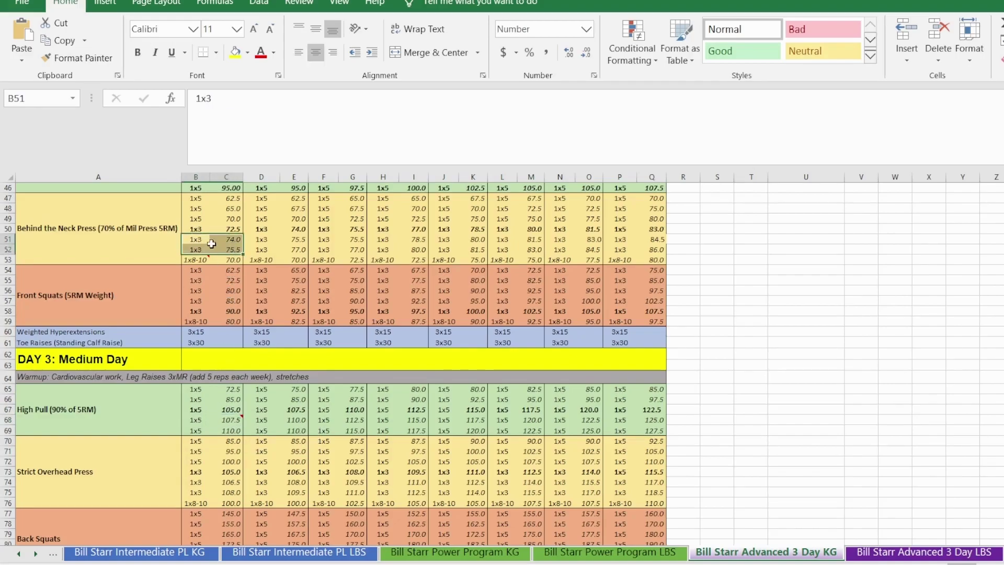
click(201, 239)
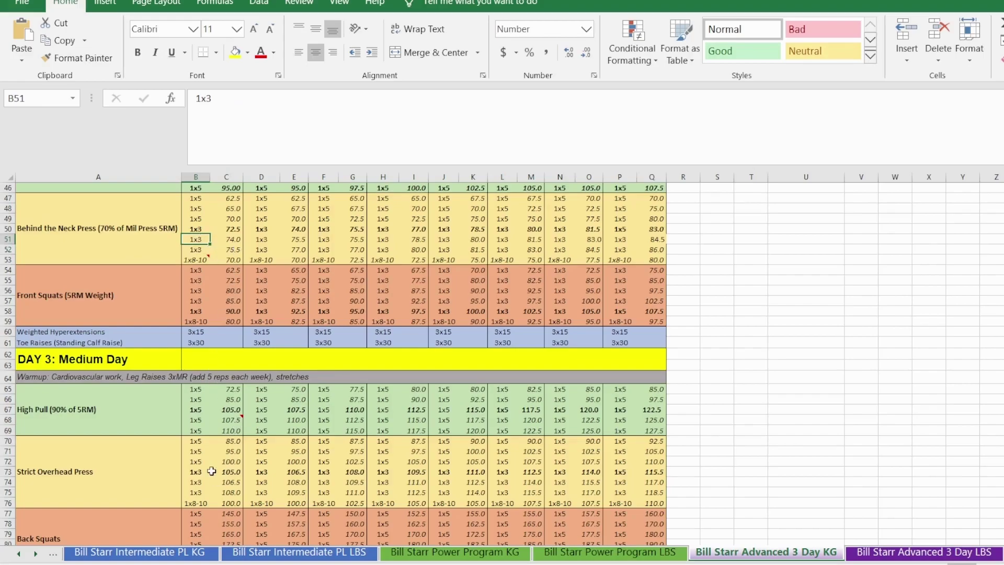
Step: Trace the Week 1 High Pull formula in C68 back to the Squat & Pull Increment in B13, then check C69
click(236, 421)
double_click(236, 421)
scroll(230, 418, up, 15)
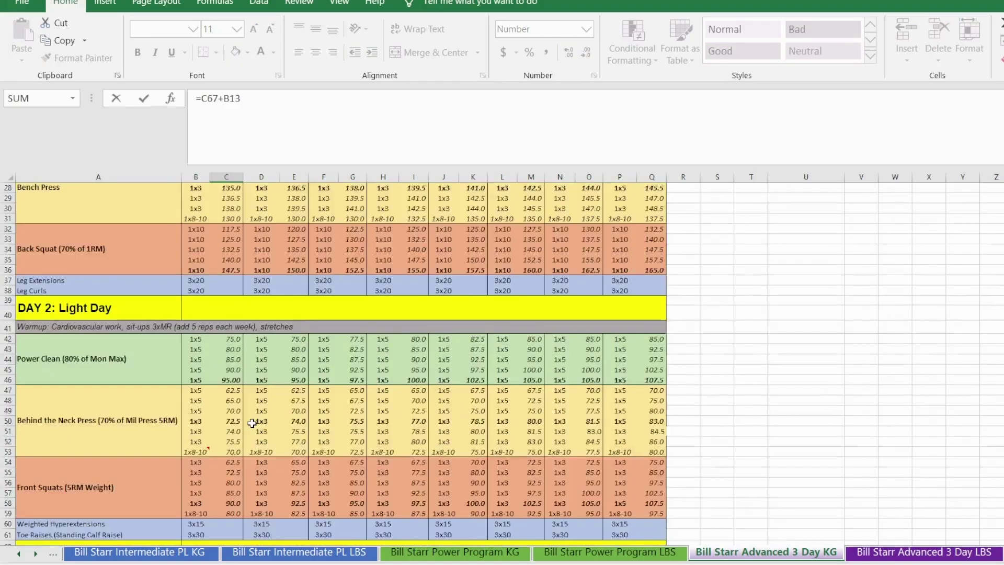
scroll(202, 303, down, 1)
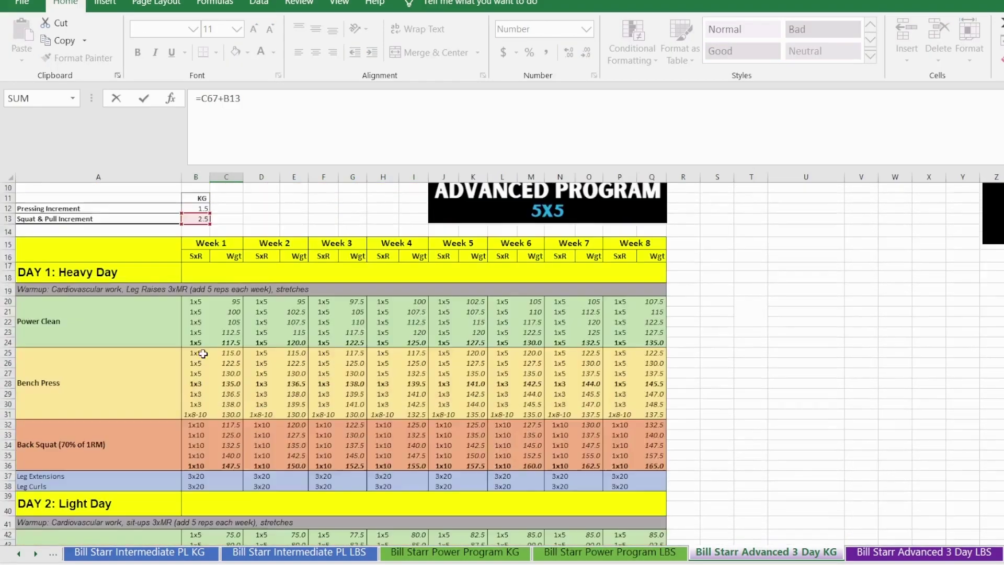
scroll(261, 489, down, 12)
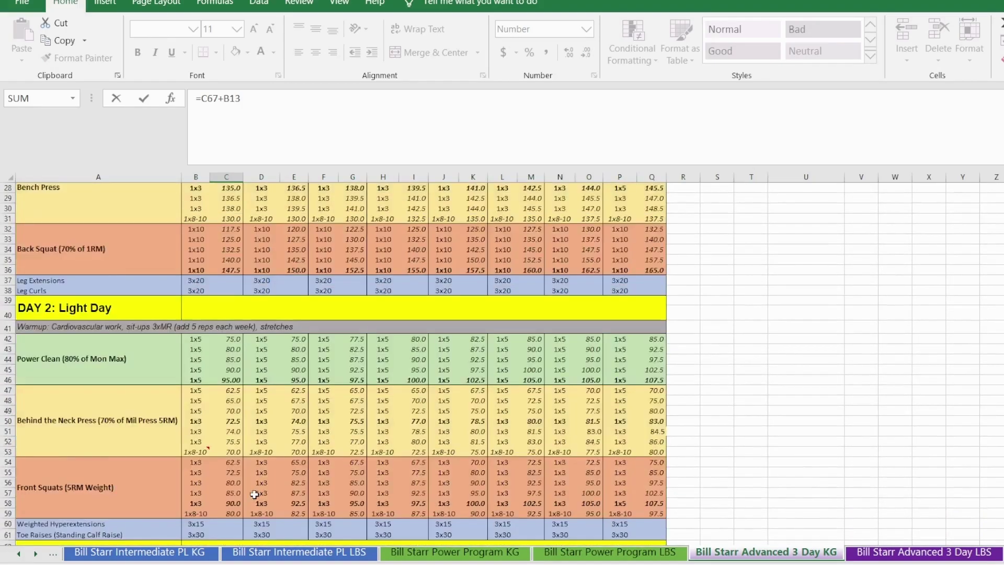
key(Return)
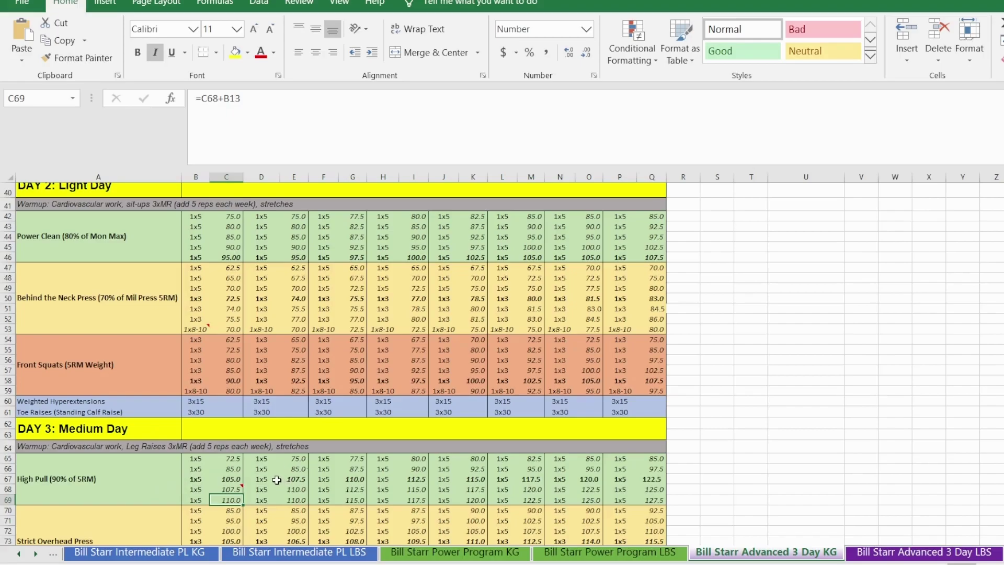
Step: Make the Week 2 to Week 8 High Pull top set cells in D67:Q67 bold
drag(268, 479, 649, 479)
click(137, 55)
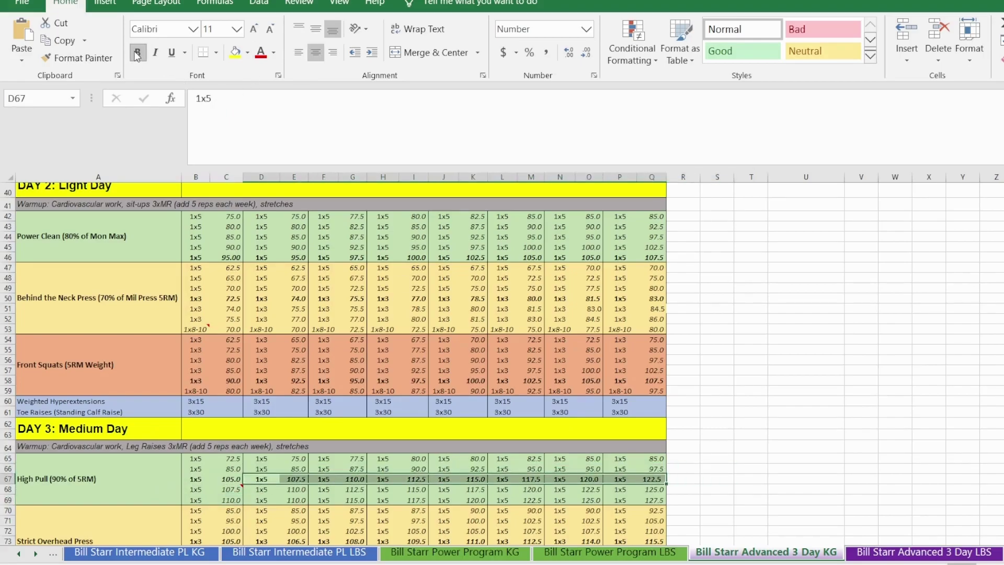
click(775, 458)
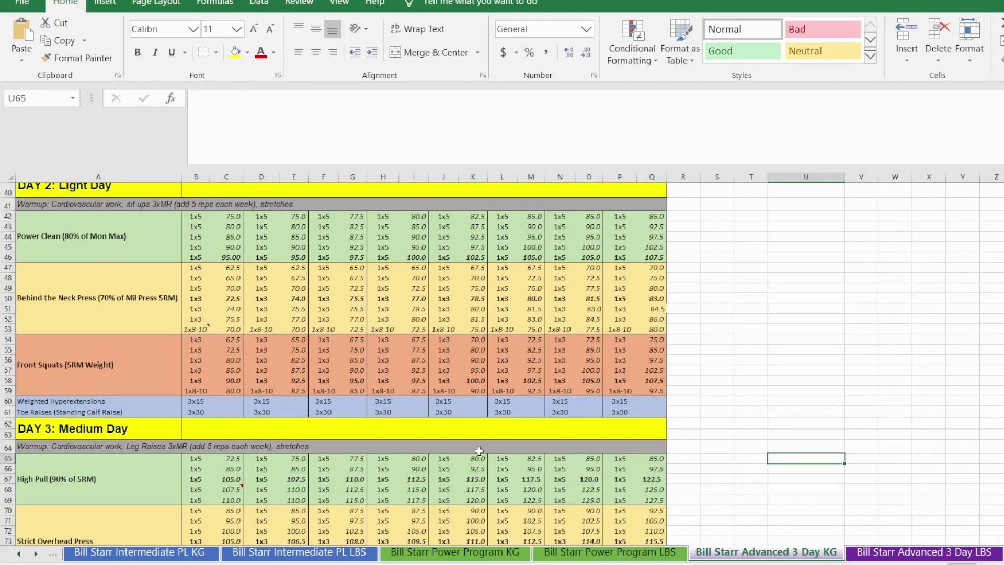
Step: Review the Strict Overhead Press ramp sets in B70:C72 and compare them with the pressing work on Days 1 and 2
scroll(157, 476, down, 3)
scroll(161, 482, down, 1)
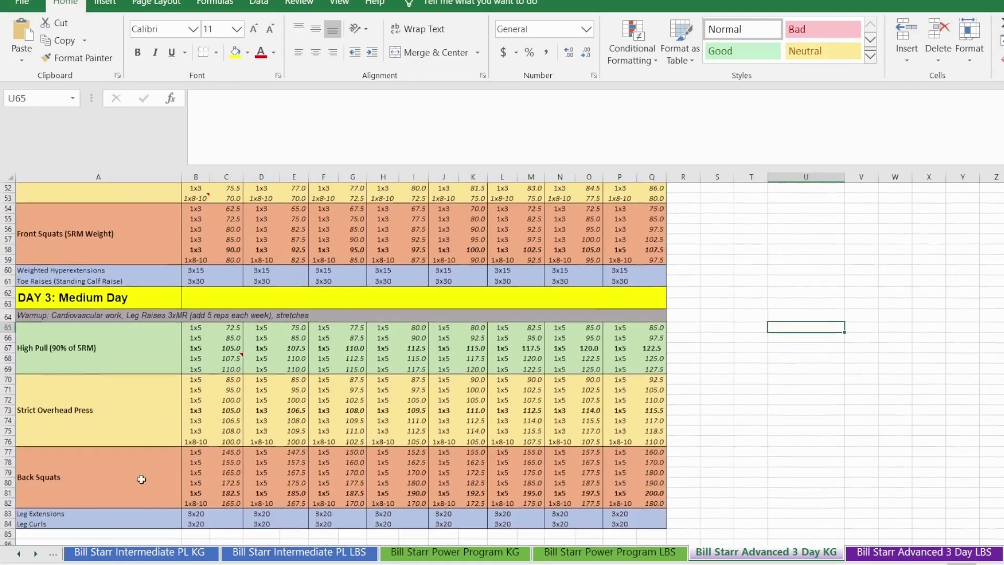
click(117, 408)
drag(197, 381, 220, 398)
scroll(204, 418, up, 6)
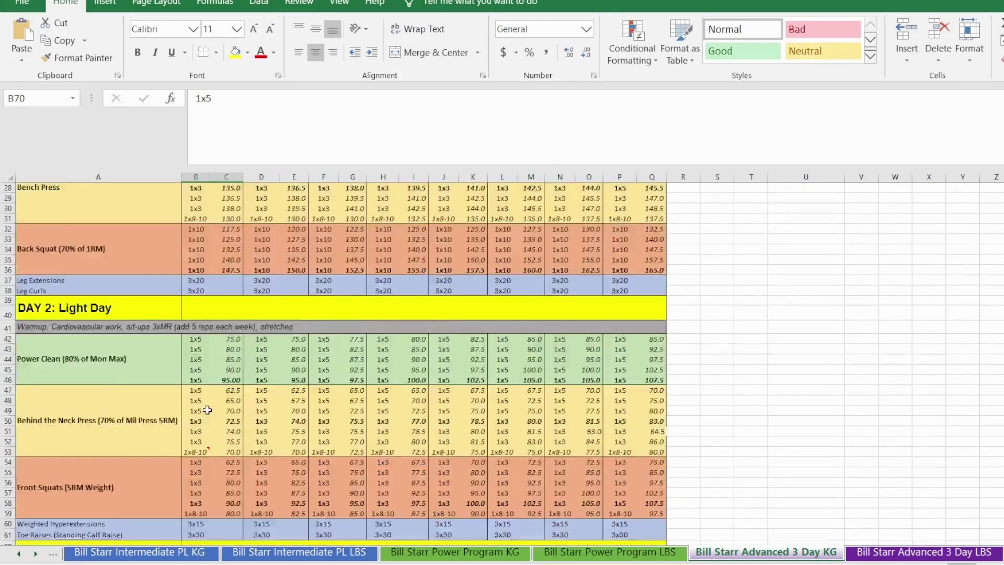
scroll(204, 418, down, 5)
scroll(205, 427, down, 1)
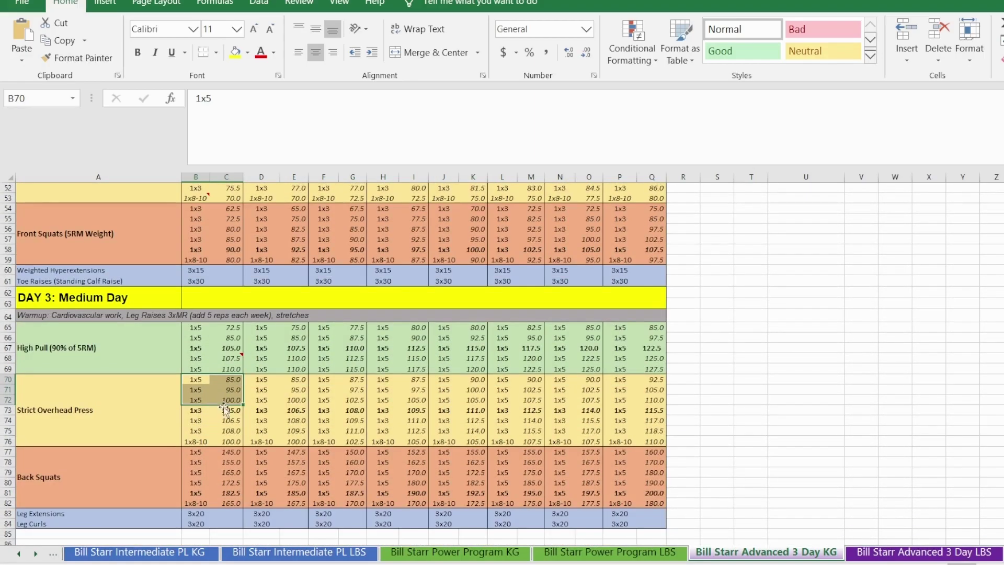
Step: Examine the Strict Overhead Press top sets across row 73 and trace C73 back to the 5RM in C5
click(197, 412)
drag(196, 412, 652, 411)
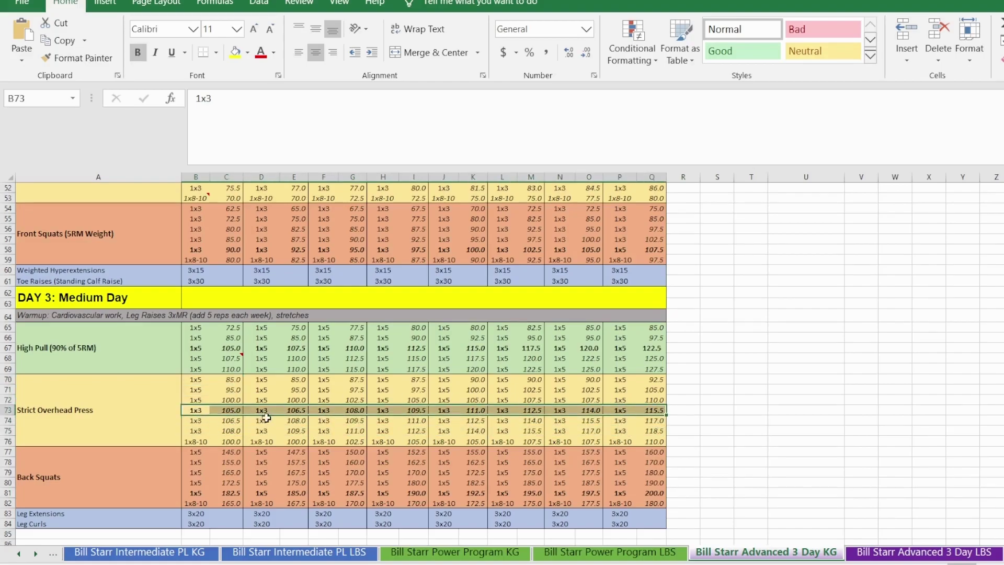
double_click(229, 411)
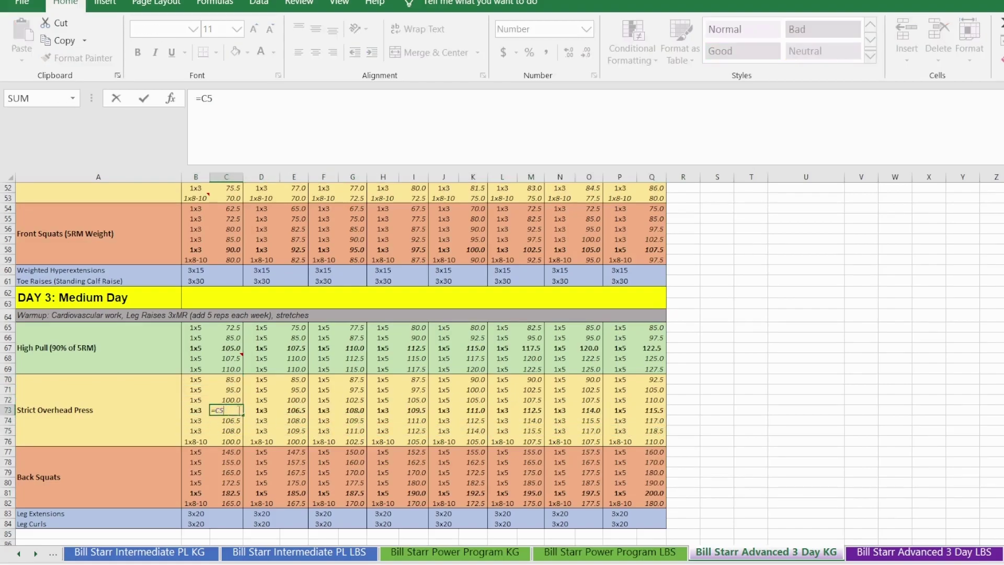
scroll(225, 366, up, 13)
scroll(217, 284, up, 4)
scroll(203, 452, down, 14)
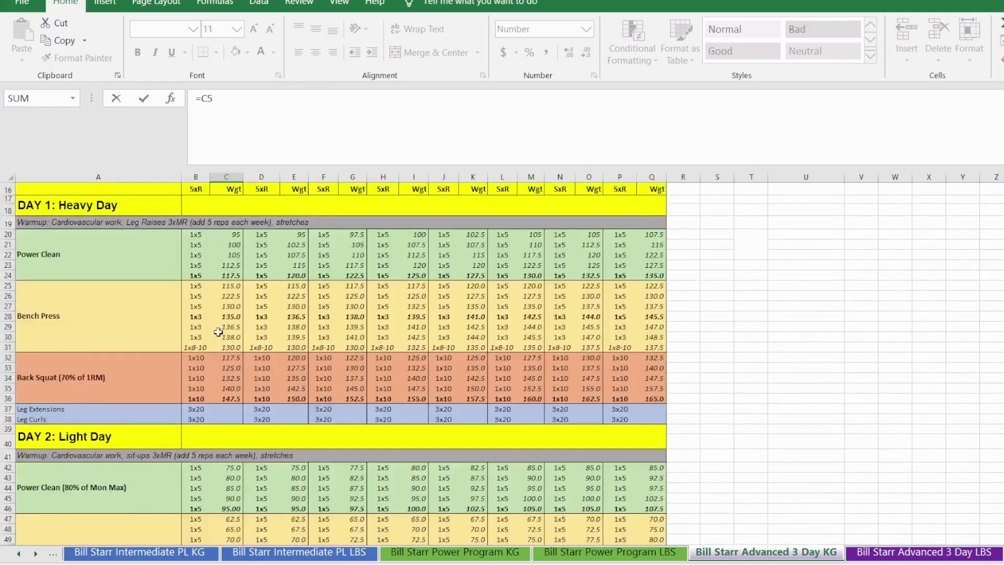
scroll(204, 452, down, 2)
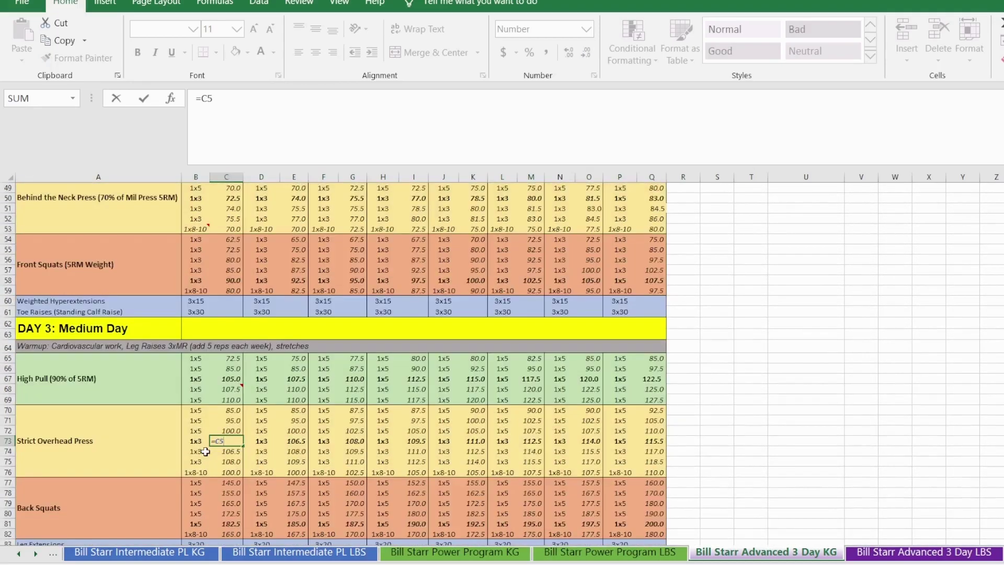
key(Return)
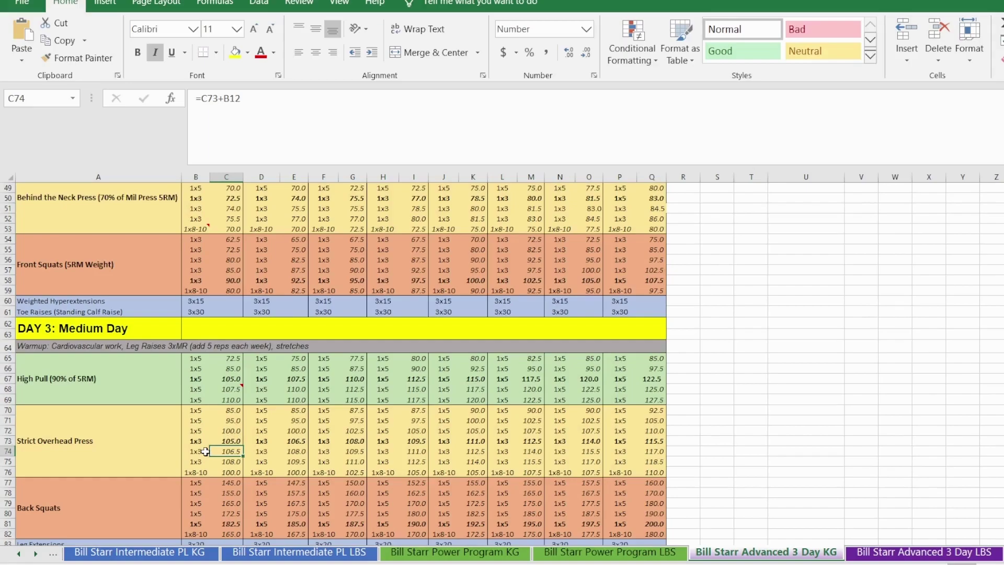
Step: Check the Week 1 Strict Overhead Press formulas from C74 down to the back-off set in C76 and its source cell
key(Down)
key(Down)
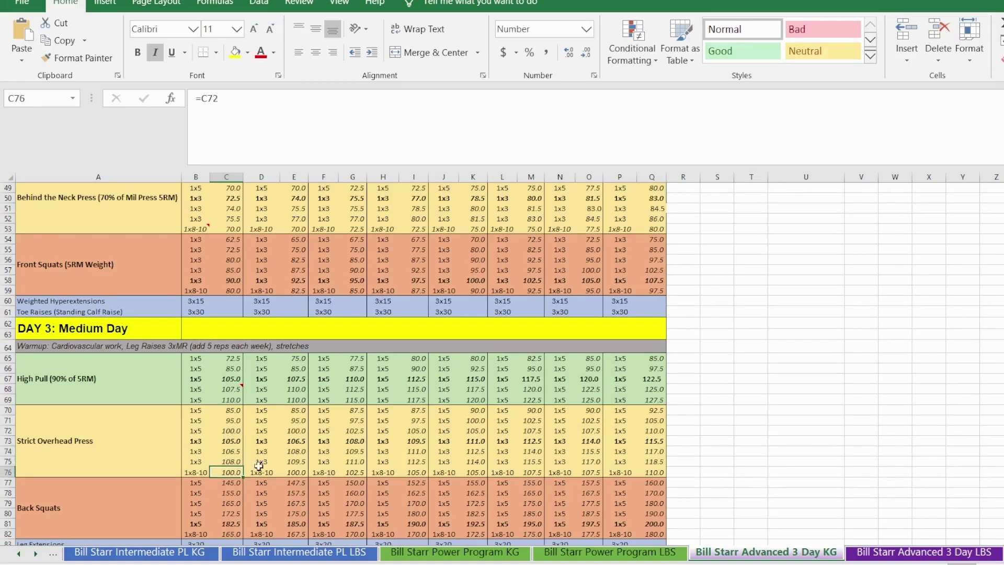
double_click(225, 473)
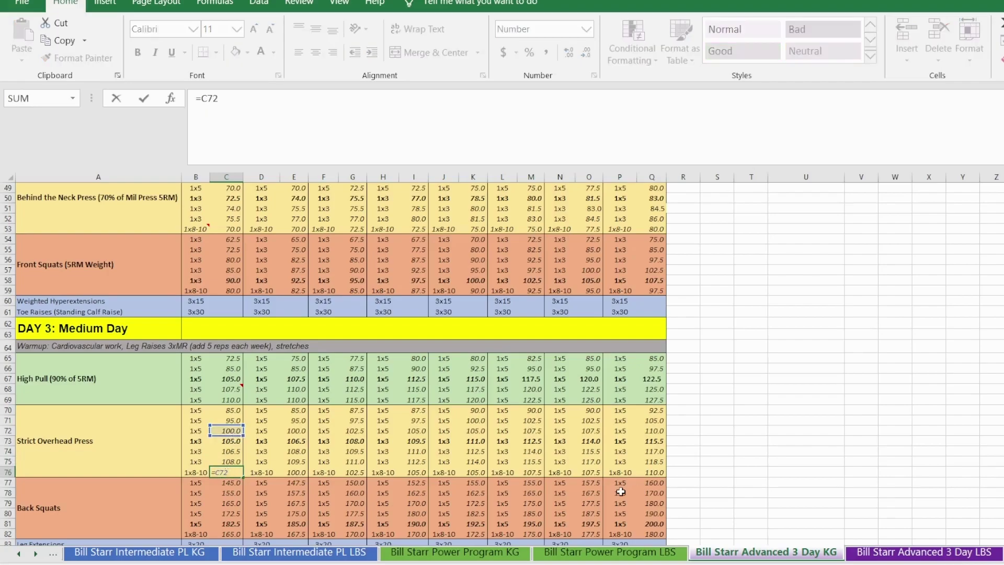
key(Return)
Step: Compare the Week 8 Strict Overhead Press top set in P73:Q73 with the maxes table and check the Q73 formula
drag(634, 442, 662, 440)
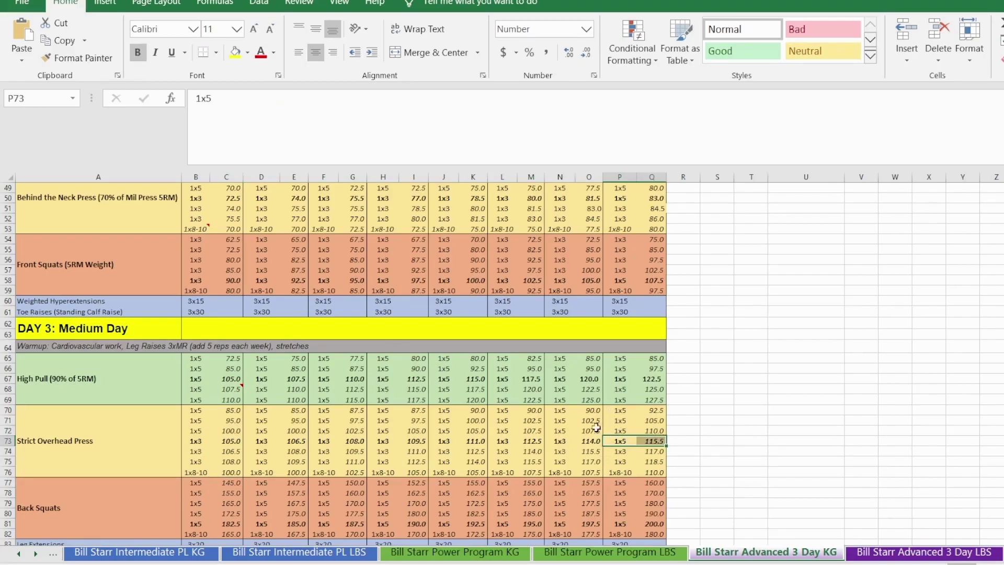
scroll(251, 274, up, 16)
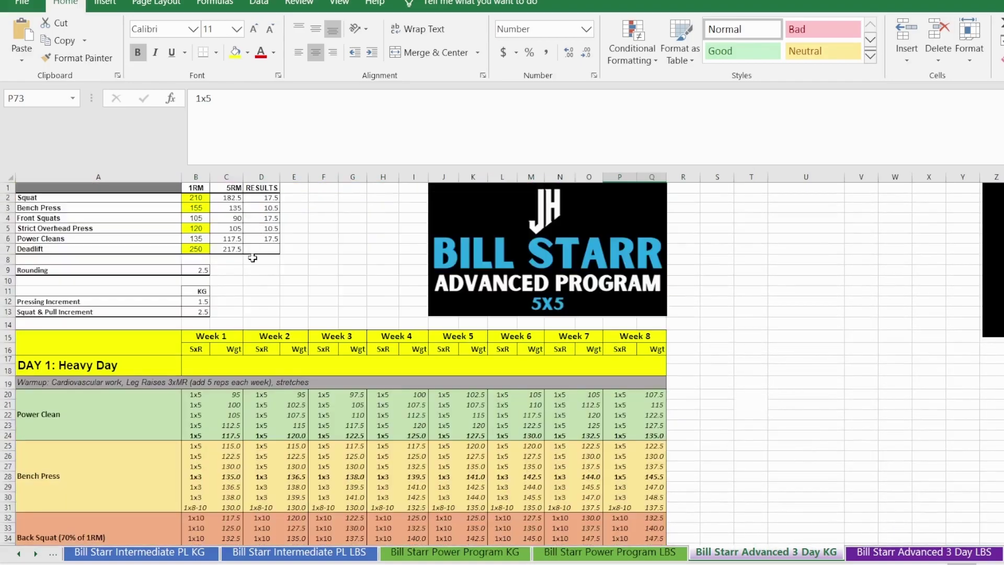
scroll(253, 258, down, 11)
scroll(391, 344, down, 7)
key(Right)
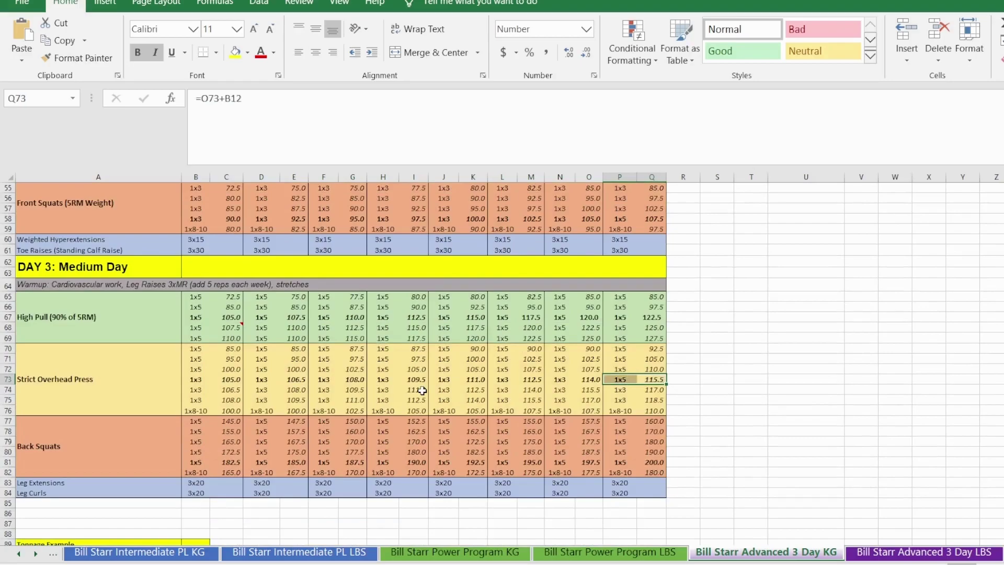
Step: Review the Week 1 Back Squats sets in B77:C82 and trace the C81 top set formula back to the Squat 5RM in C2
scroll(256, 427, down, 2)
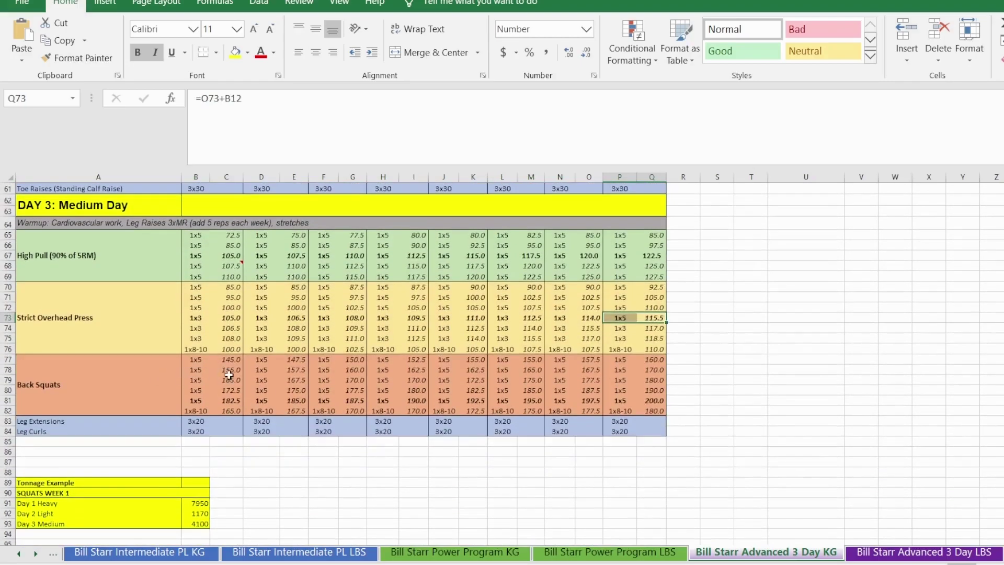
drag(200, 361, 240, 404)
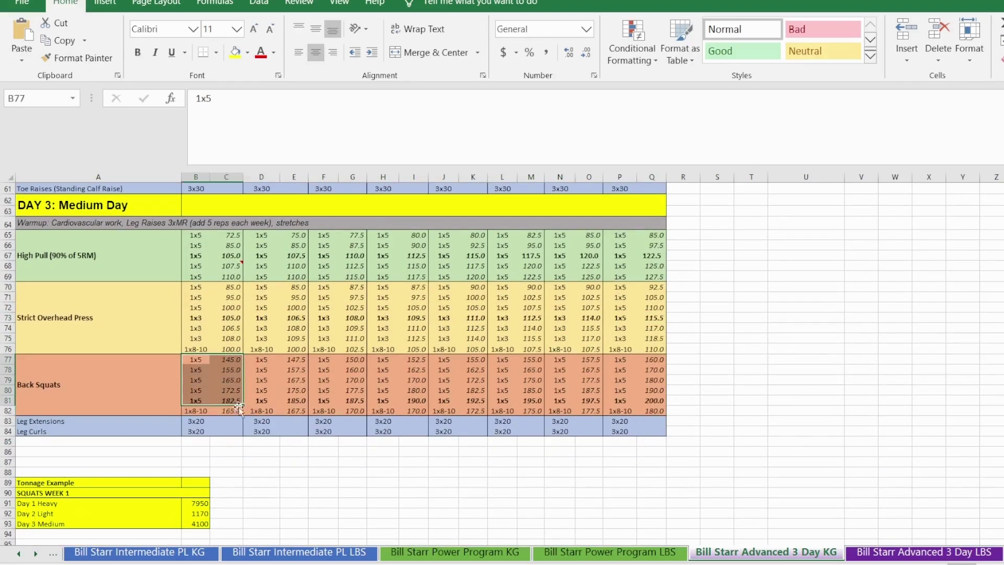
click(234, 411)
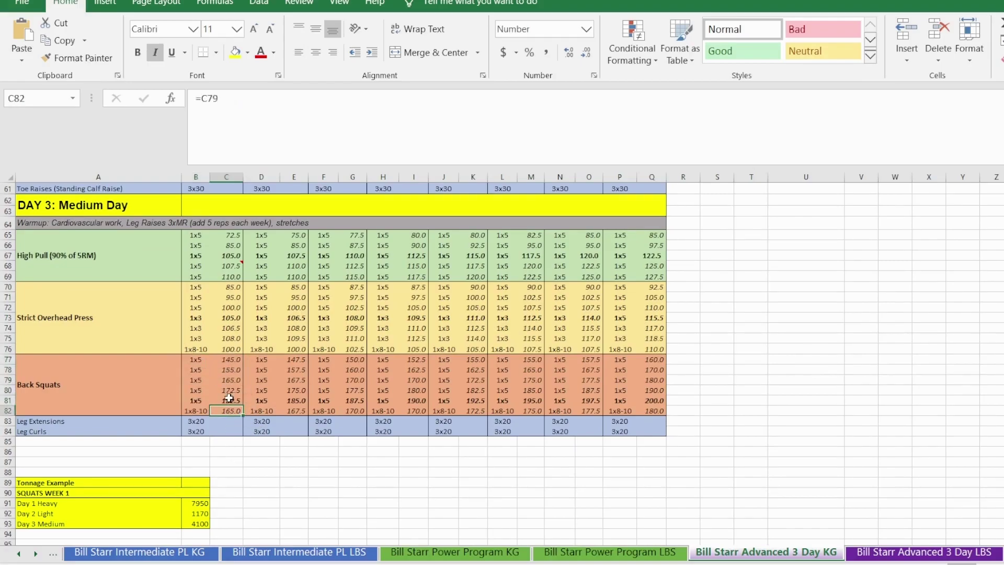
text(=C2)
scroll(225, 387, up, 7)
scroll(230, 220, up, 13)
scroll(235, 272, down, 7)
scroll(245, 488, down, 11)
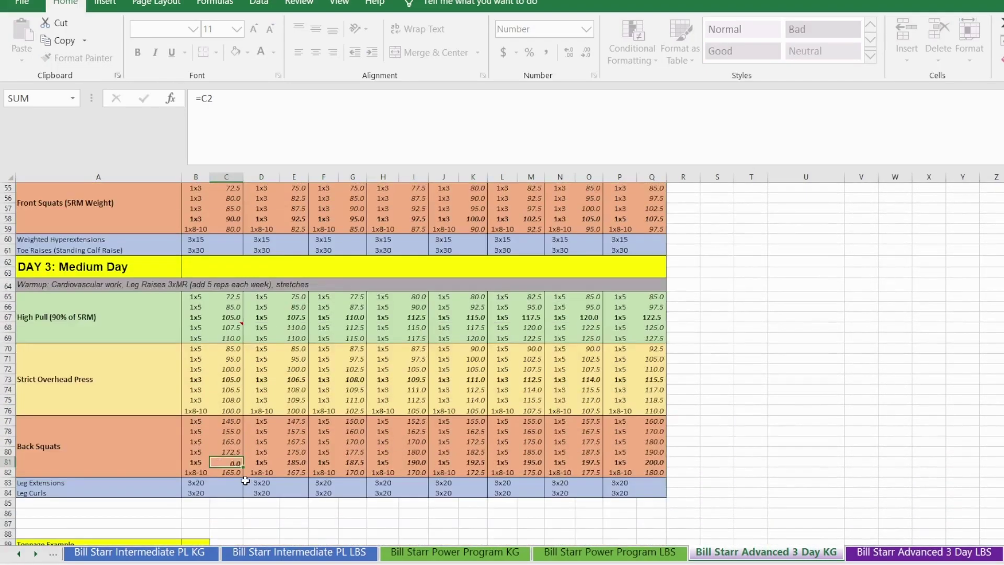
key(Return)
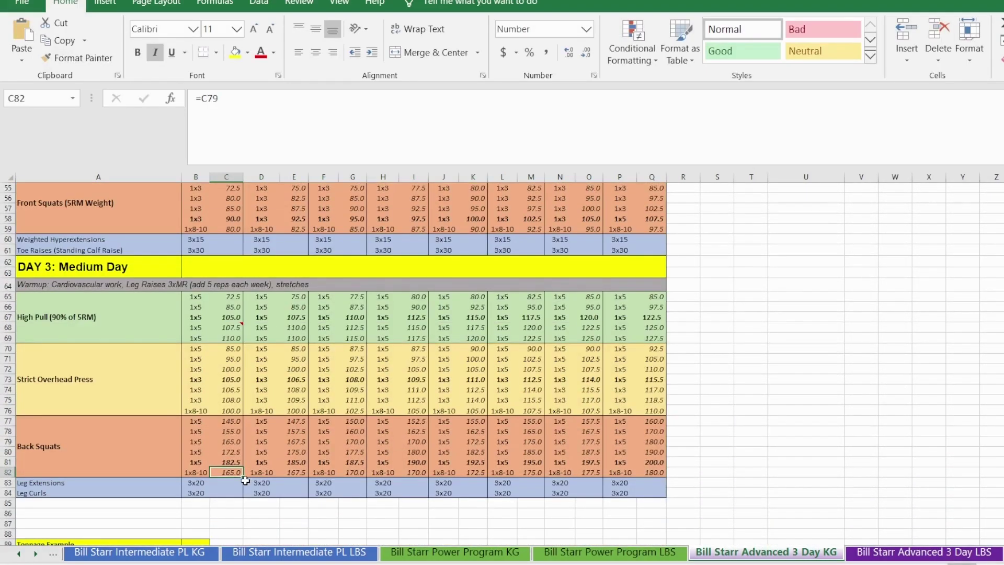
Step: Compare the Back Squats top set formulas in E81 and C81, and inspect the Week 1 back-off and ramp sets down from C77
click(294, 463)
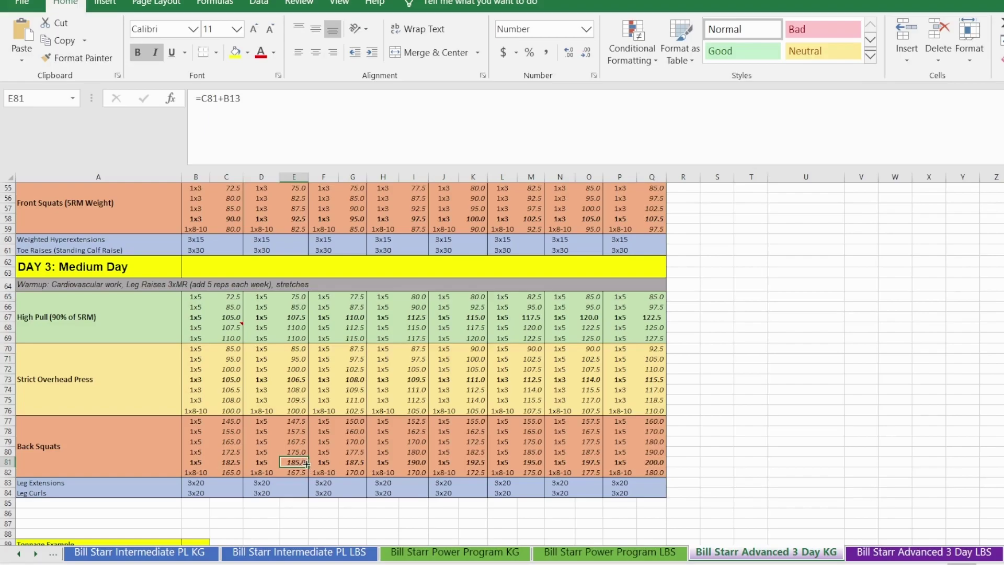
click(231, 463)
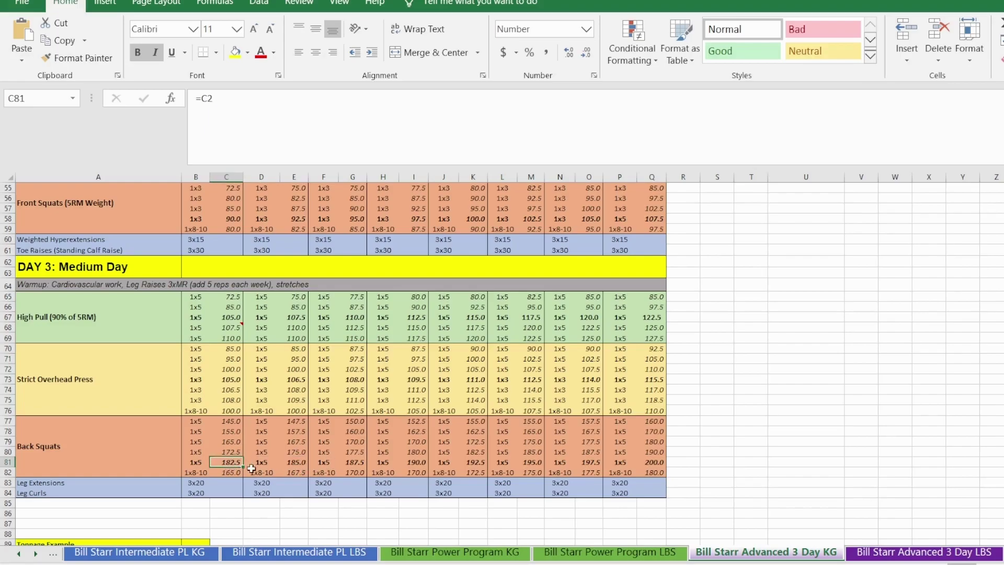
click(292, 464)
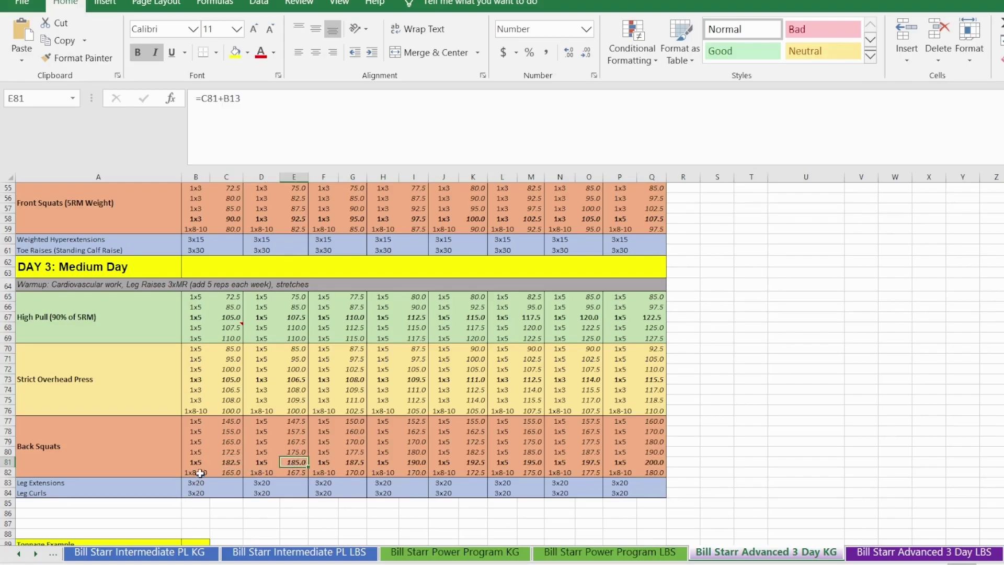
drag(200, 474, 232, 472)
drag(233, 421, 236, 453)
click(233, 424)
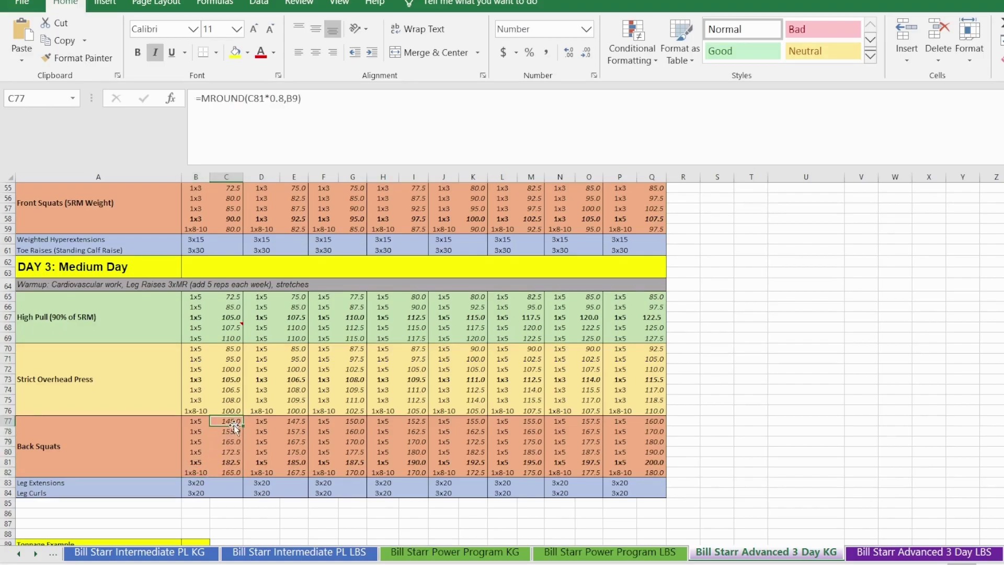
Step: Look over the Day 3 leg accessory work and review all three training days against the maxes and increments
drag(28, 481, 657, 487)
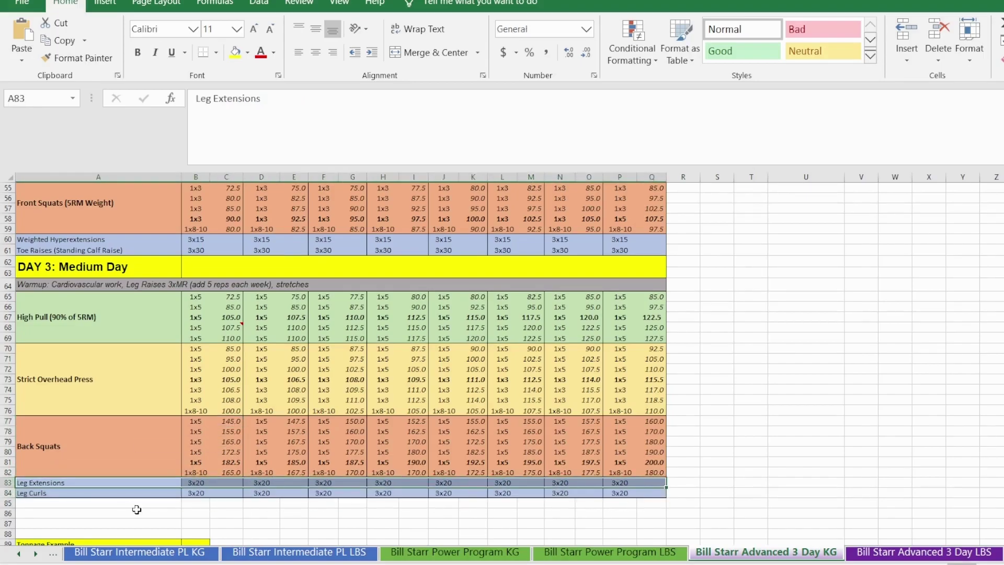
click(93, 502)
scroll(89, 470, up, 13)
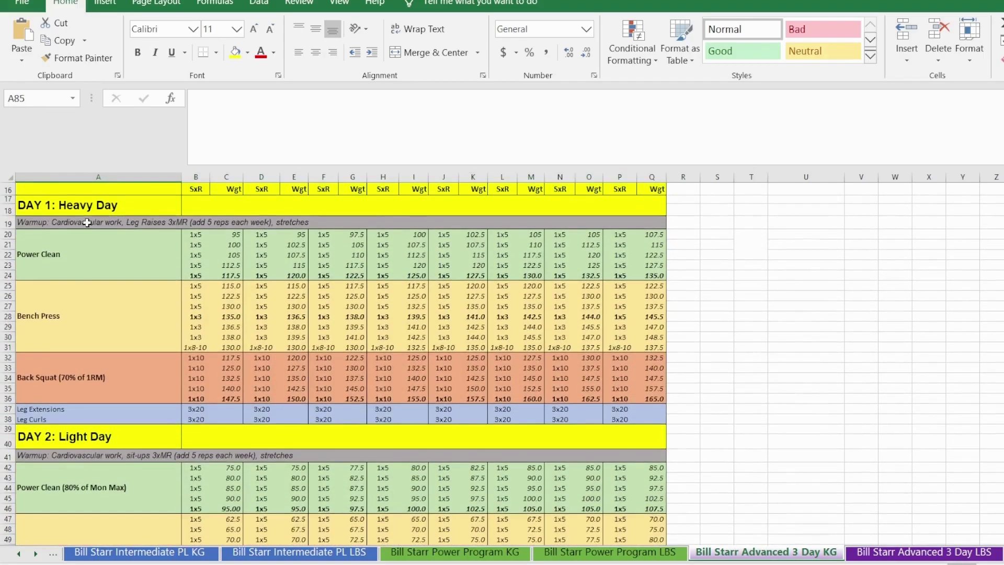
scroll(85, 426, down, 15)
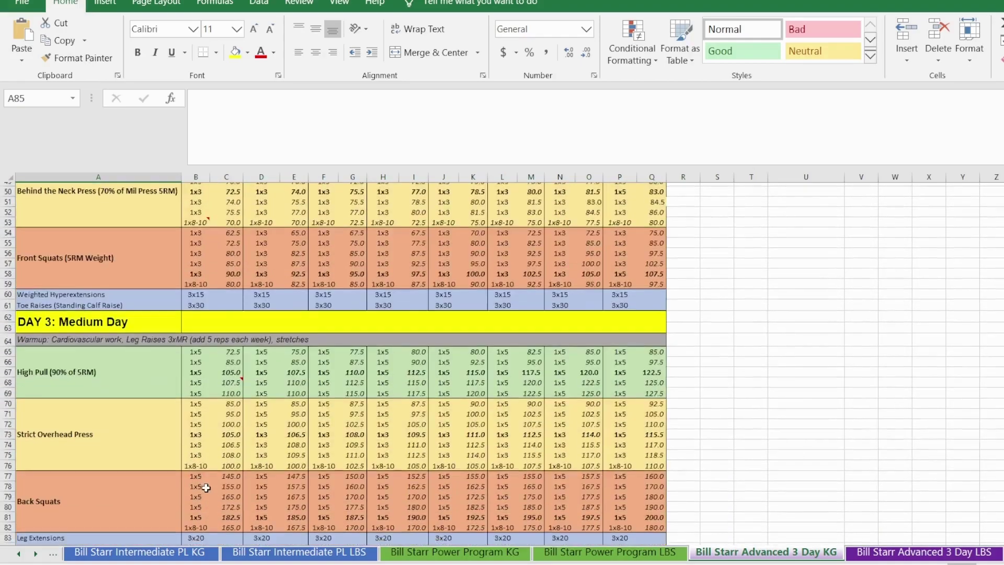
scroll(241, 445, up, 19)
scroll(269, 419, down, 2)
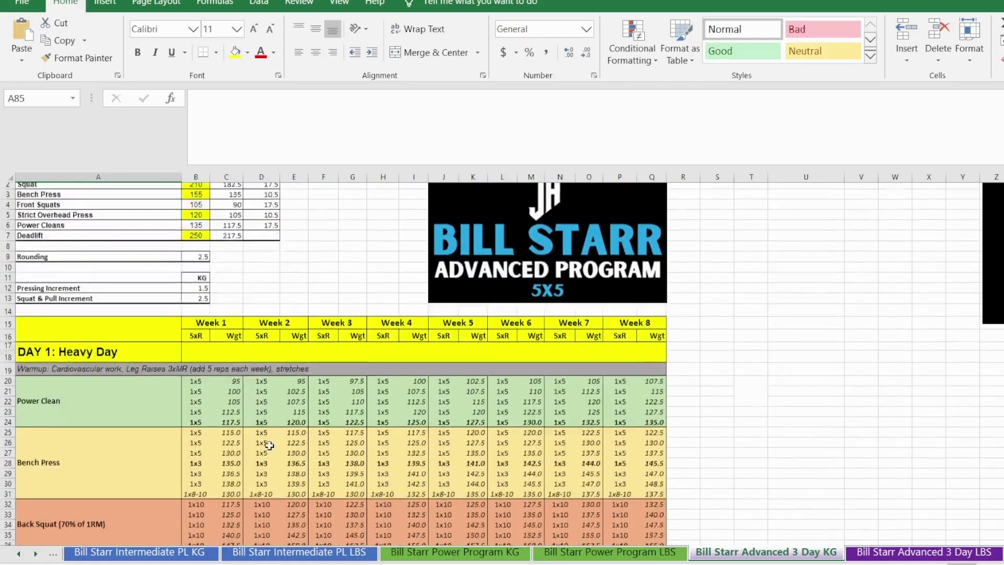
scroll(273, 450, down, 2)
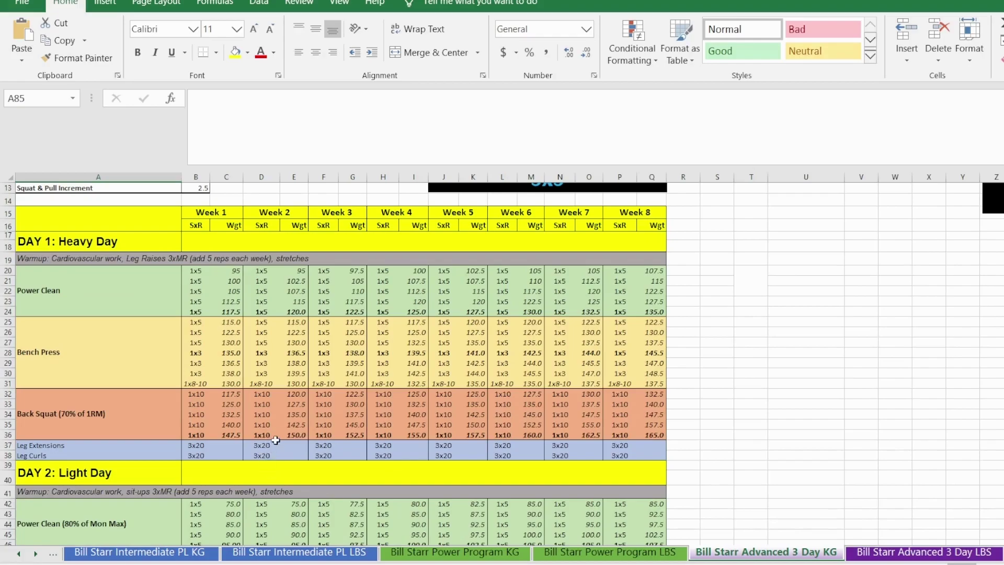
scroll(264, 454, down, 20)
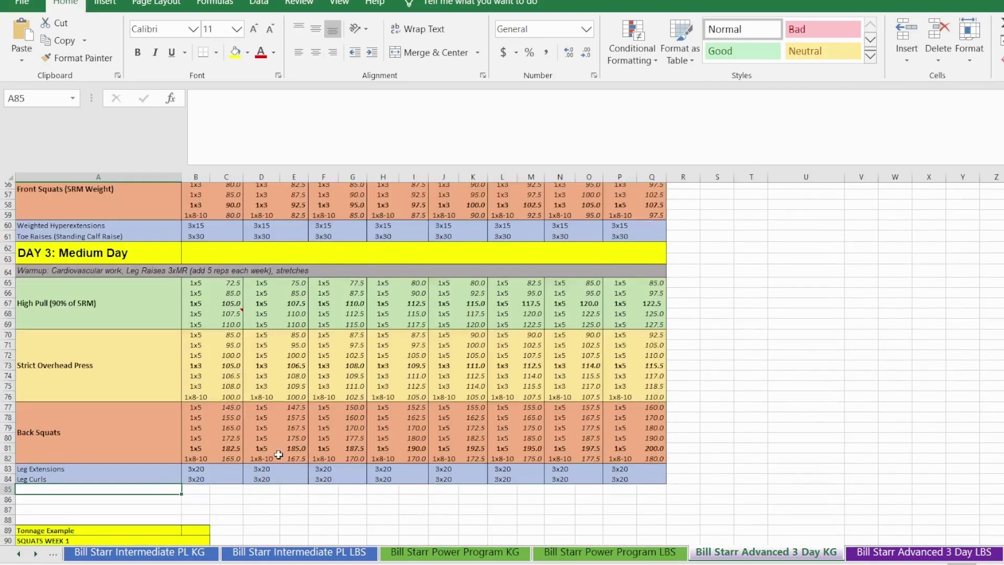
scroll(268, 458, up, 20)
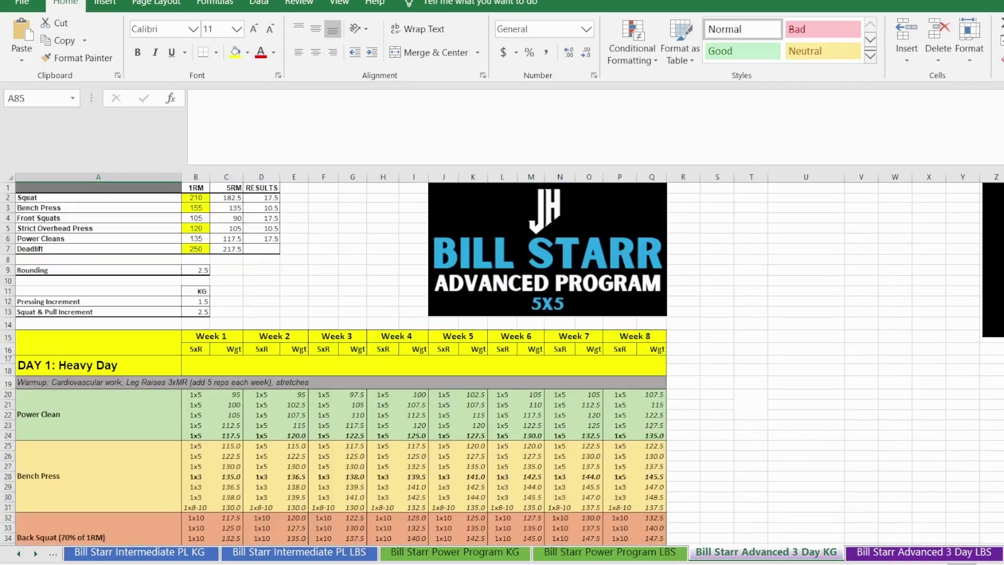
click(993, 259)
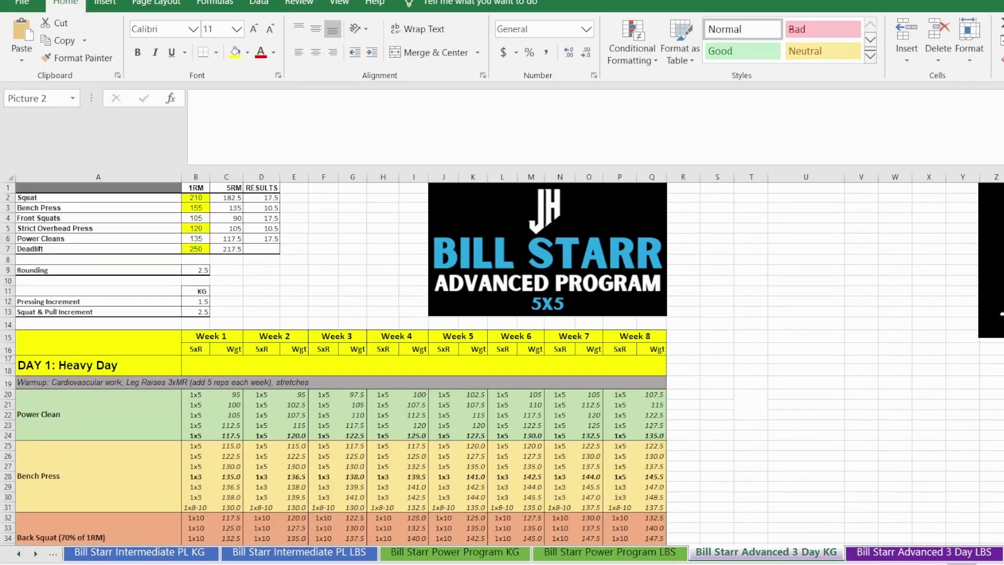
click(902, 324)
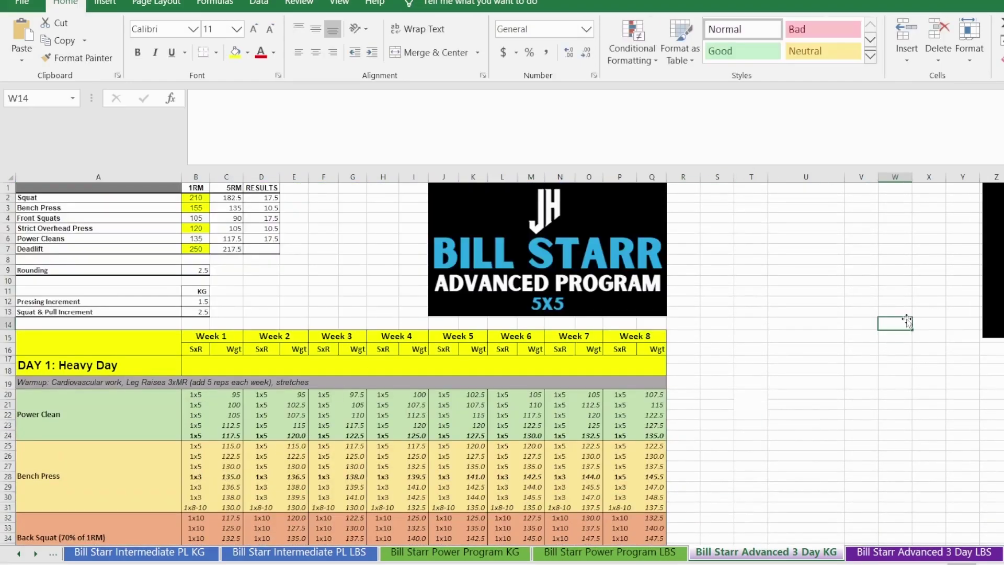
click(895, 406)
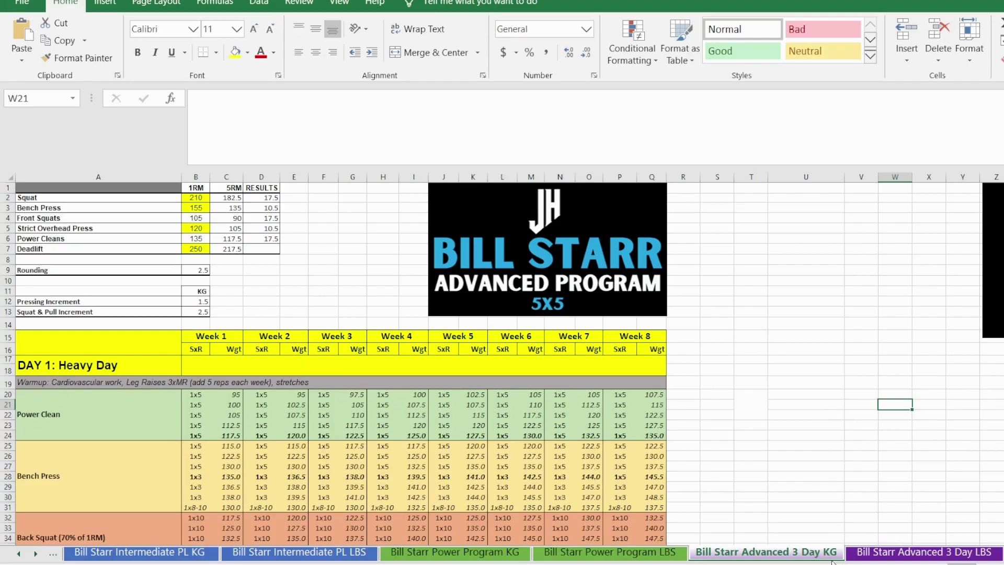
click(806, 337)
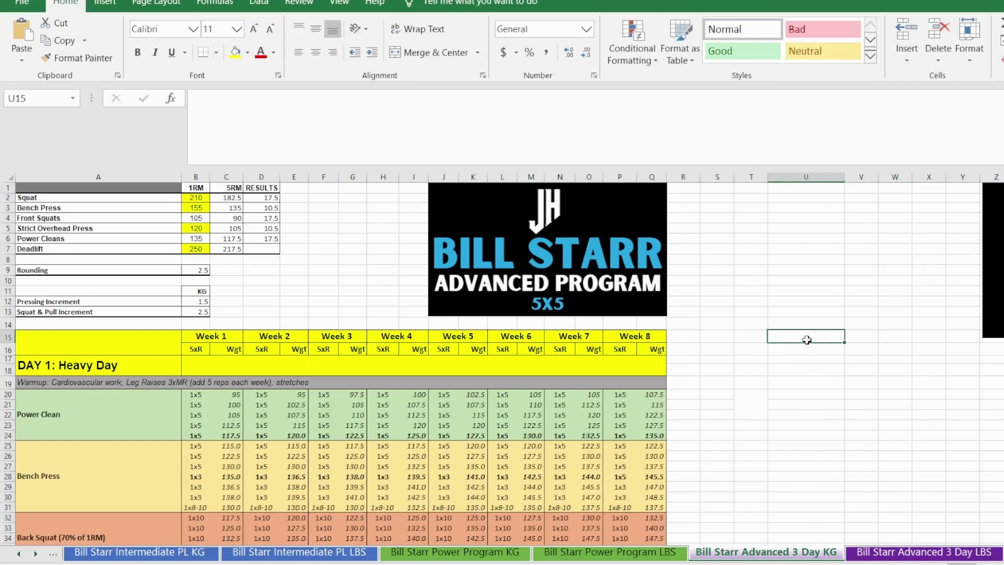
click(804, 304)
click(811, 281)
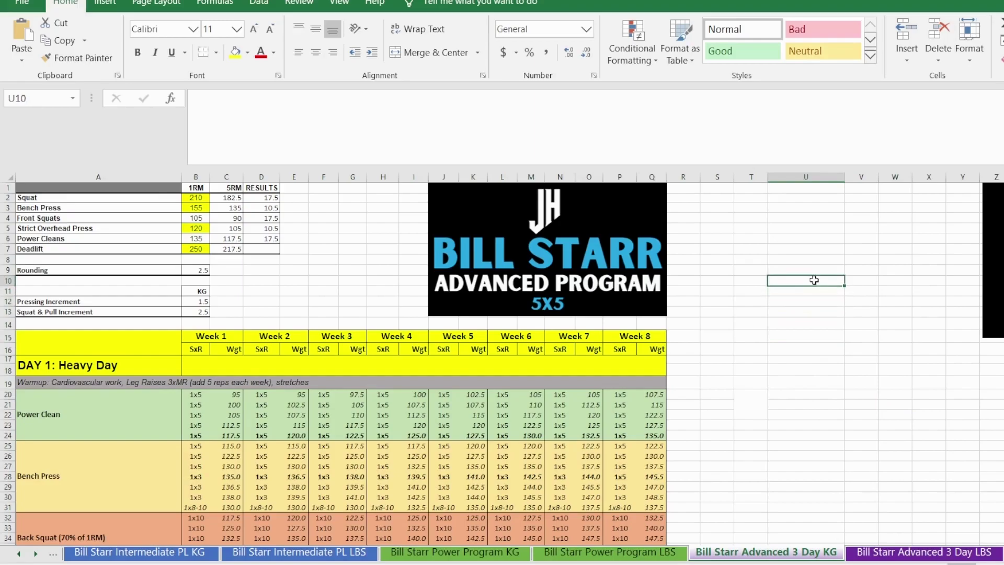
click(806, 311)
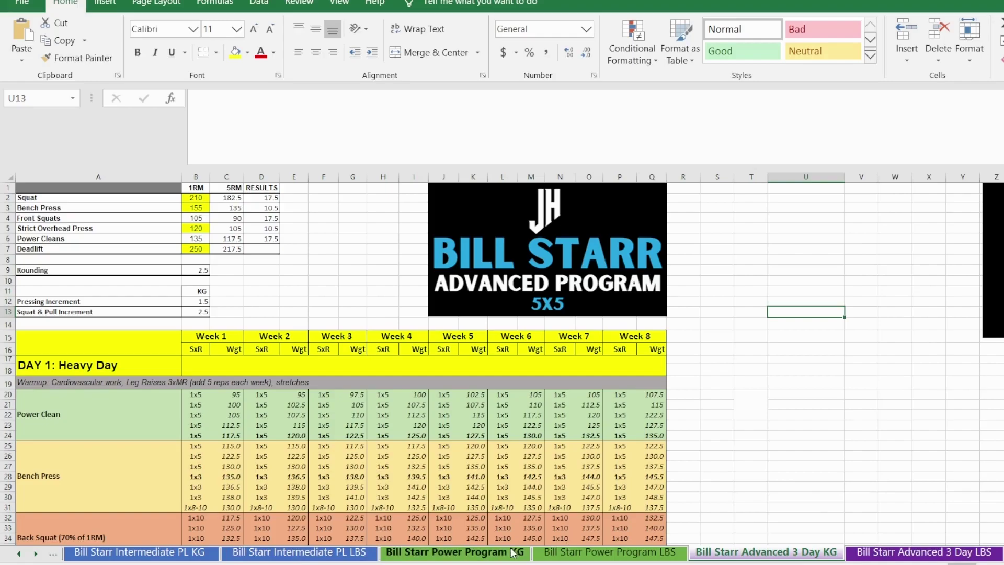
Step: Look through the Intermediate PL and Power Program sheets in KG and LBS, finishing on Bill Starr Power Program LBS
click(181, 558)
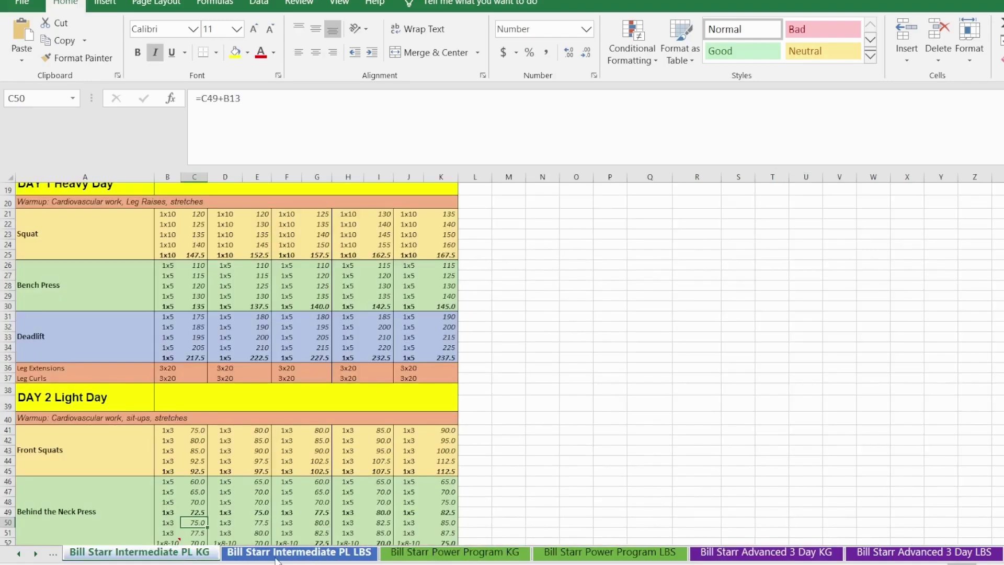
click(298, 552)
click(510, 557)
click(609, 554)
click(455, 555)
click(255, 557)
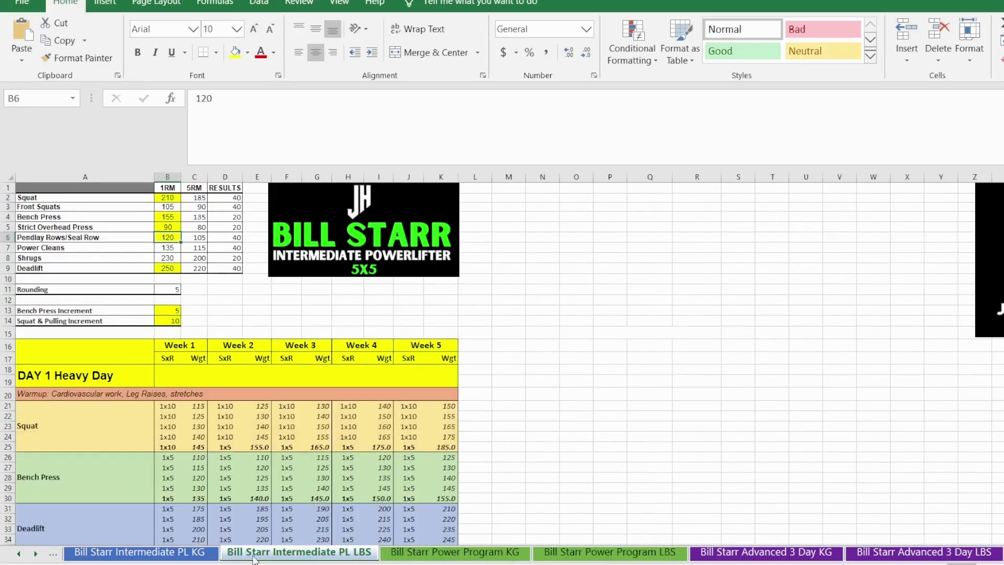
click(198, 559)
click(586, 556)
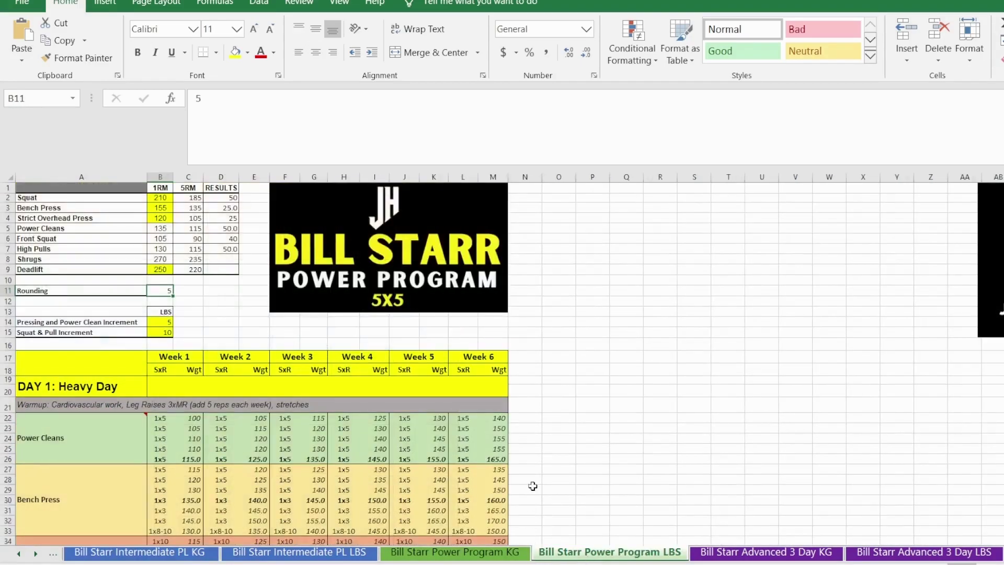